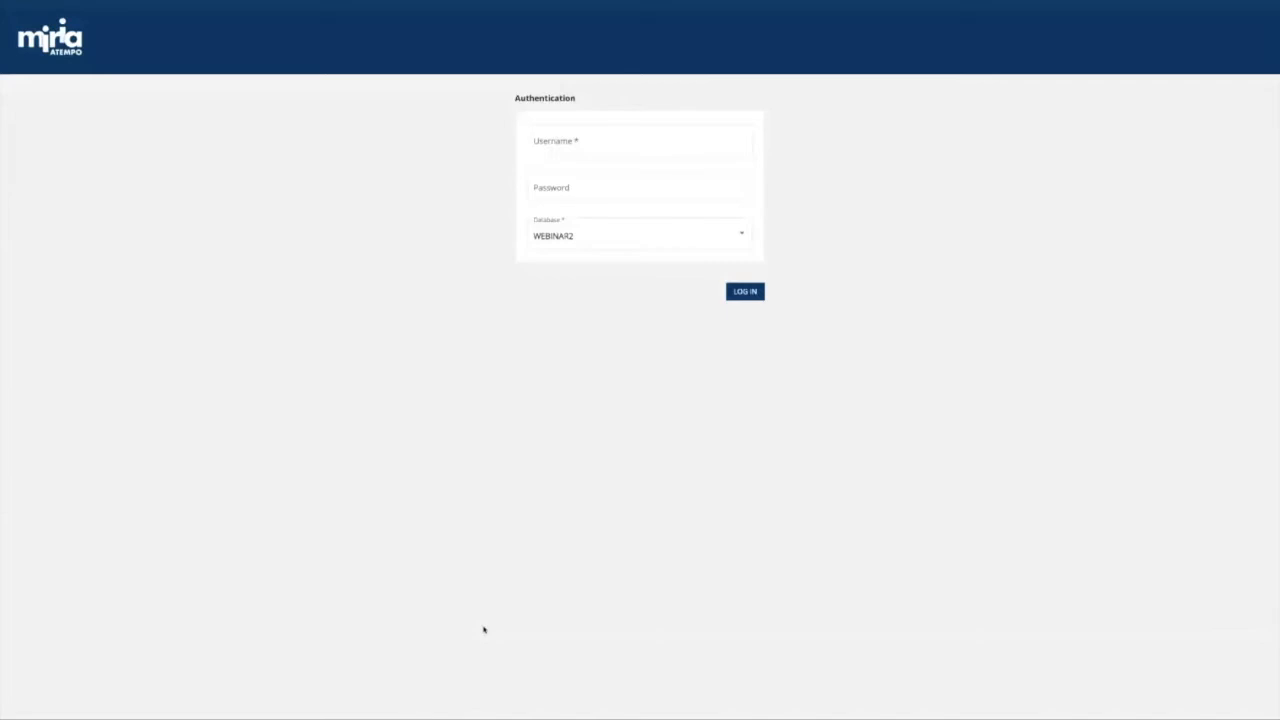
Log in as root with the account password, keeping database WEBINAR2.
mouse_move(831, 3)
left_click(586, 151)
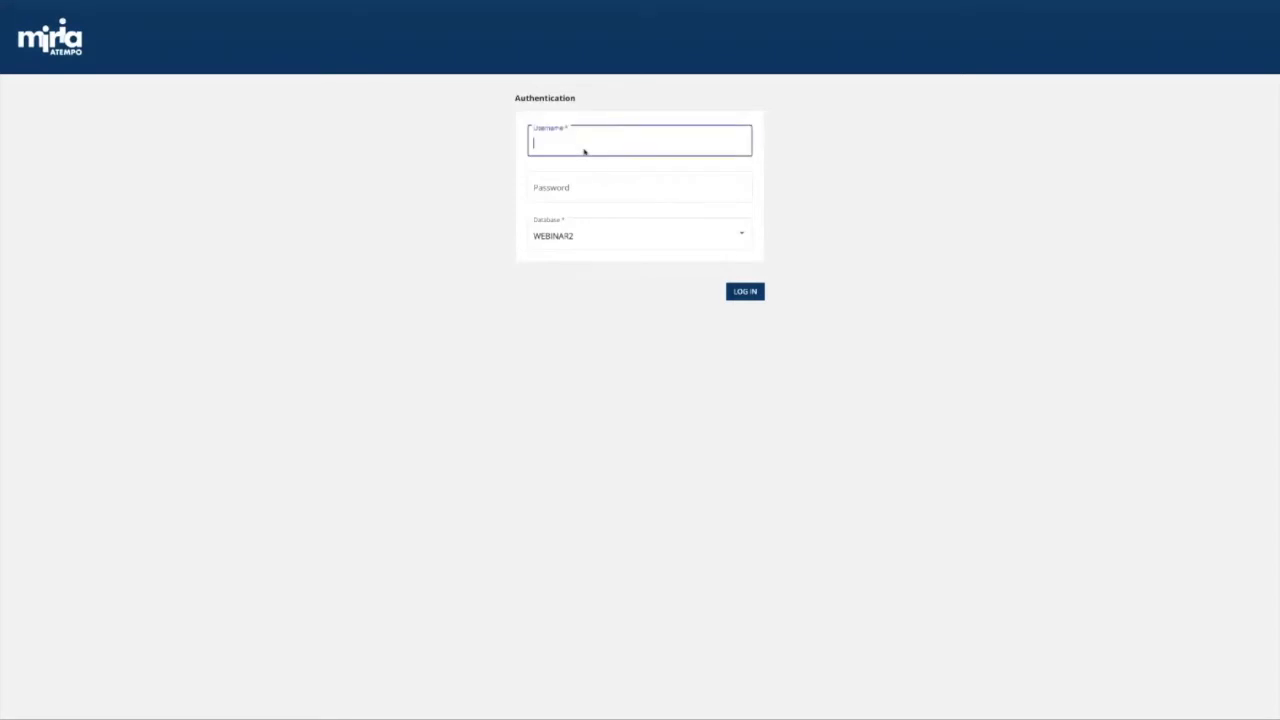
type("root")
key("Tab")
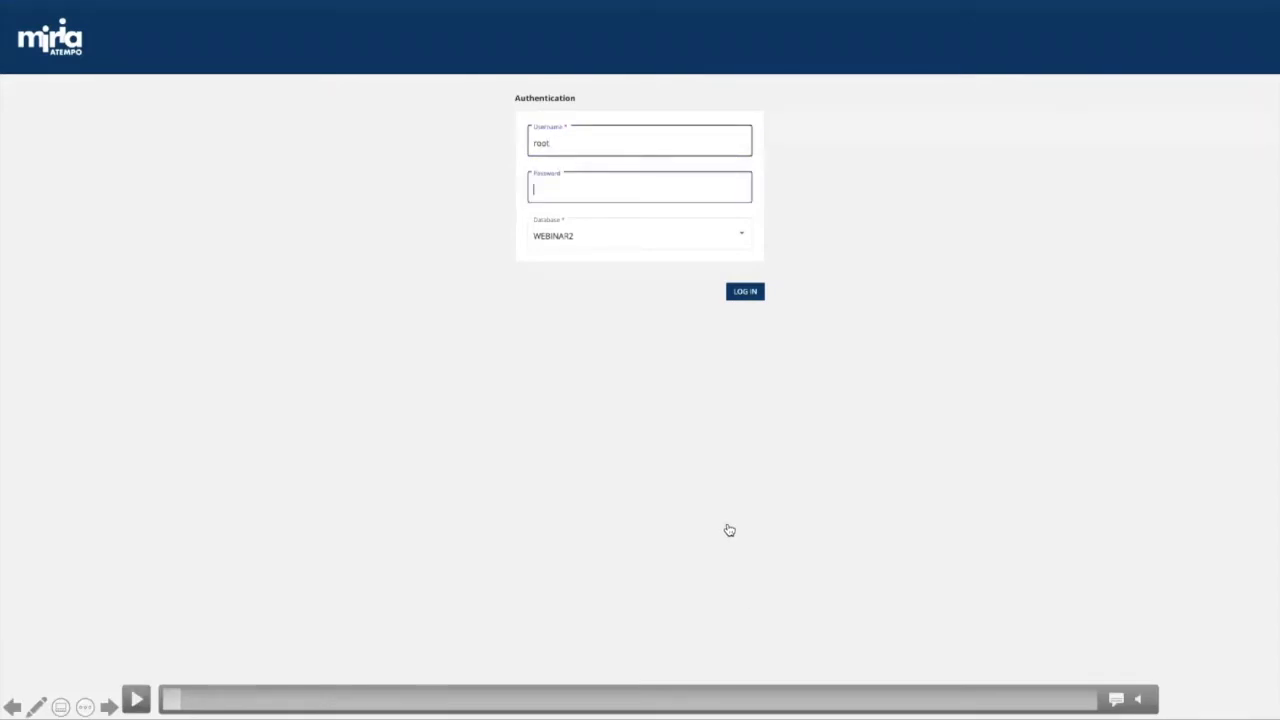
left_click(632, 440)
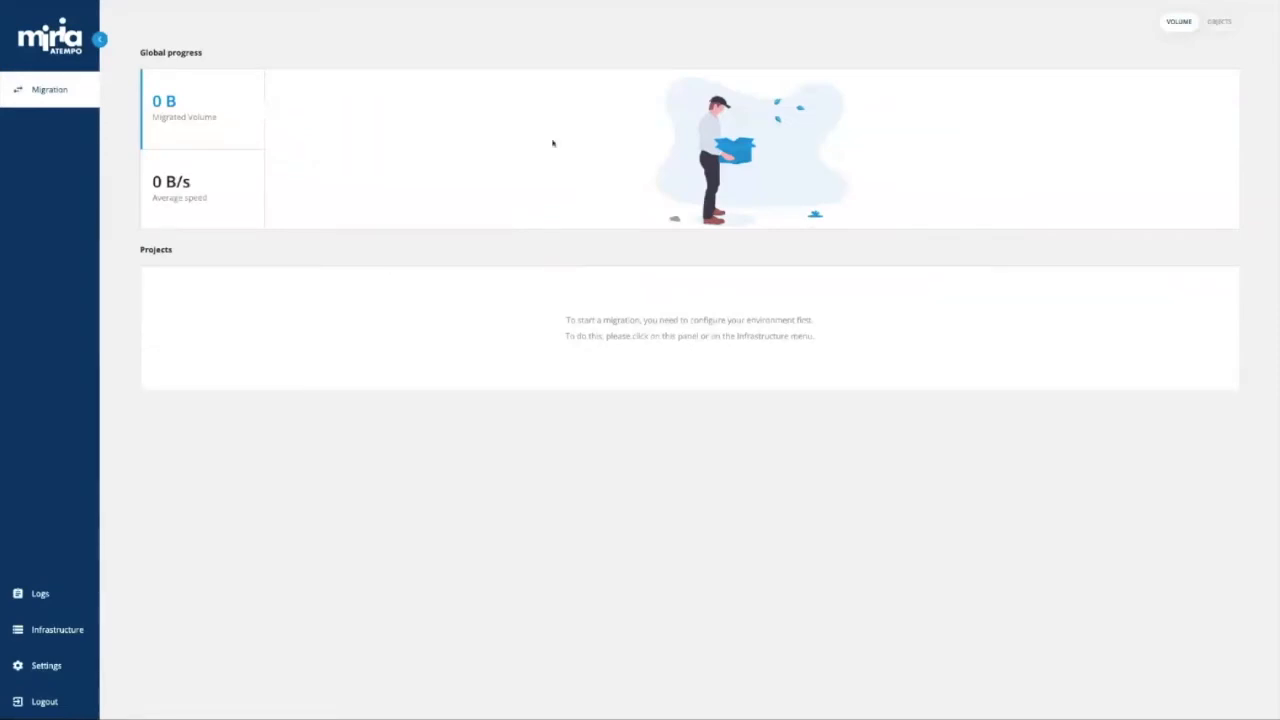
From the Infrastructure page, add both available Windows agents and confirm the success message.
left_click(58, 637)
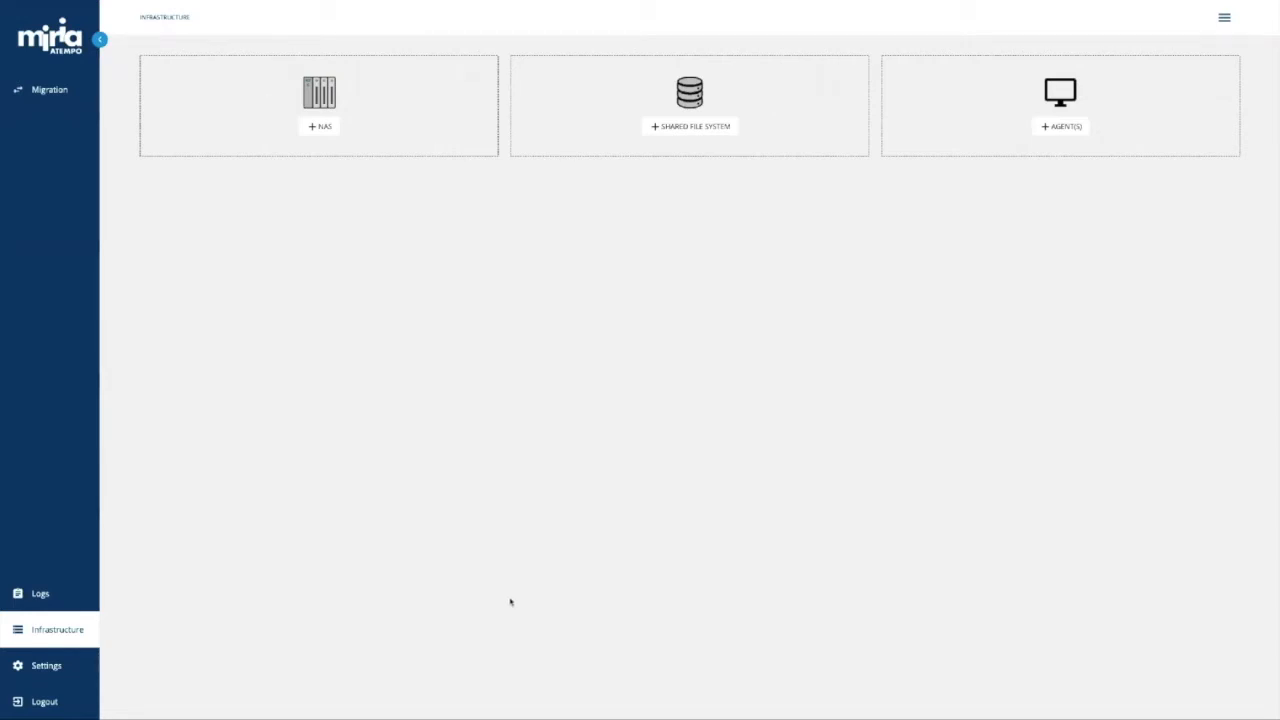
left_click(1064, 130)
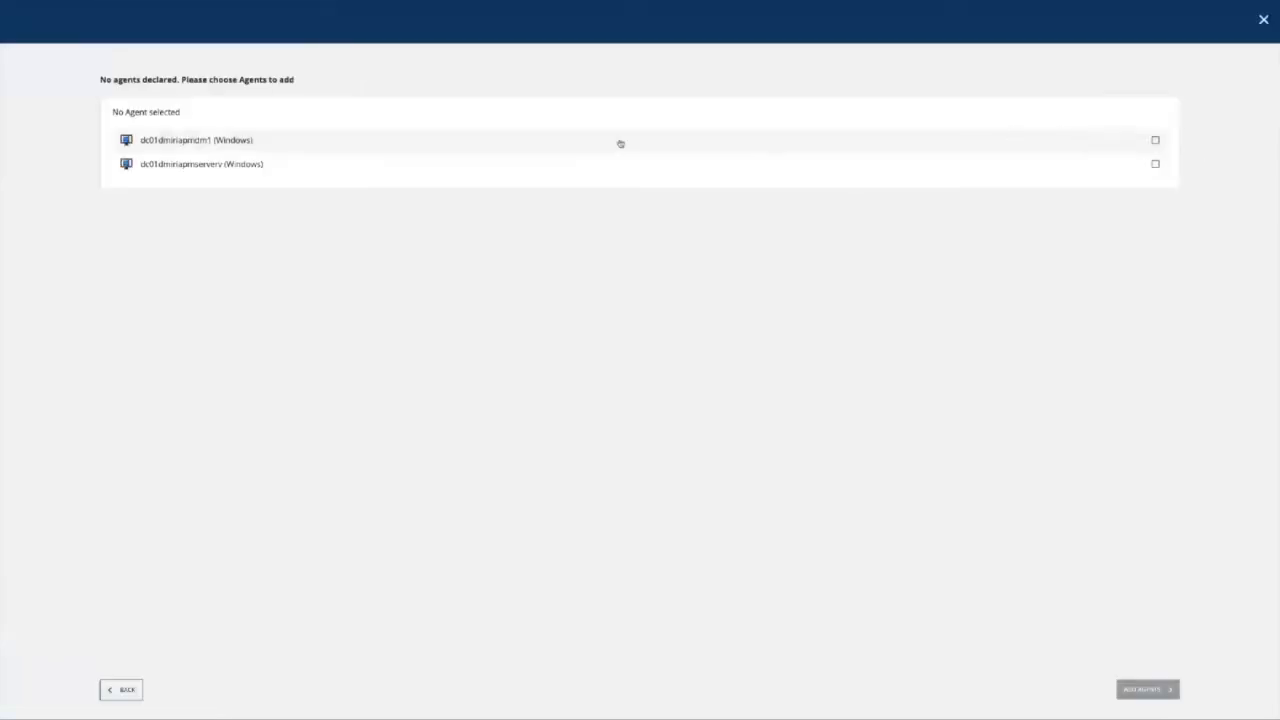
left_click(195, 168)
left_click(200, 148)
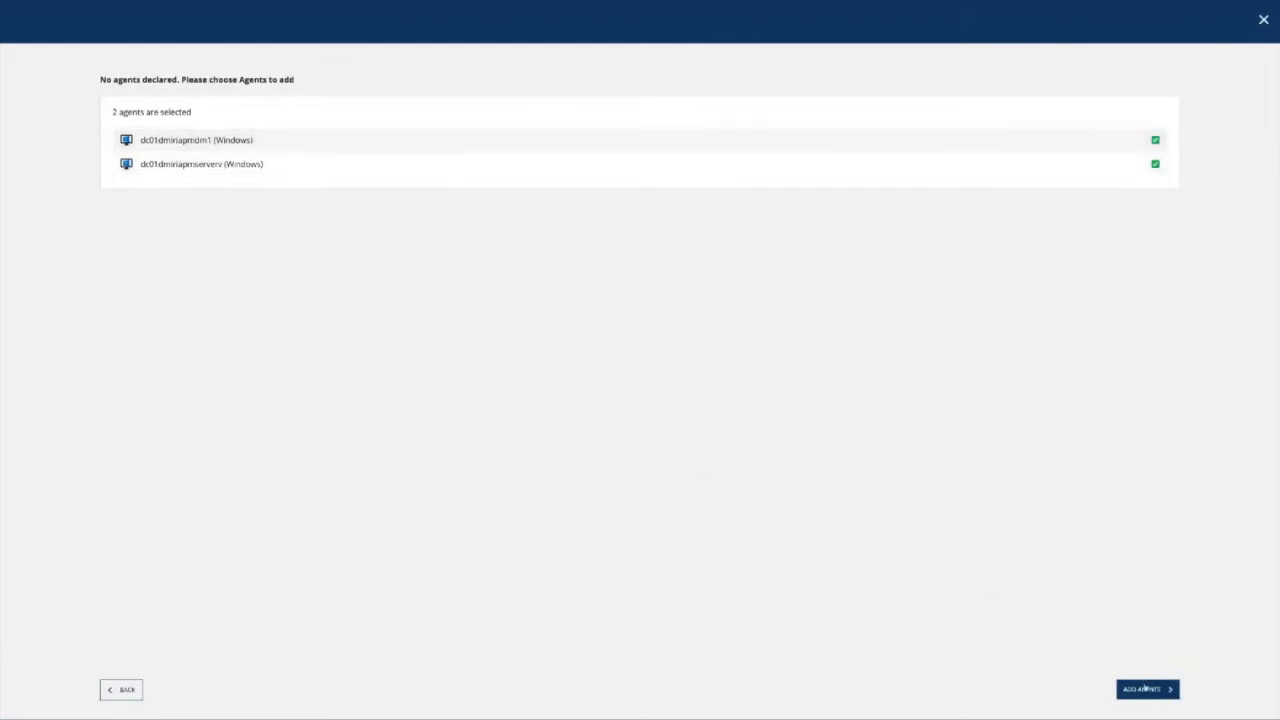
left_click(1145, 688)
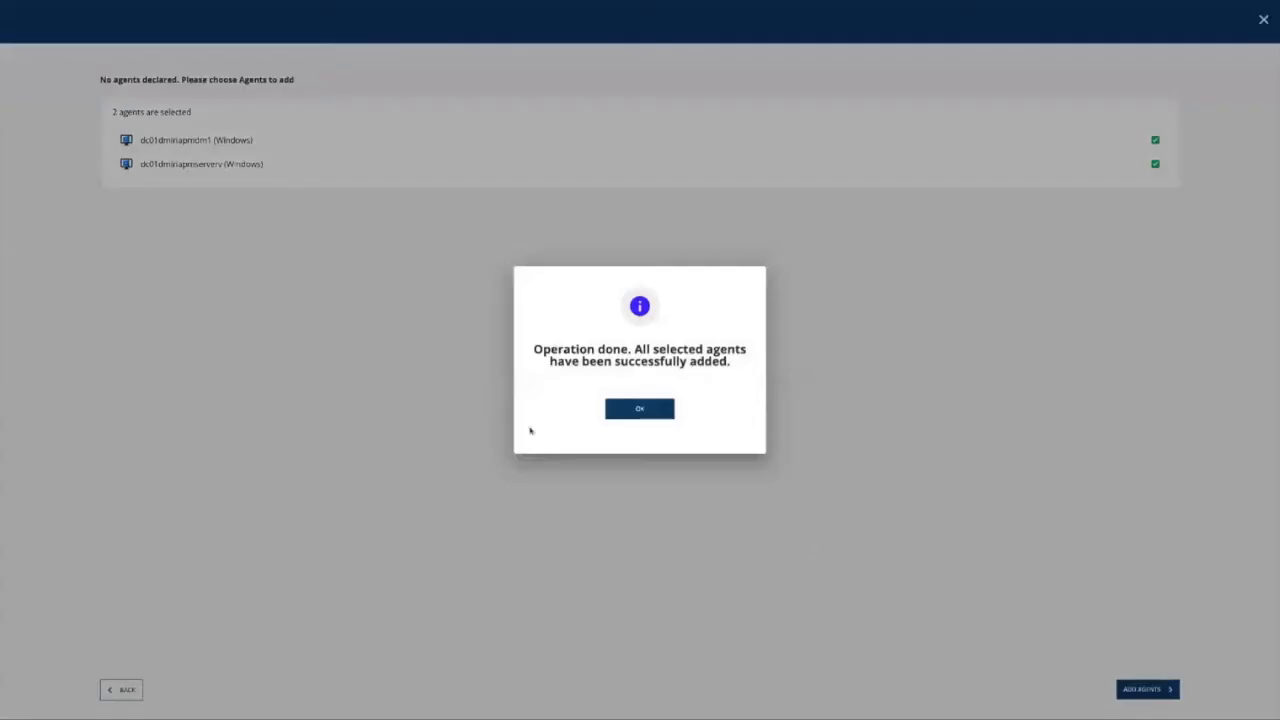
left_click(627, 416)
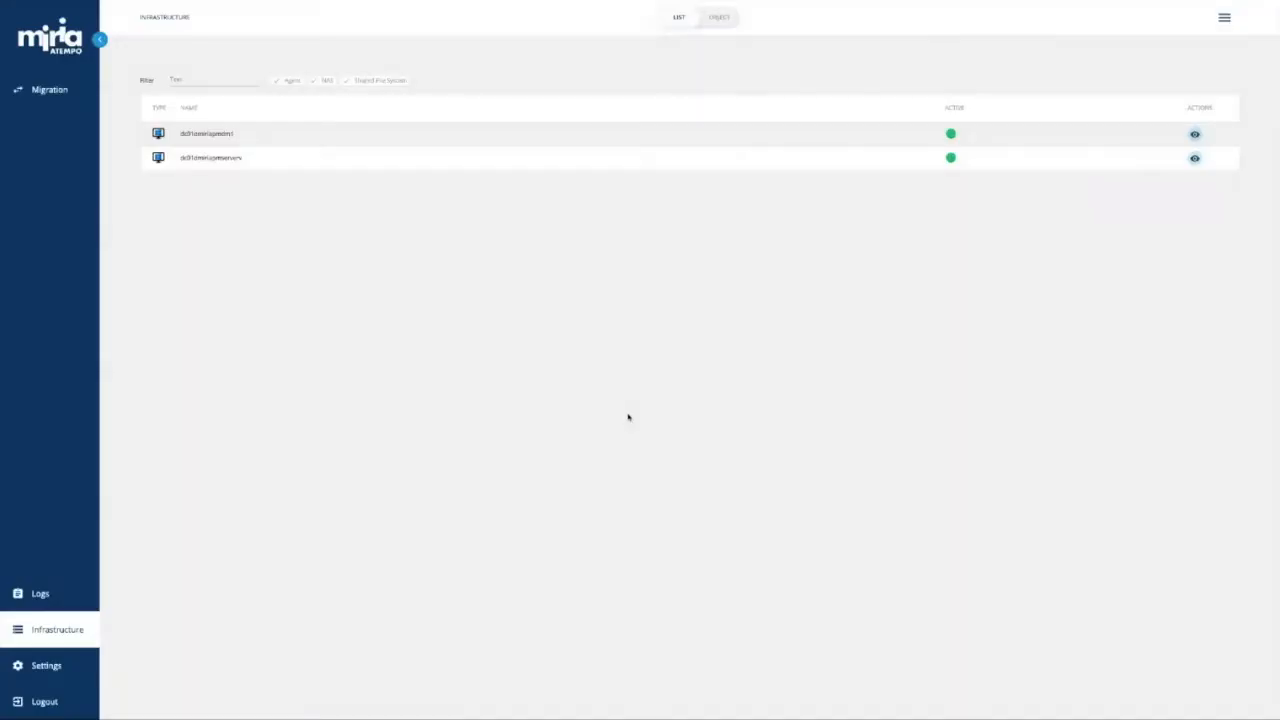
Start a new NAS declaration and try the Isilon type, toggling advanced storage integration on and off.
left_click(1225, 24)
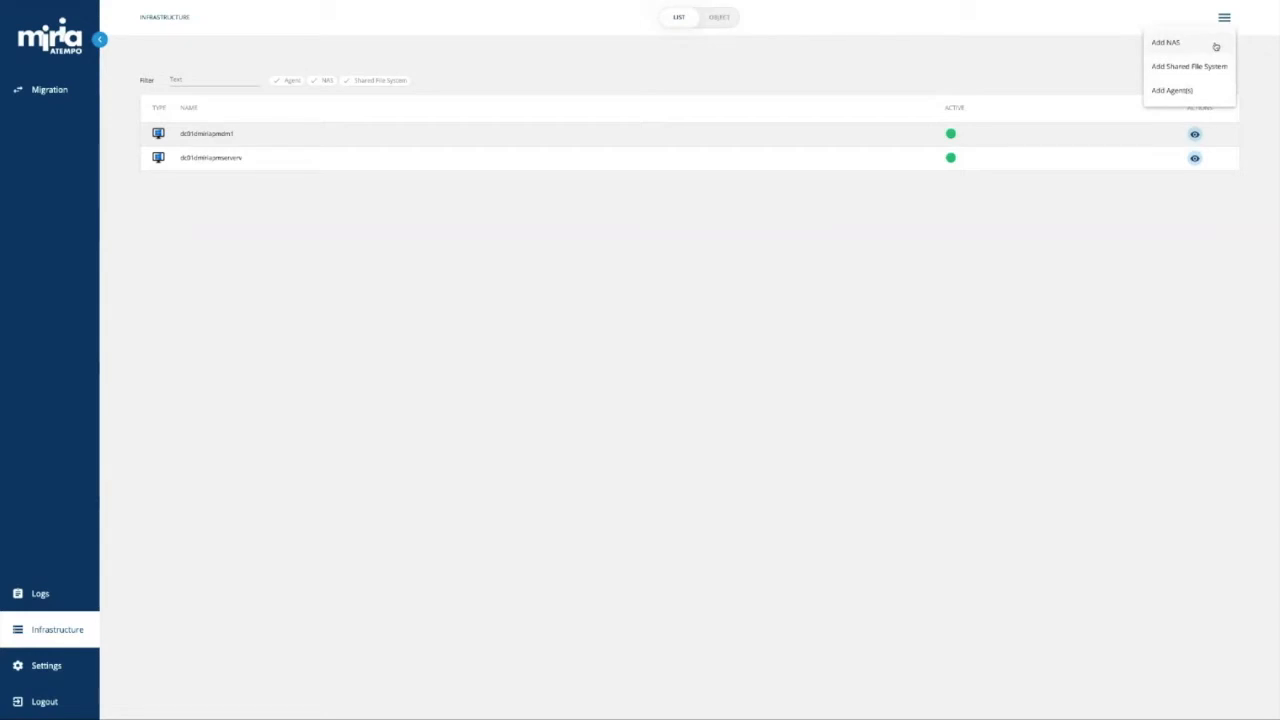
left_click(1166, 43)
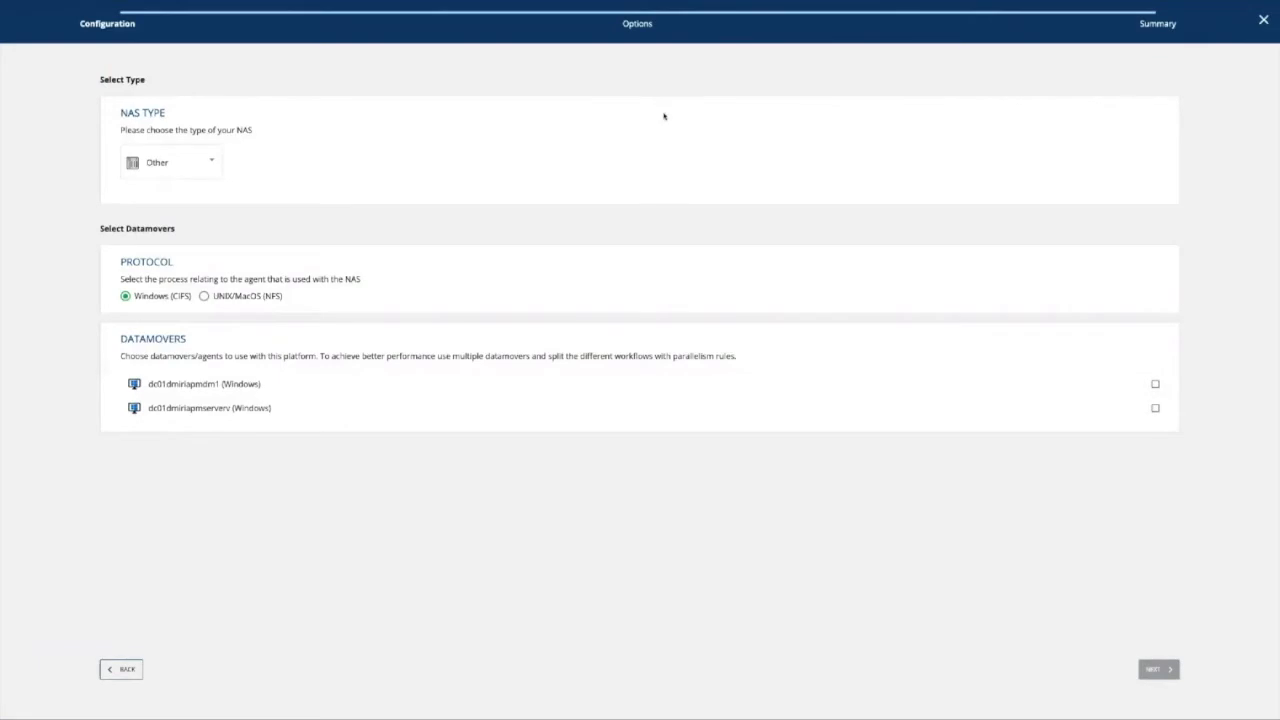
left_click(169, 161)
scroll(170, 158, "up", 2)
scroll(171, 154, "up", 2)
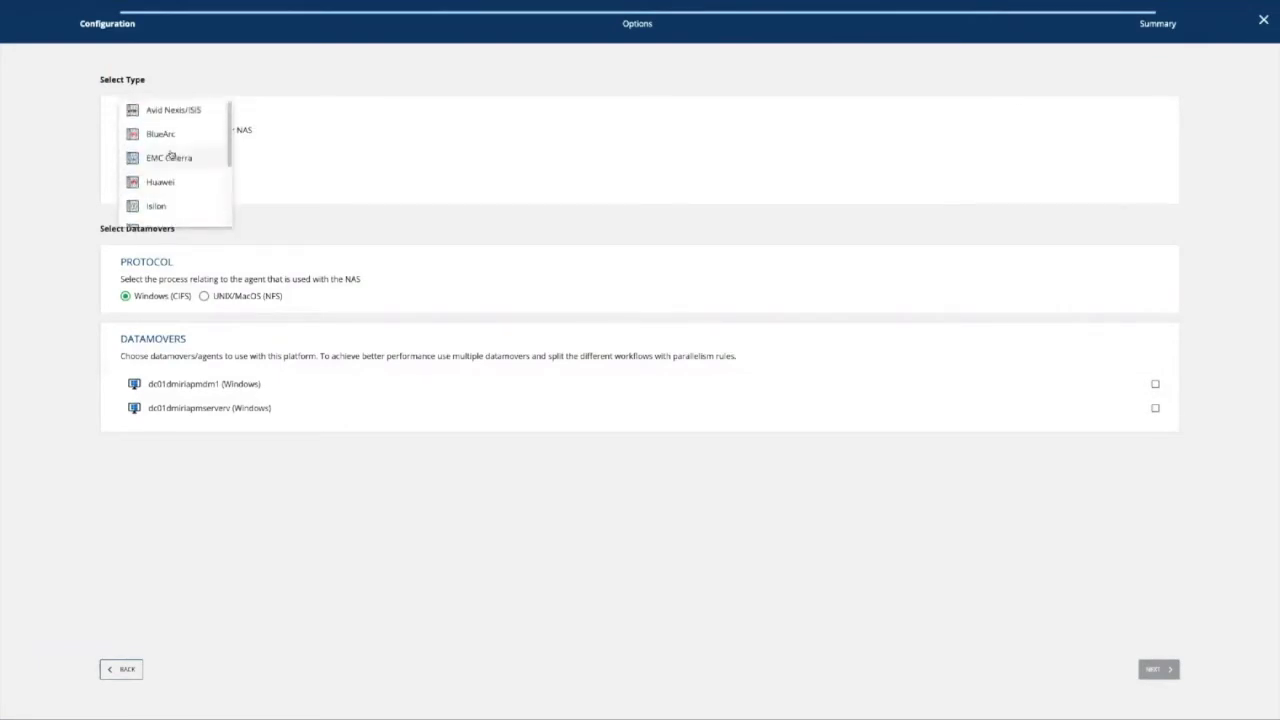
scroll(172, 205, "down", 2)
scroll(172, 203, "down", 2)
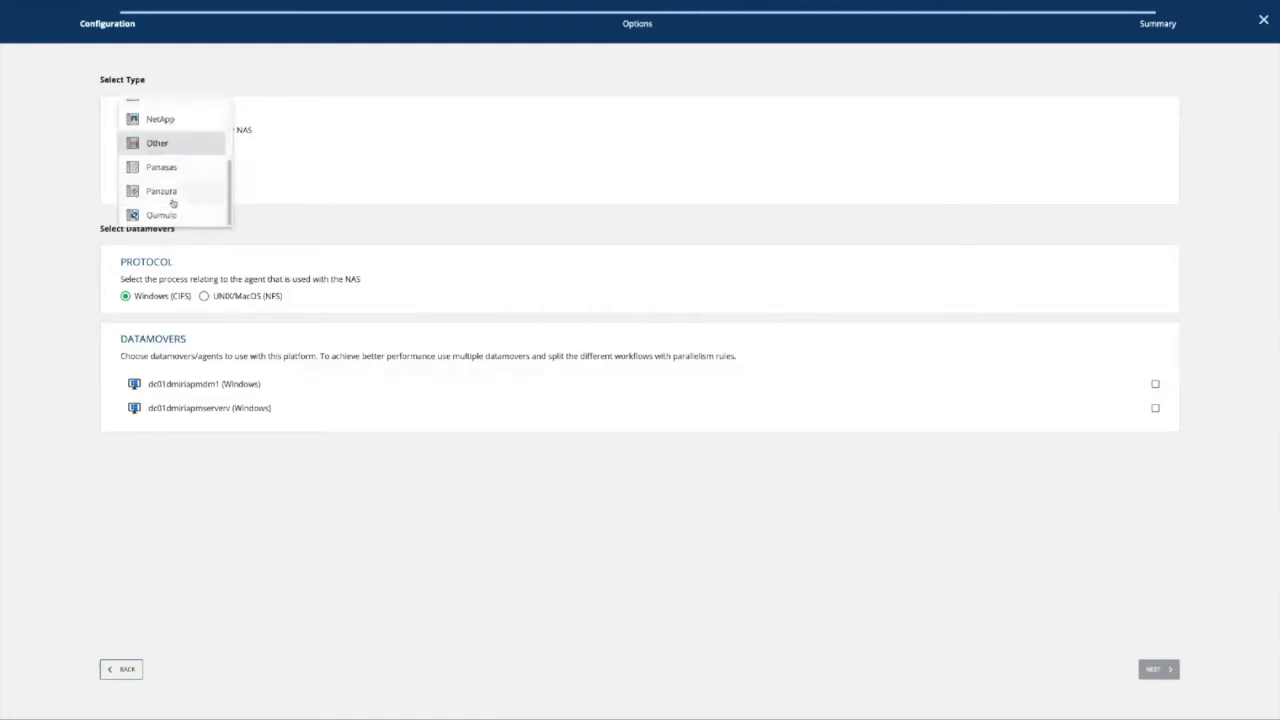
scroll(172, 203, "up", 4)
left_click(165, 204)
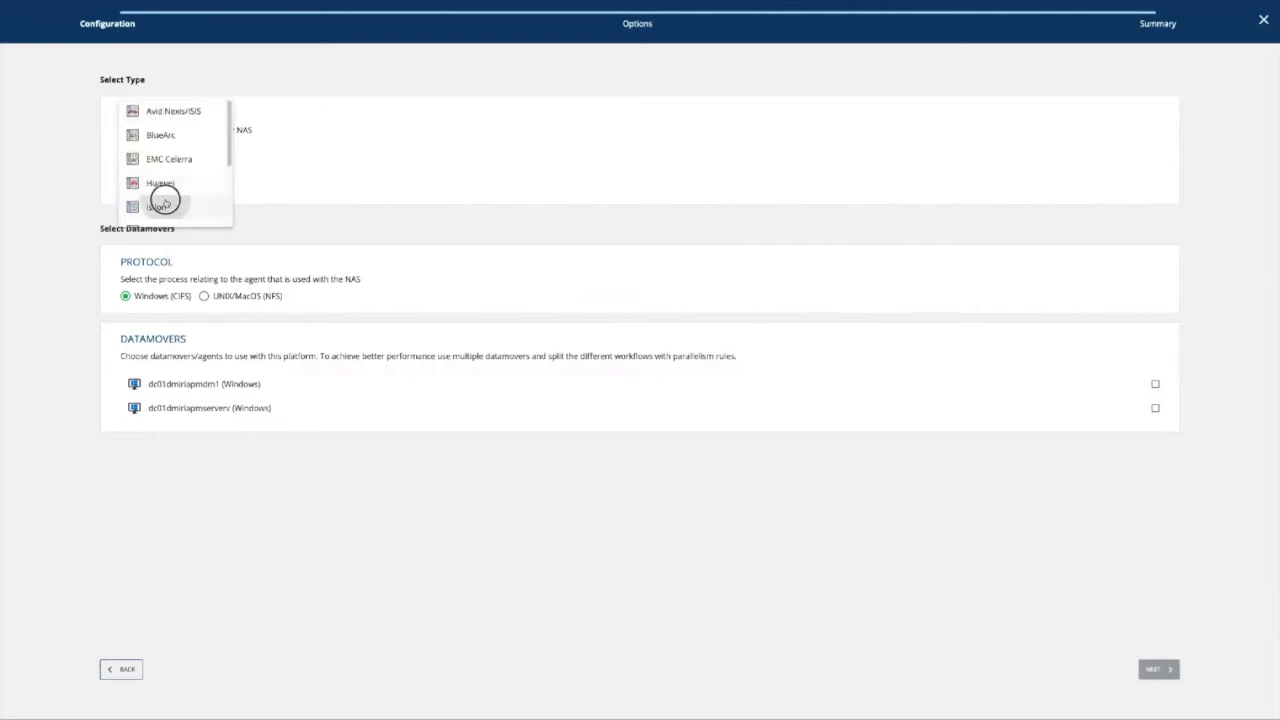
left_click(120, 232)
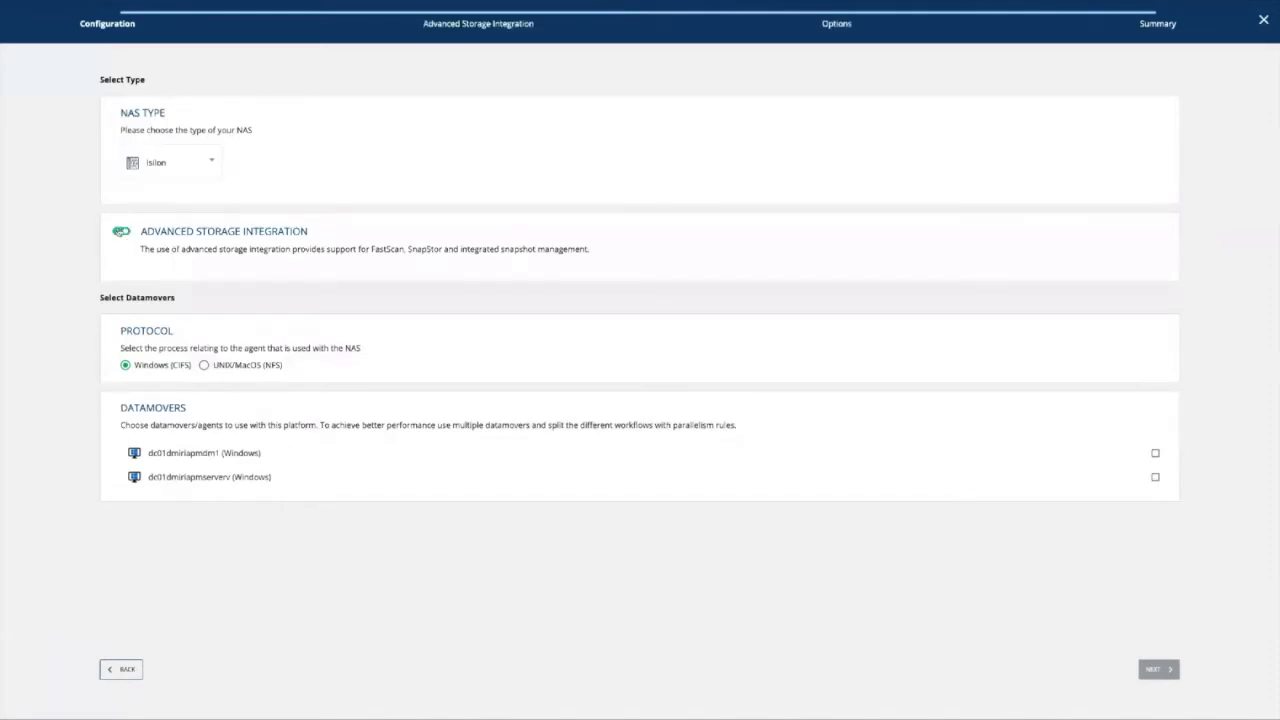
left_click(120, 232)
Try the NetApp and Qumulo types with advanced integration toggled, then settle on NAS type Other.
left_click(169, 176)
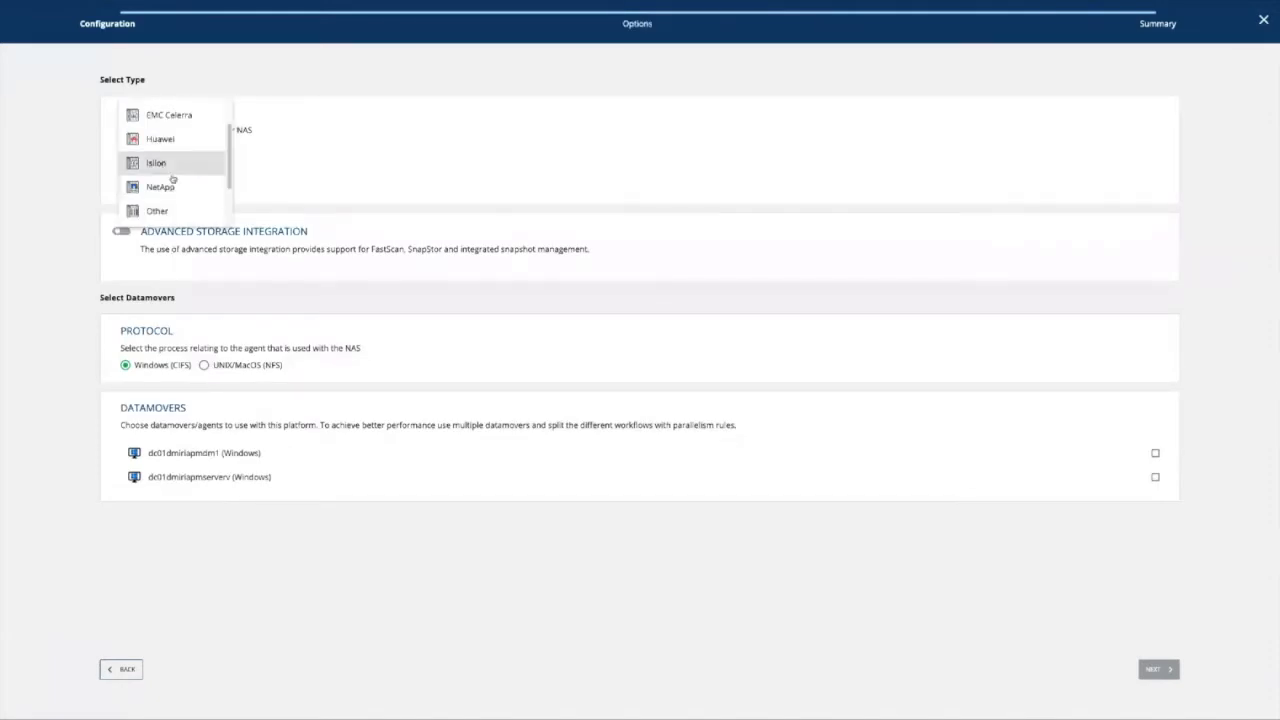
left_click(169, 186)
left_click(120, 232)
left_click(120, 232)
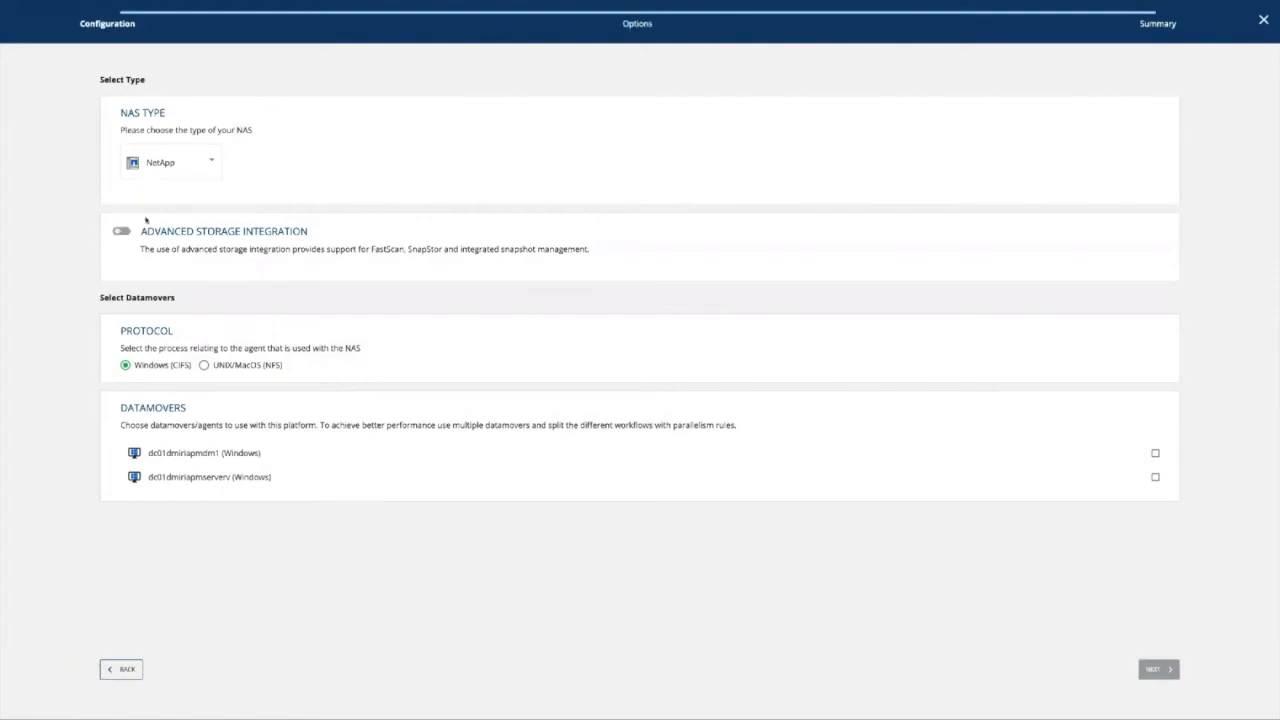
left_click(172, 166)
scroll(189, 177, "up", 1)
scroll(188, 178, "down", 2)
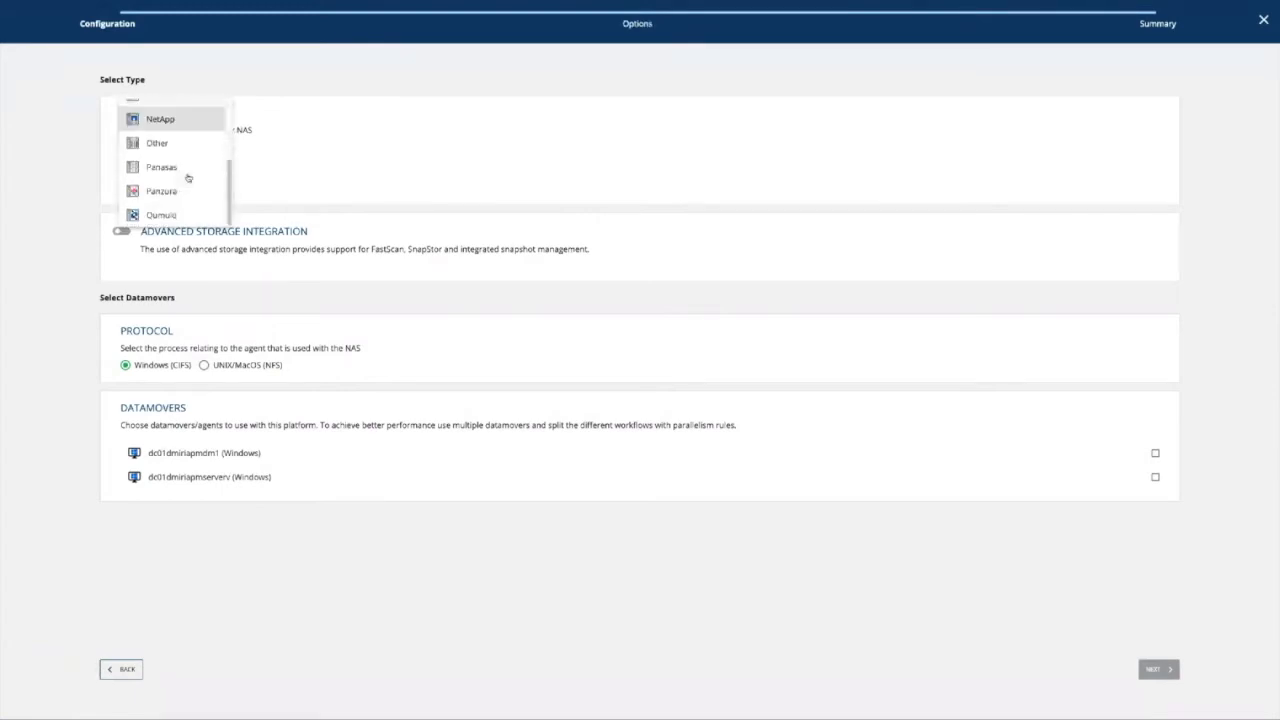
left_click(152, 214)
left_click(120, 232)
left_click(119, 232)
left_click(190, 168)
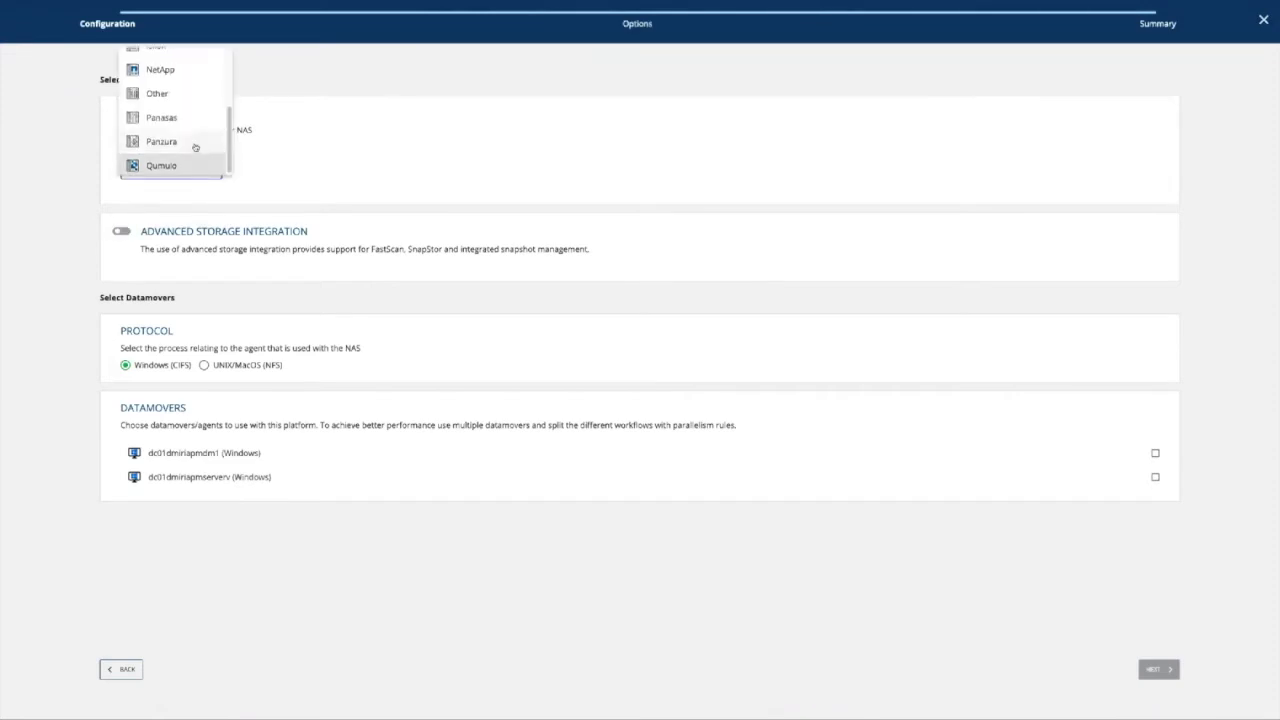
left_click(186, 96)
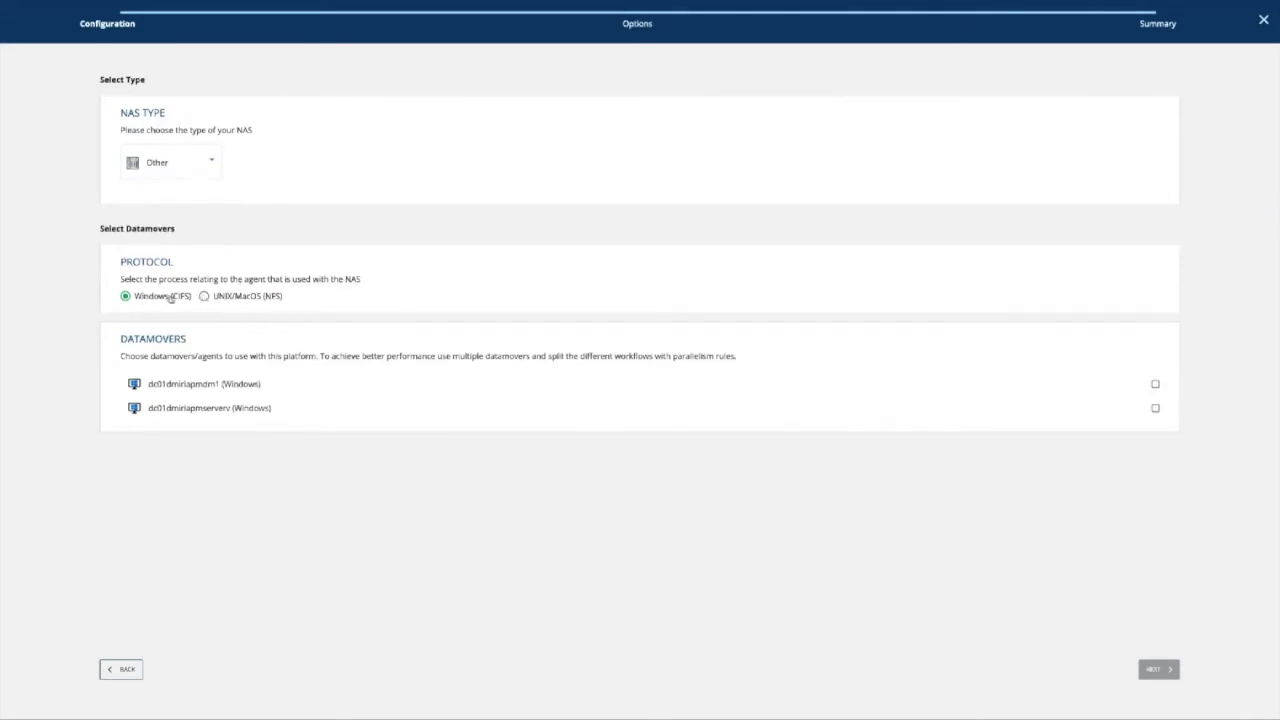
Select both Windows agents as datamovers and advance through Options to the Summary step.
left_click(803, 386)
left_click(805, 408)
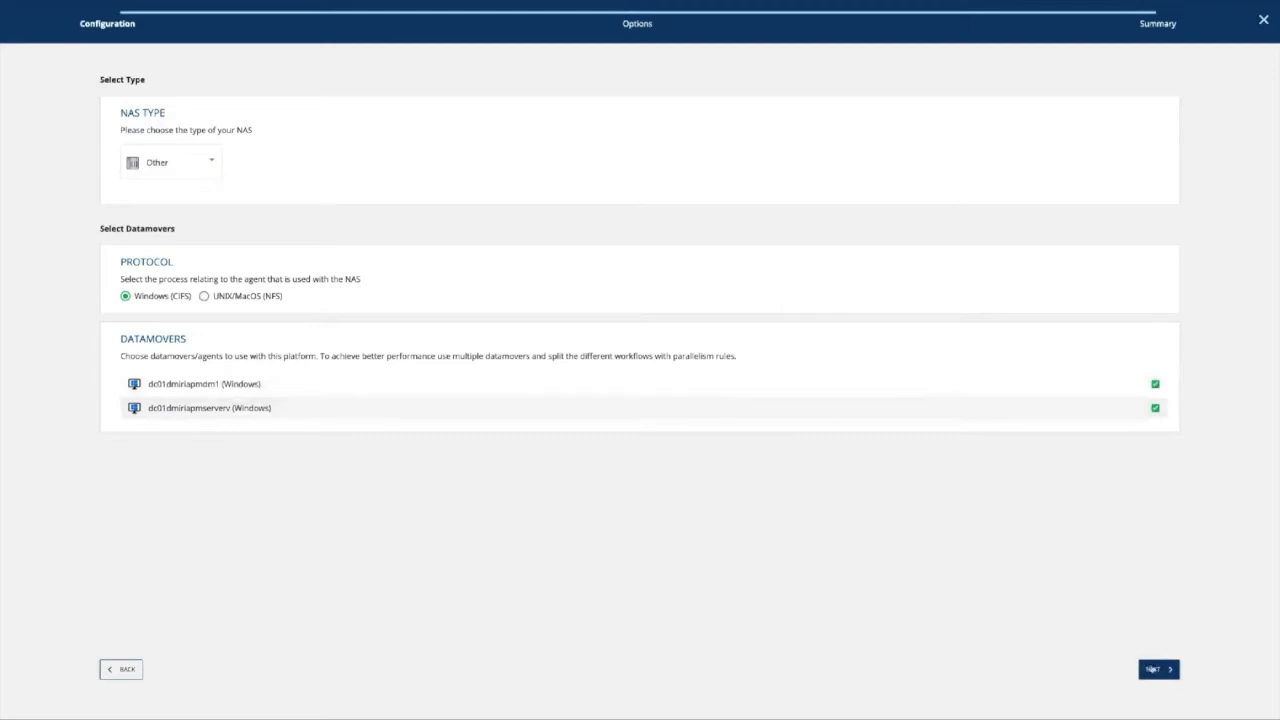
left_click(1152, 669)
left_click(1152, 669)
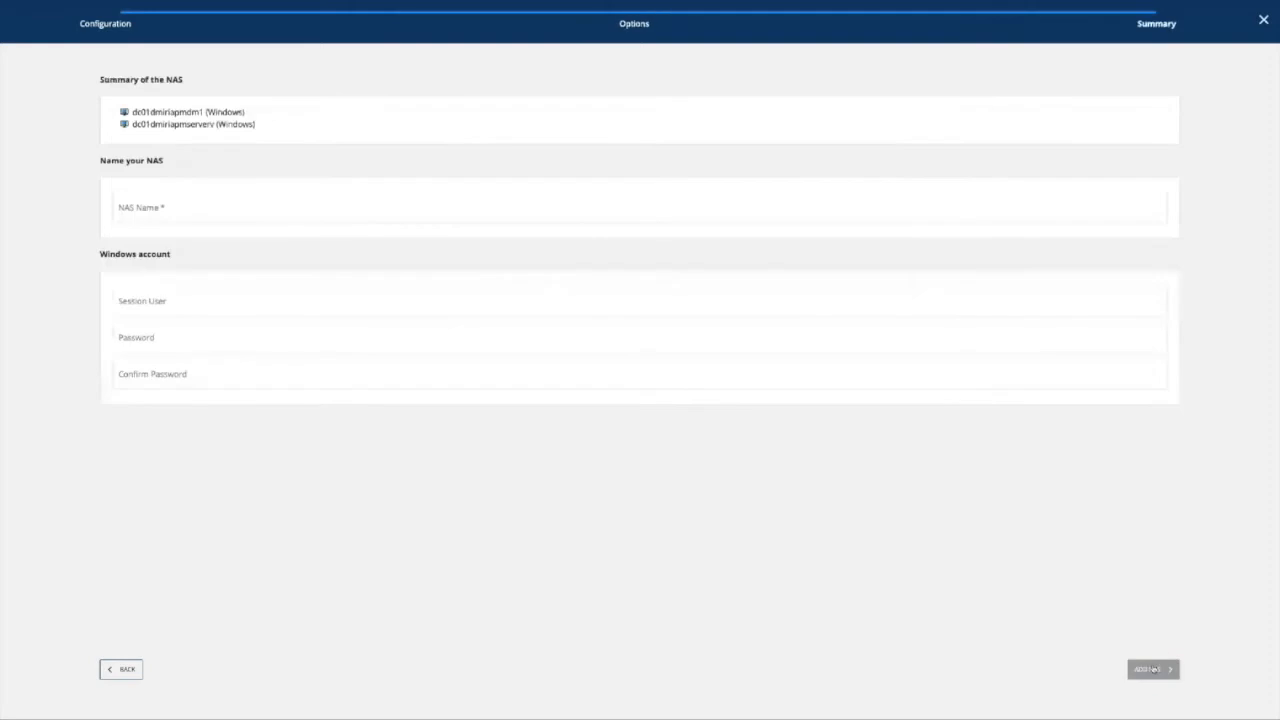
Name the NAS 172.18.154.104, enter the Windows session user and password, and add it.
left_click(469, 212)
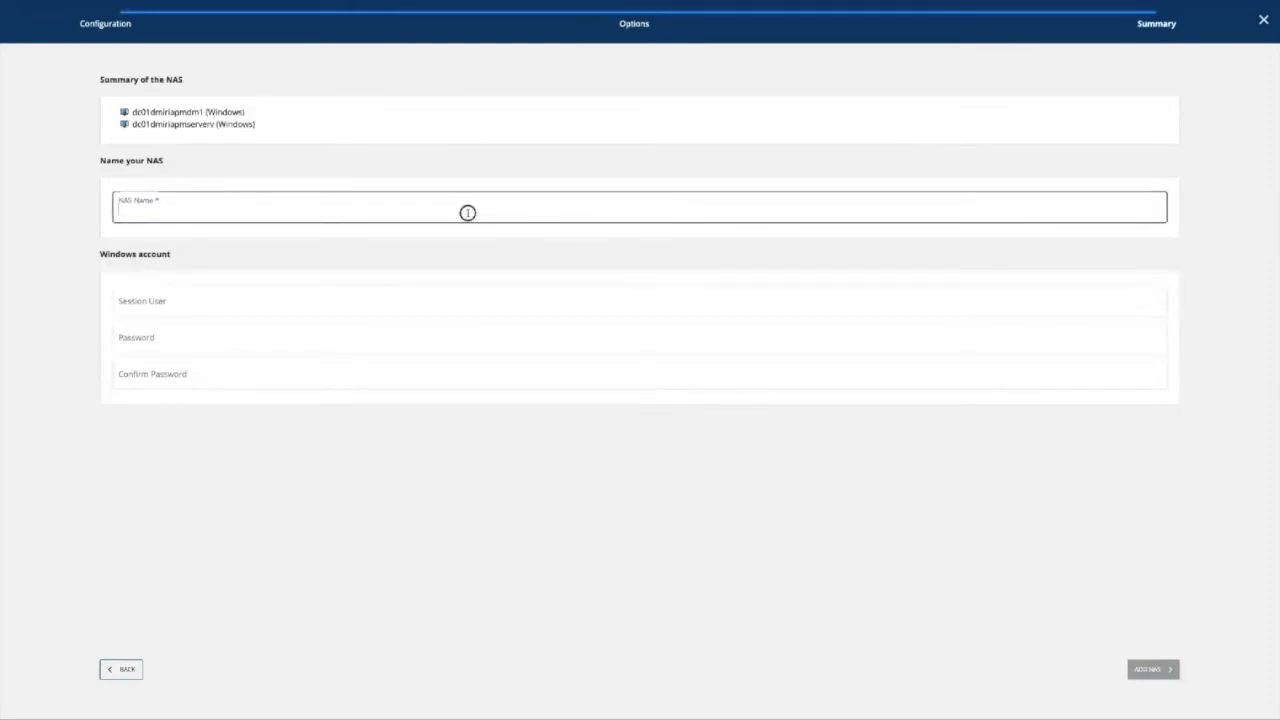
type("1")
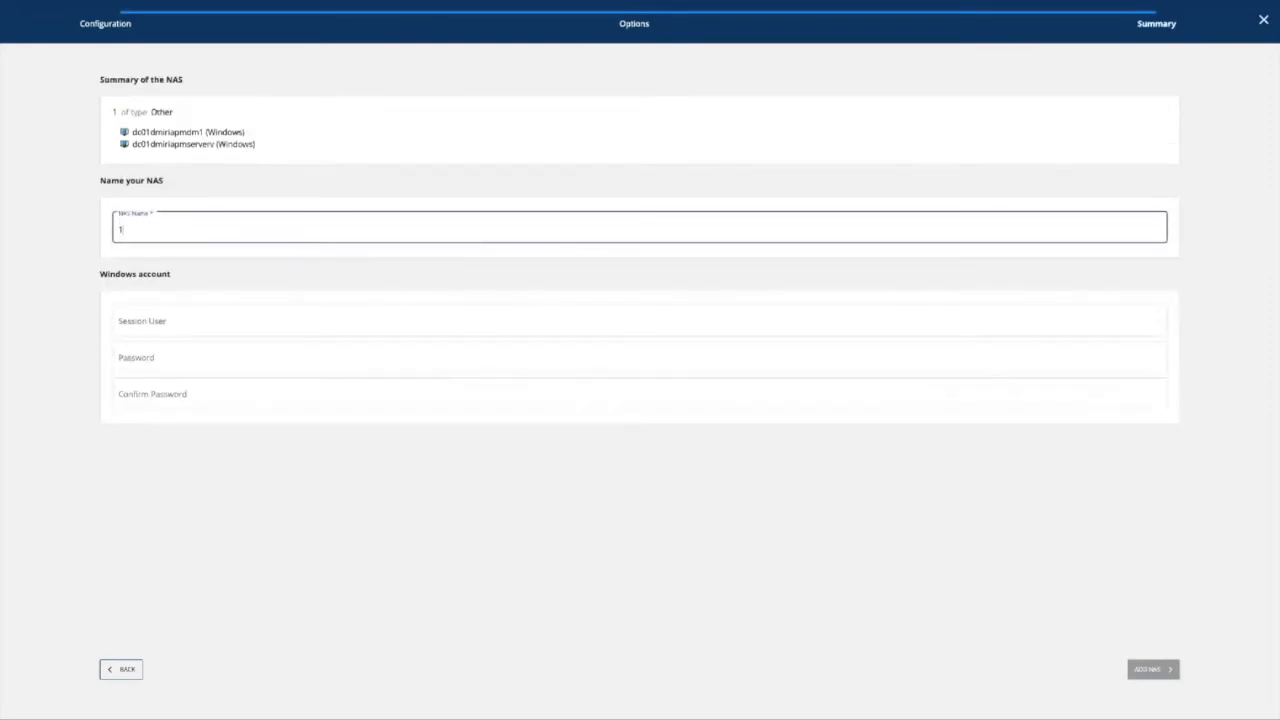
type("72.1")
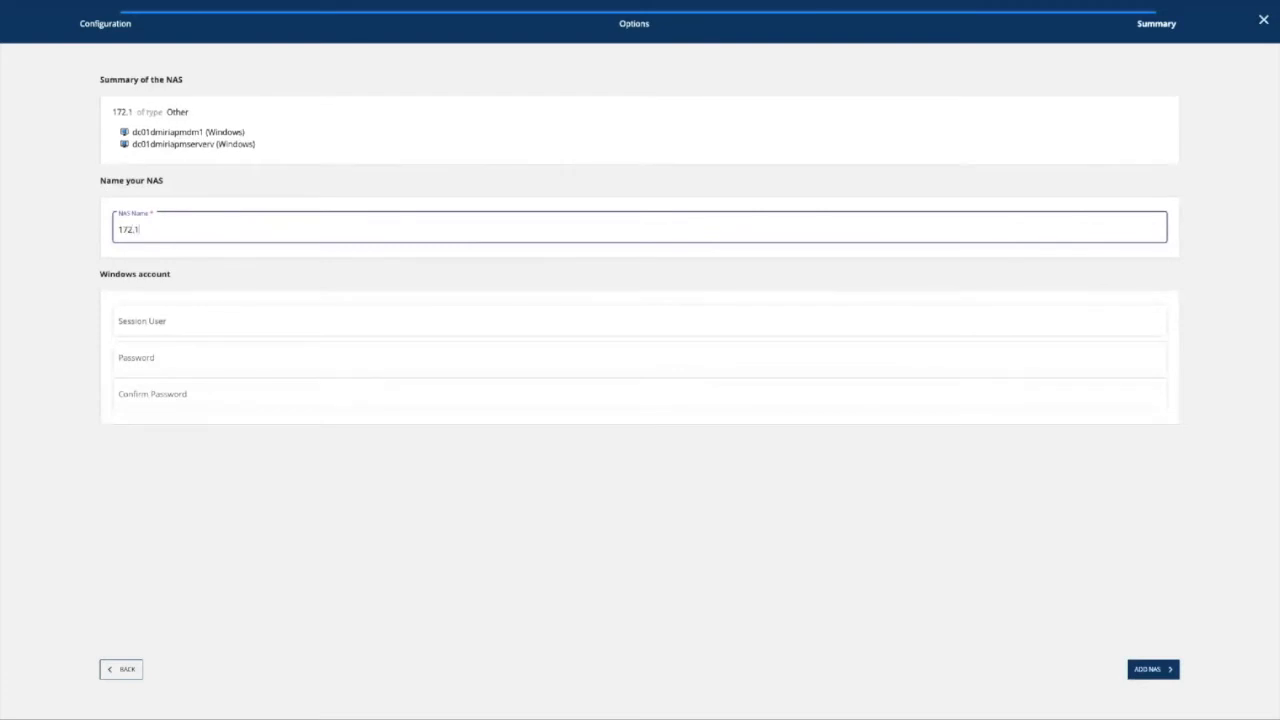
type("8.154.104")
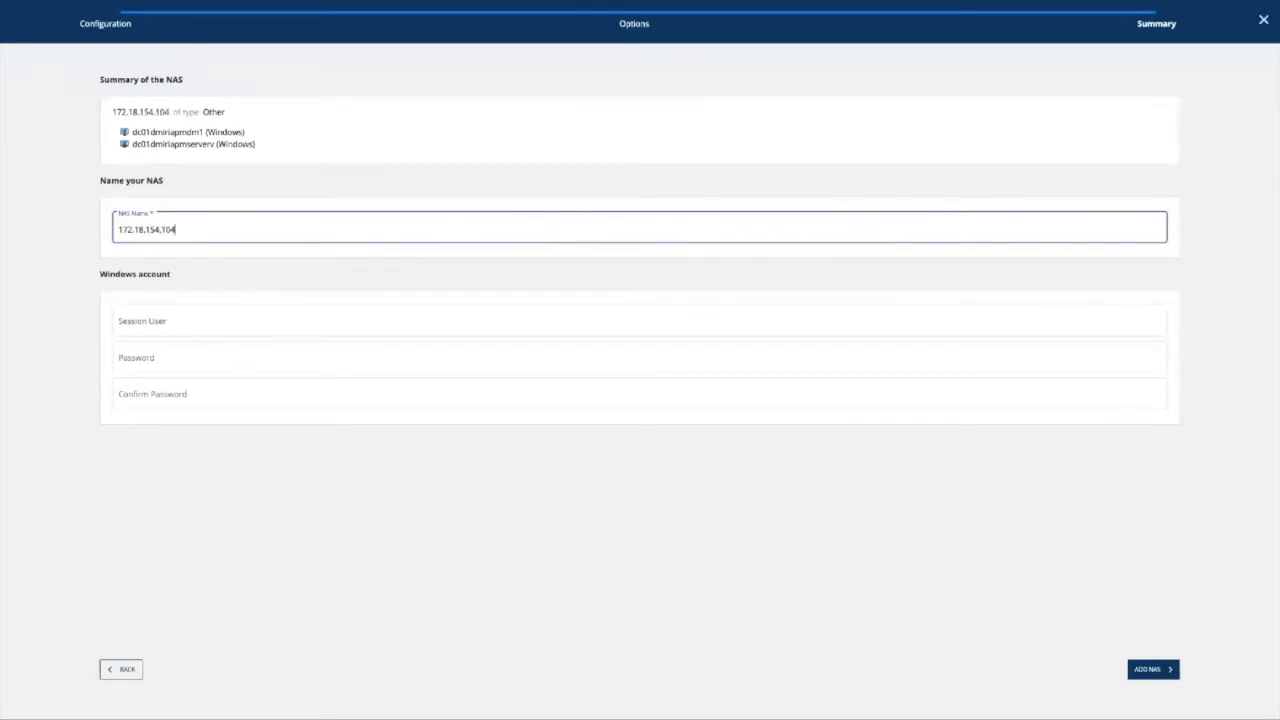
key("Tab")
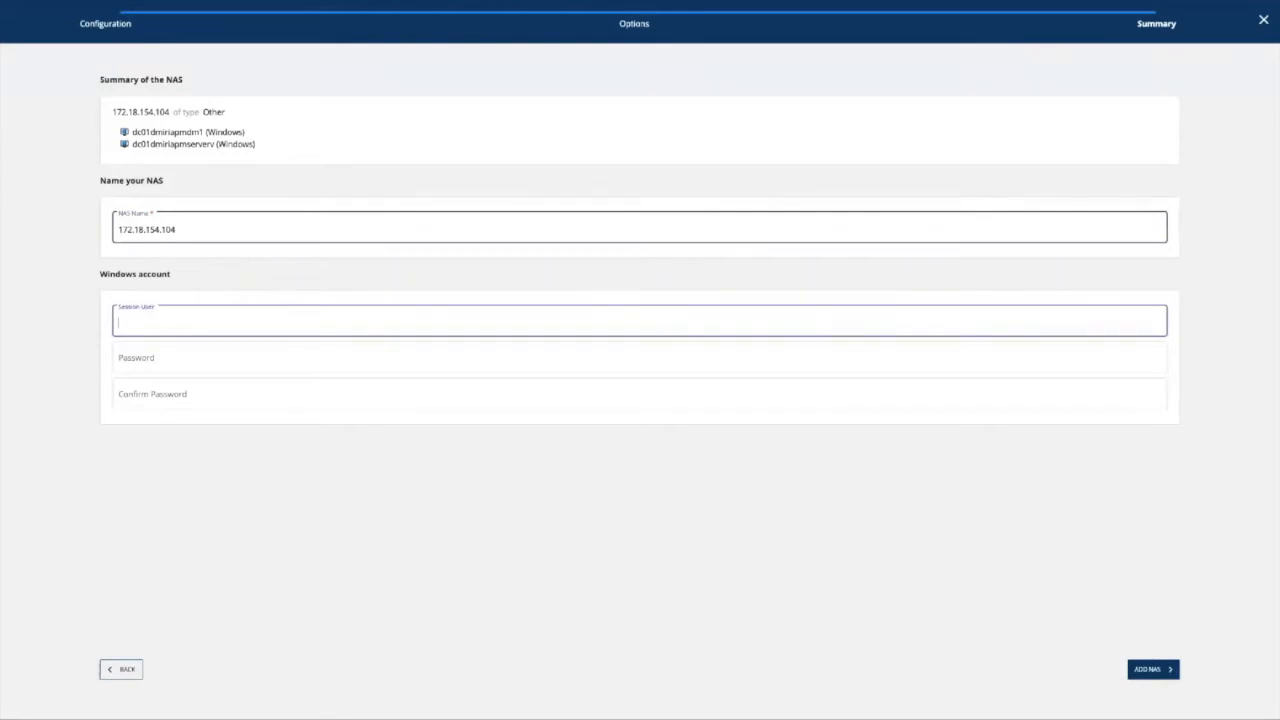
type("quadratrec\\tinaprod")
key("Tab")
type("****")
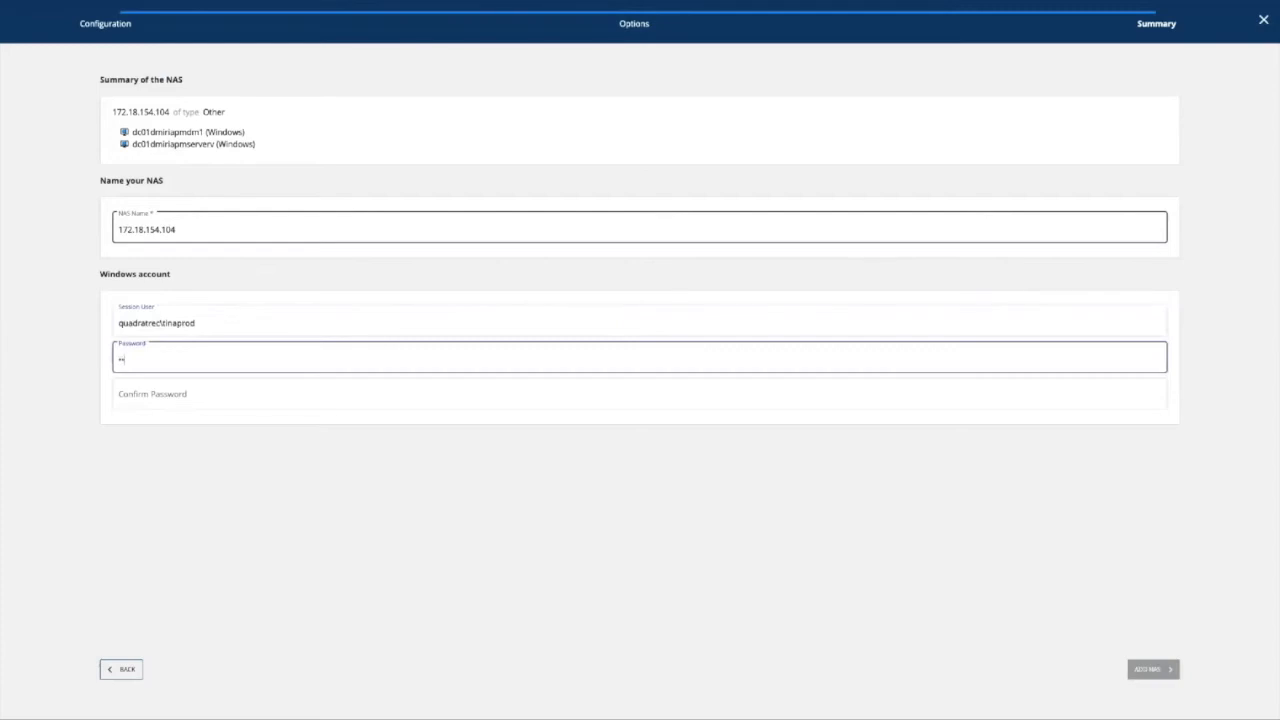
type("****")
key("Tab")
type("********")
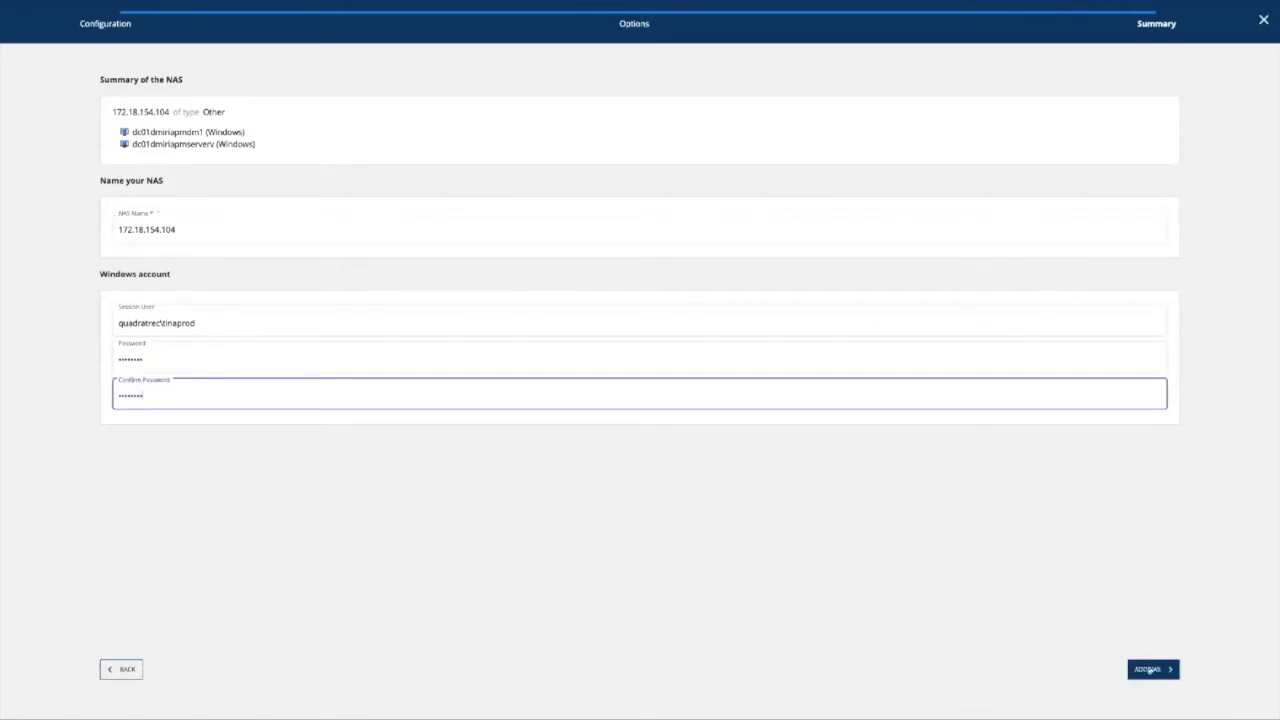
left_click(1149, 670)
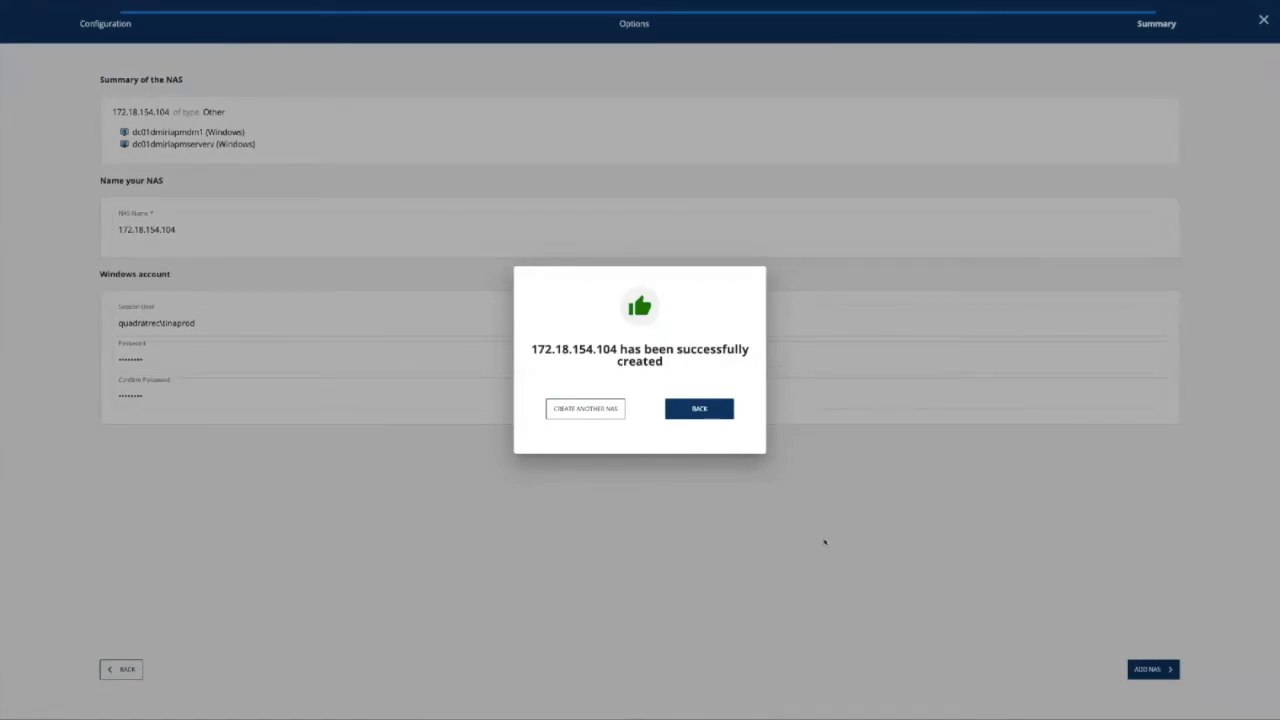
left_click(719, 412)
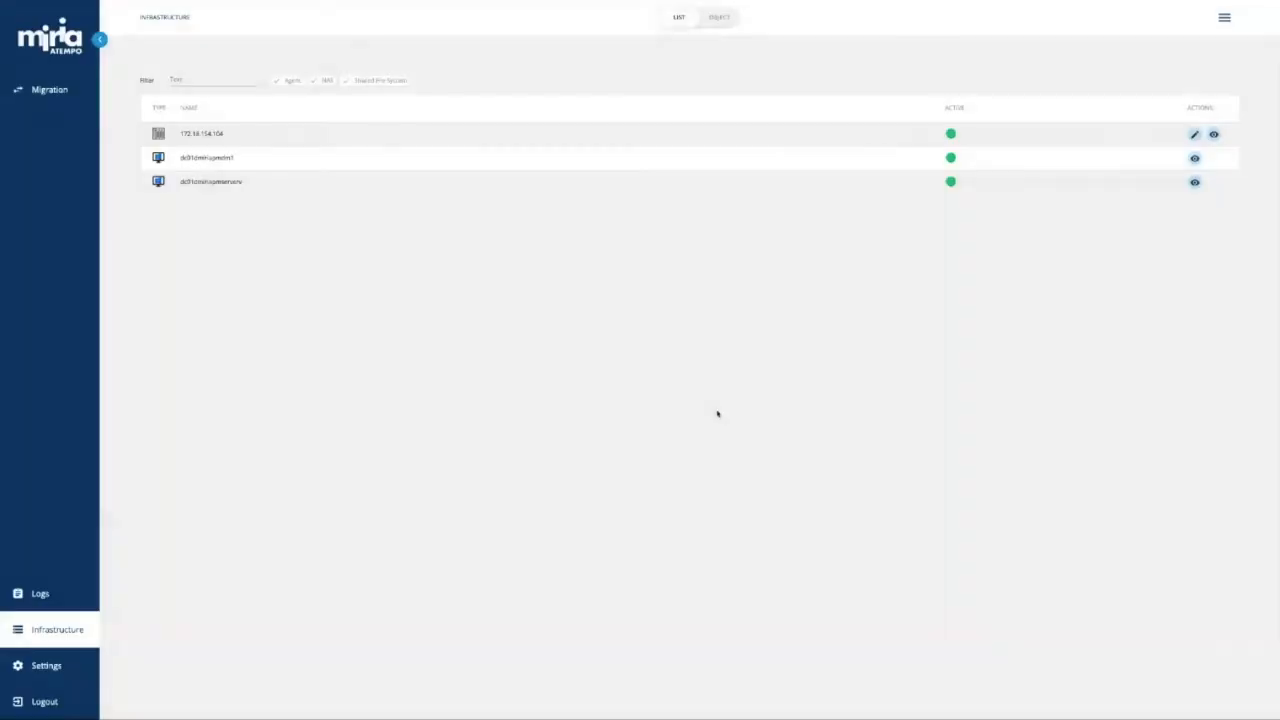
left_click(1214, 135)
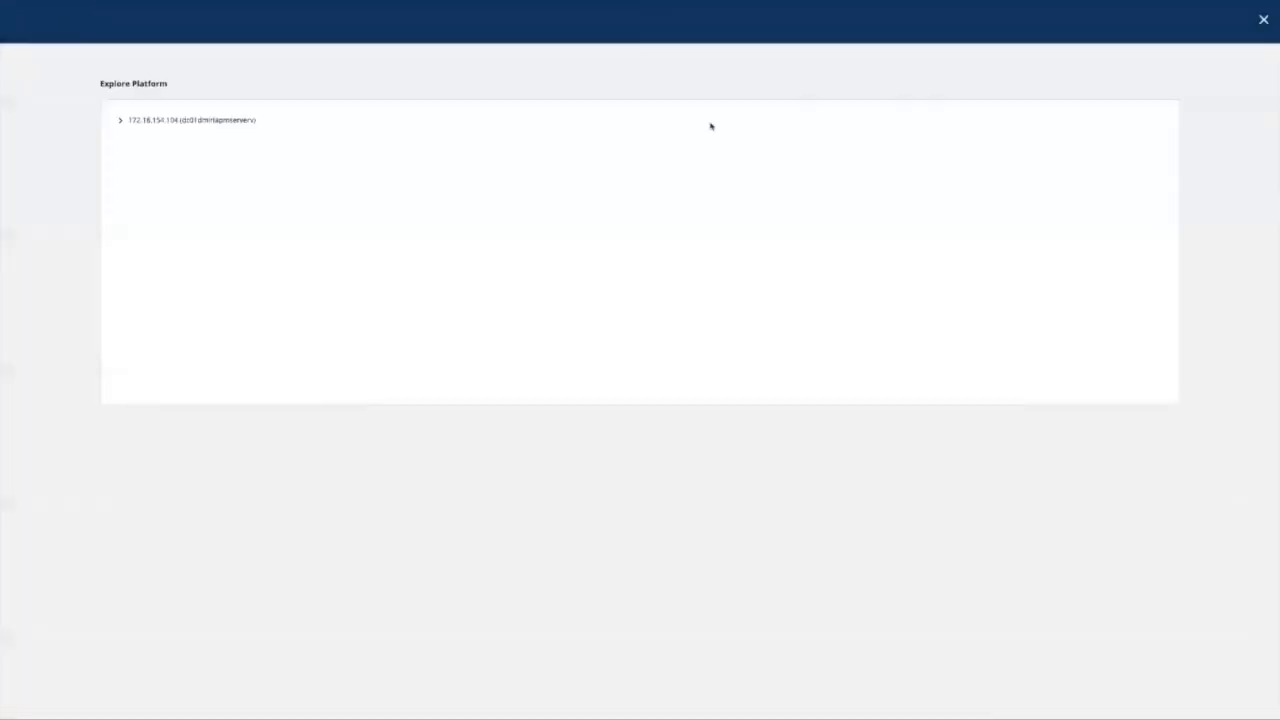
left_click(120, 121)
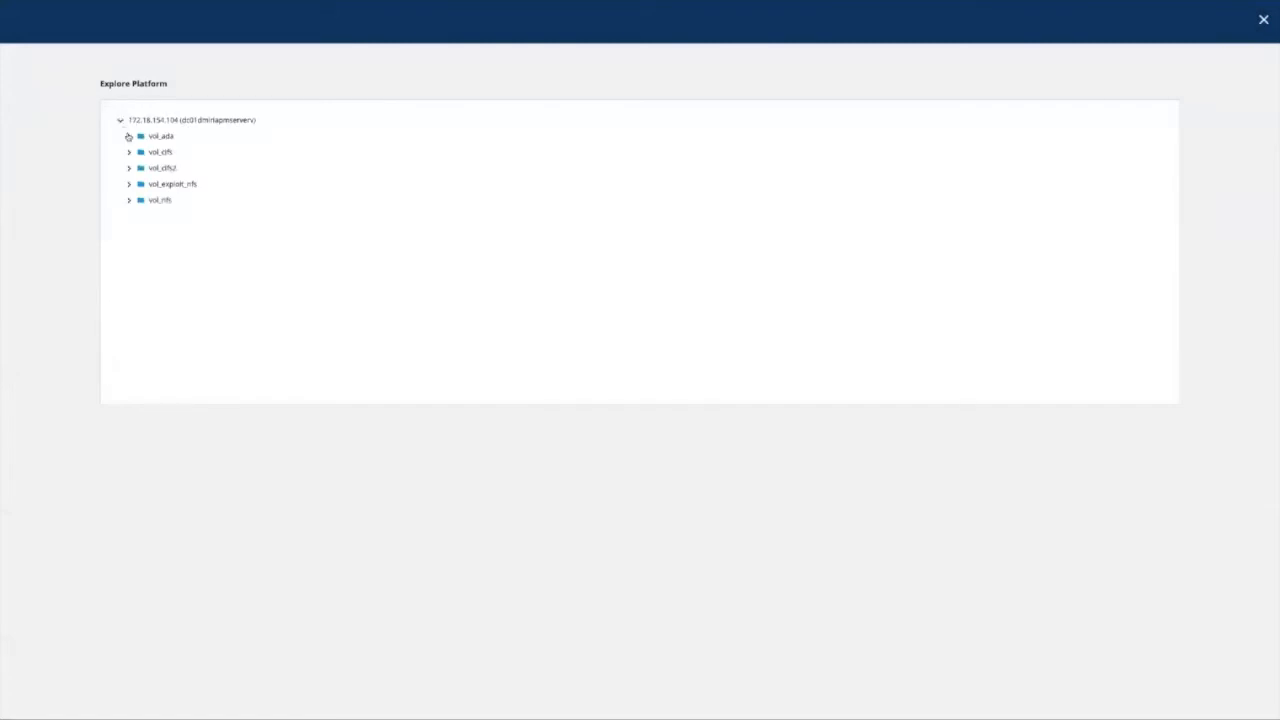
left_click(129, 200)
left_click(128, 184)
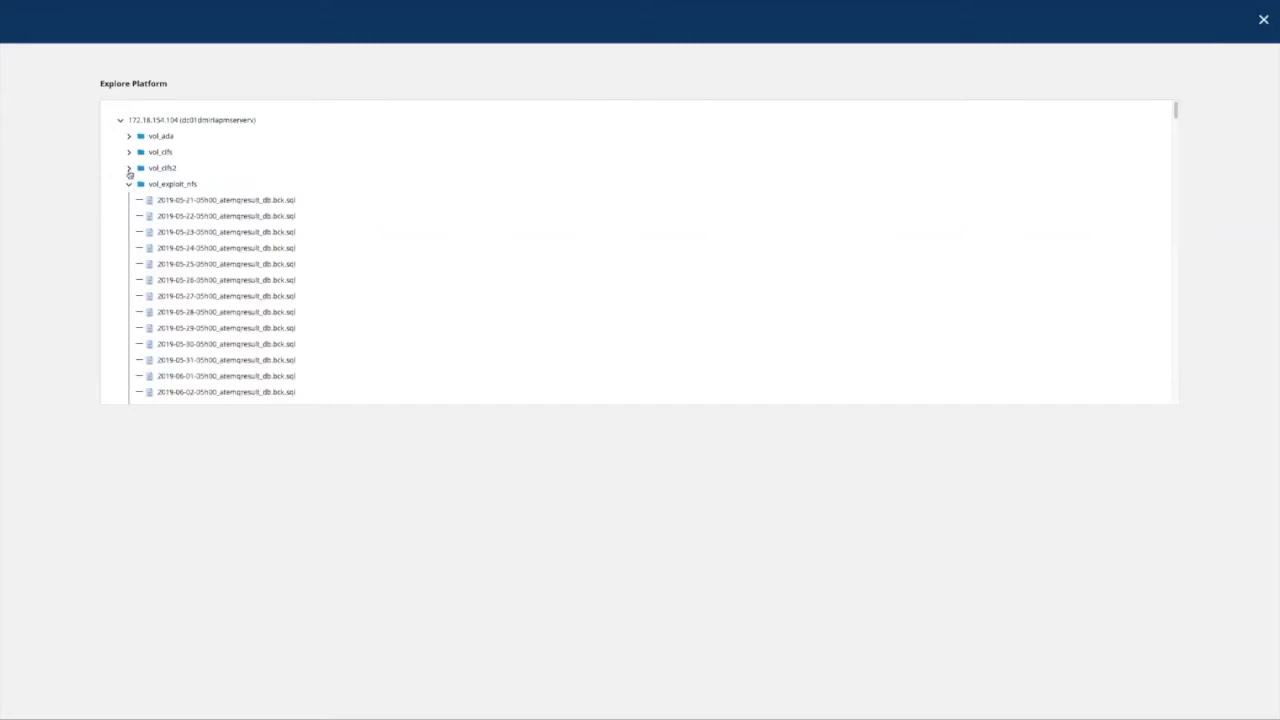
scroll(198, 200, "down", 4)
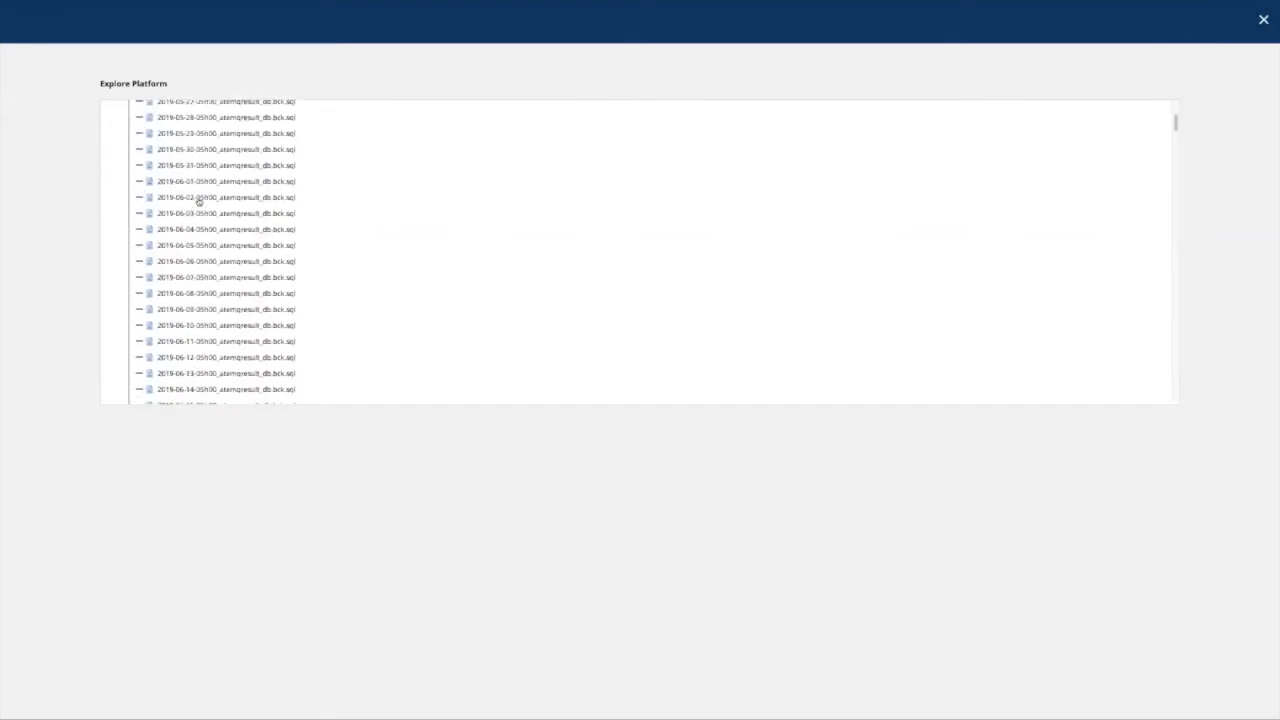
left_click(1263, 24)
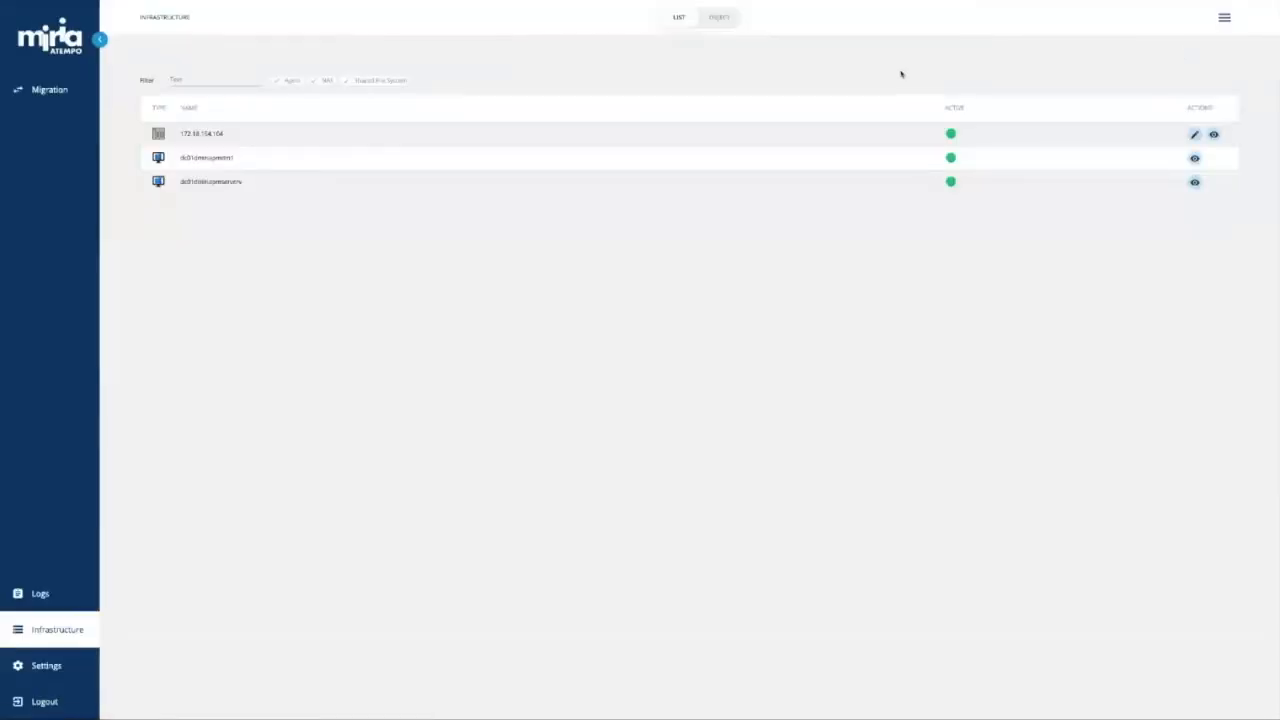
Start another NAS of type Other with both Windows datamovers, advancing to the Summary step.
left_click(1222, 22)
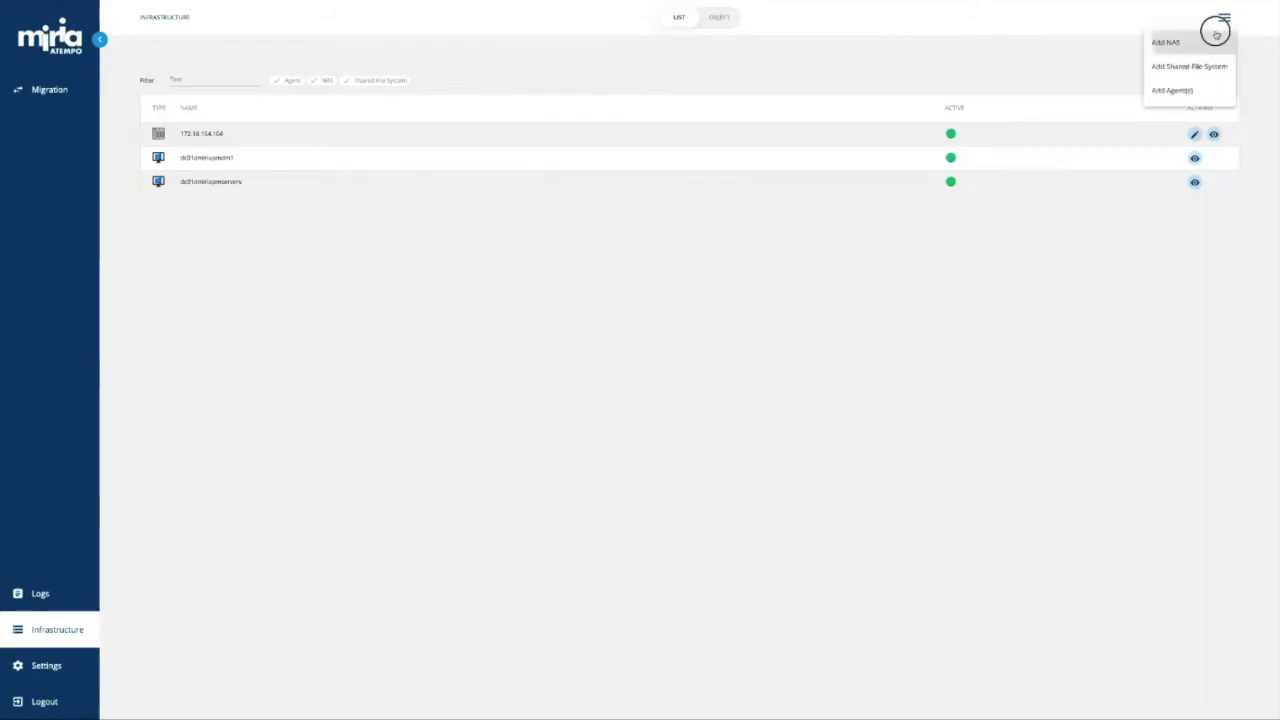
left_click(1211, 40)
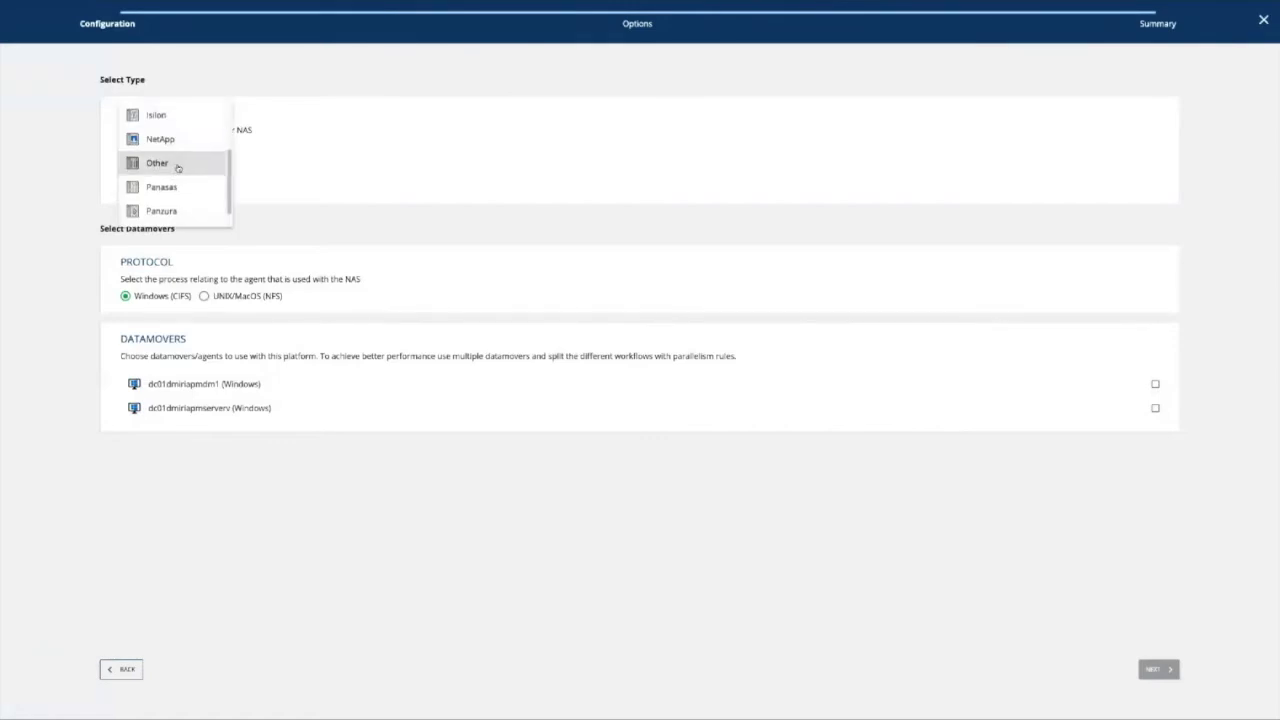
left_click(214, 162)
left_click(208, 384)
left_click(208, 408)
left_click(1153, 675)
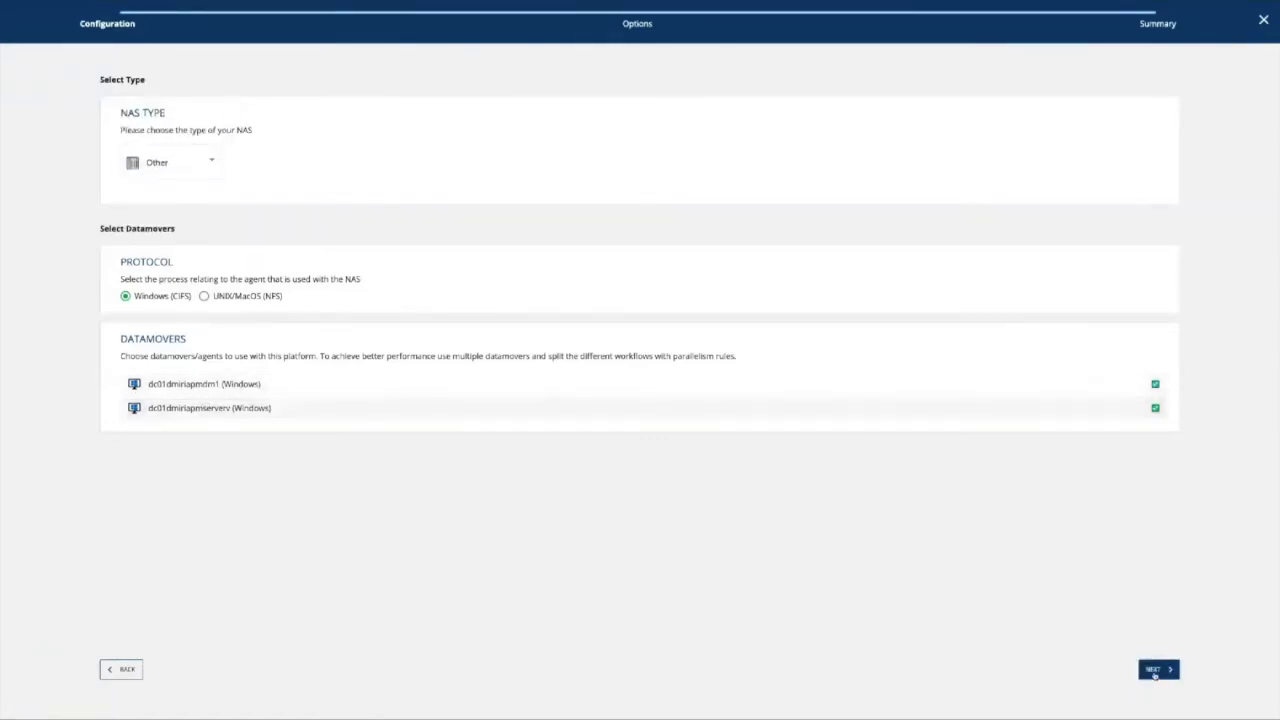
left_click(1153, 675)
Name the NAS jeckel, enter its Windows session user and password, and add it.
left_click(172, 206)
type("jeckel")
key("Tab")
type("qua")
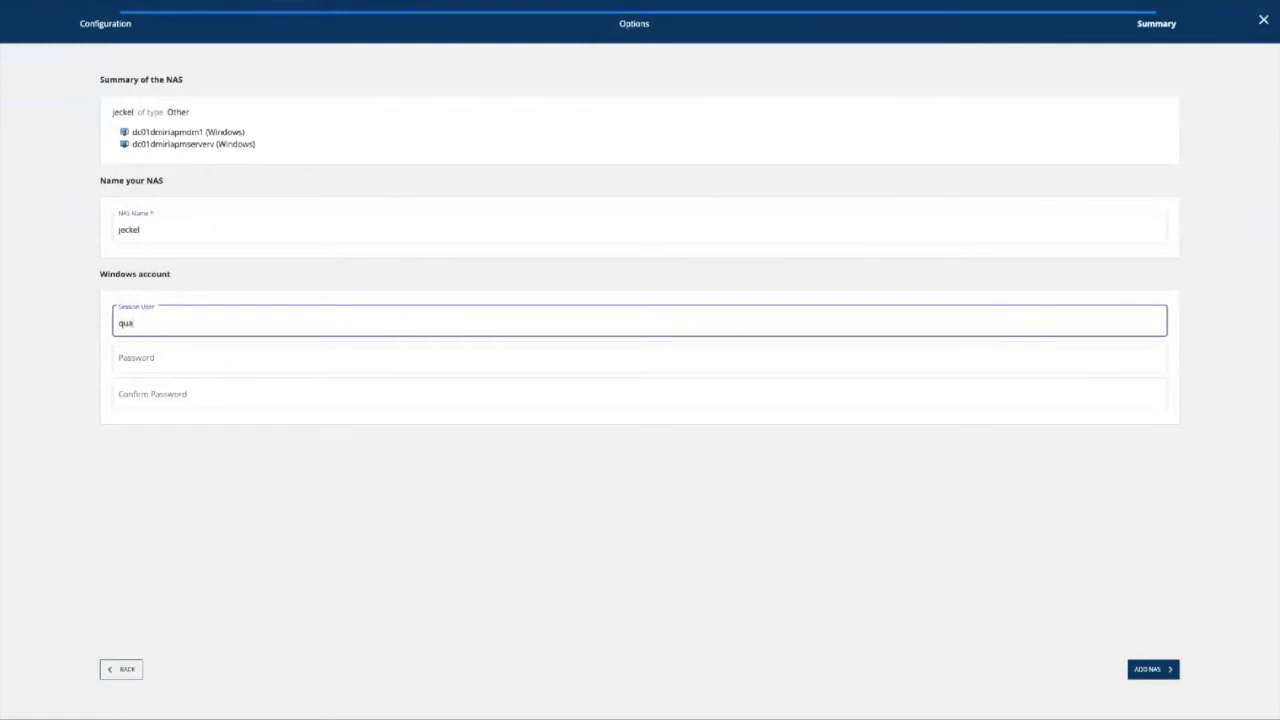
type("dratrec\\pa")
type("aprod")
key("Tab")
type("••••••")
key("ctrl+a")
type("••••••••")
key("Tab")
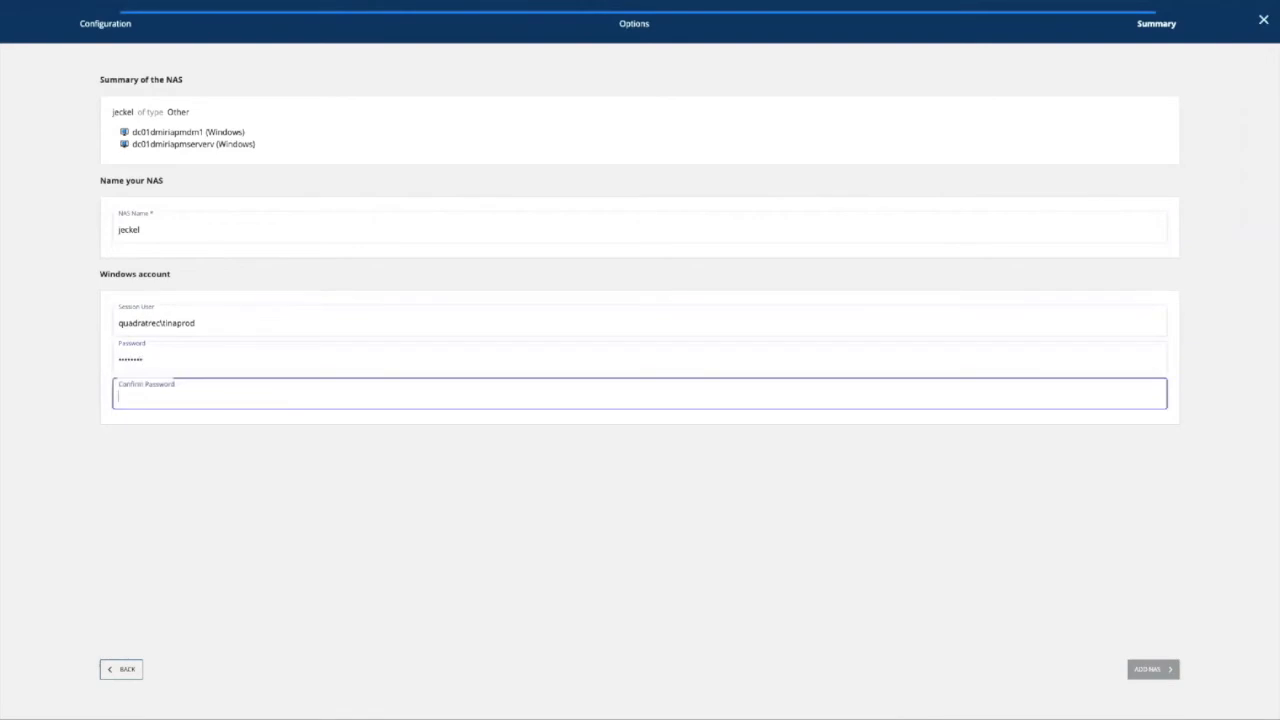
type("••••••••")
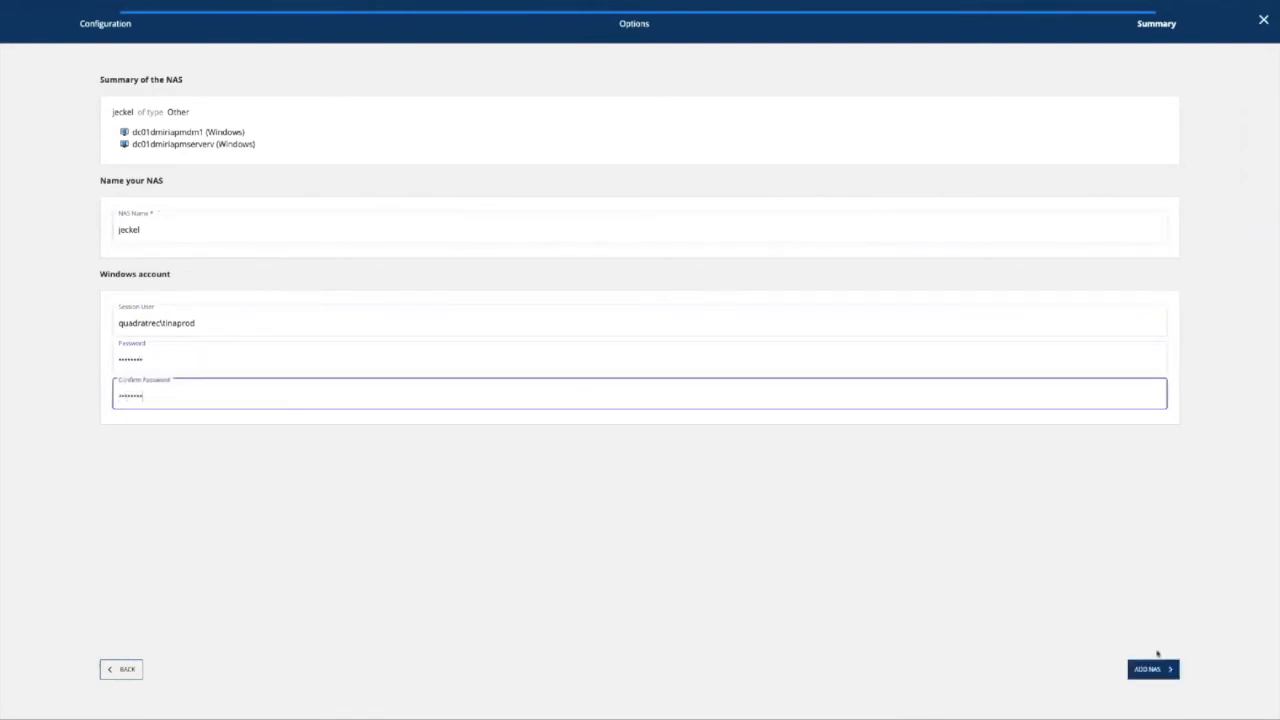
left_click(1166, 671)
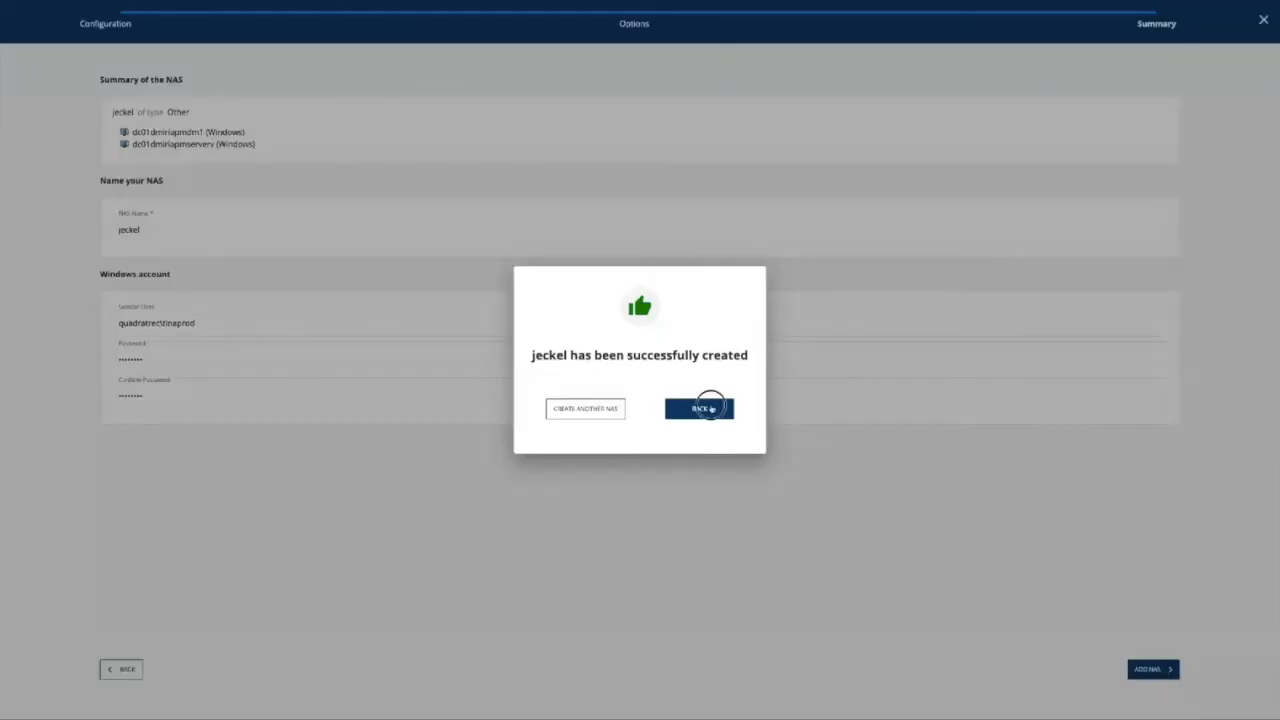
left_click(712, 408)
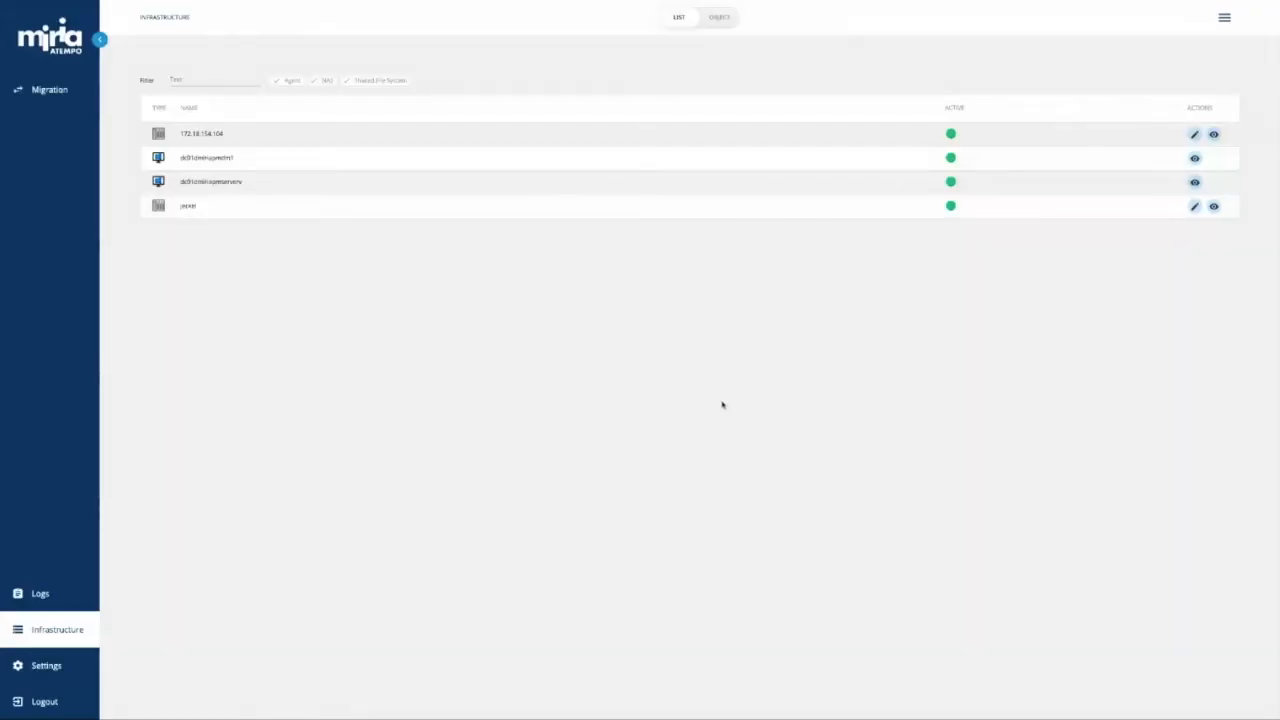
left_click(1213, 206)
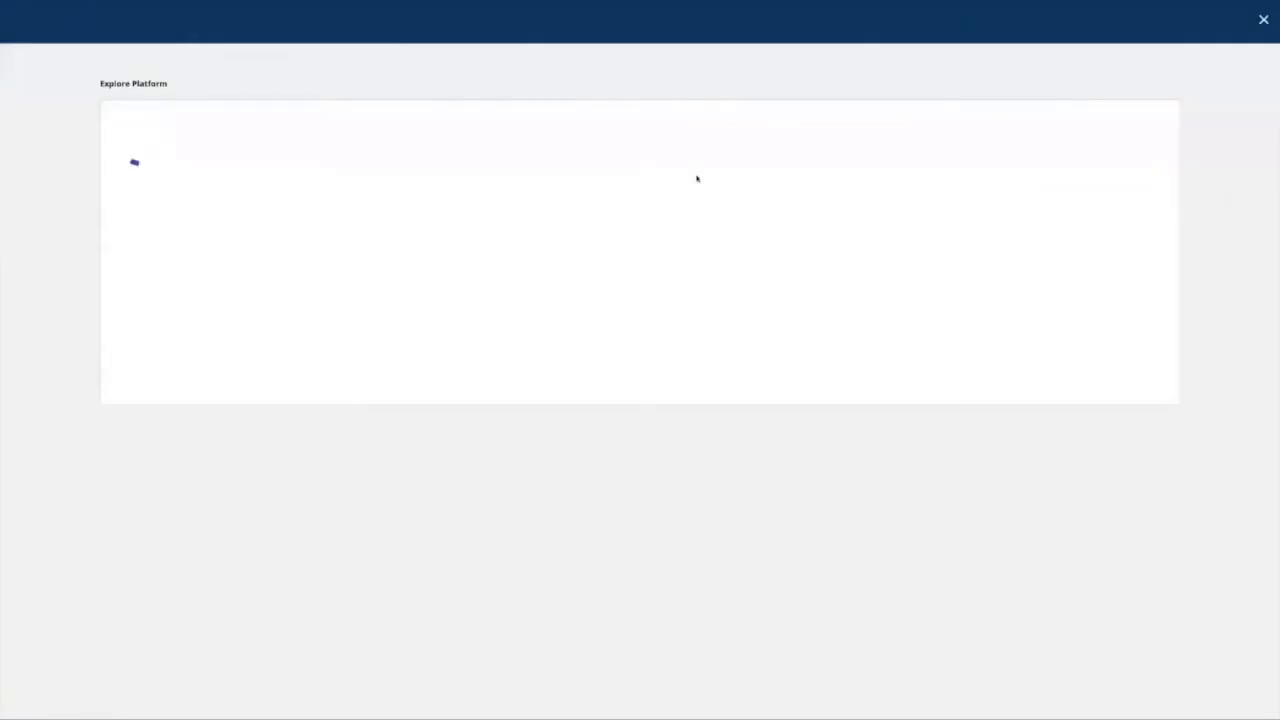
left_click(119, 122)
left_click(128, 151)
left_click(137, 184)
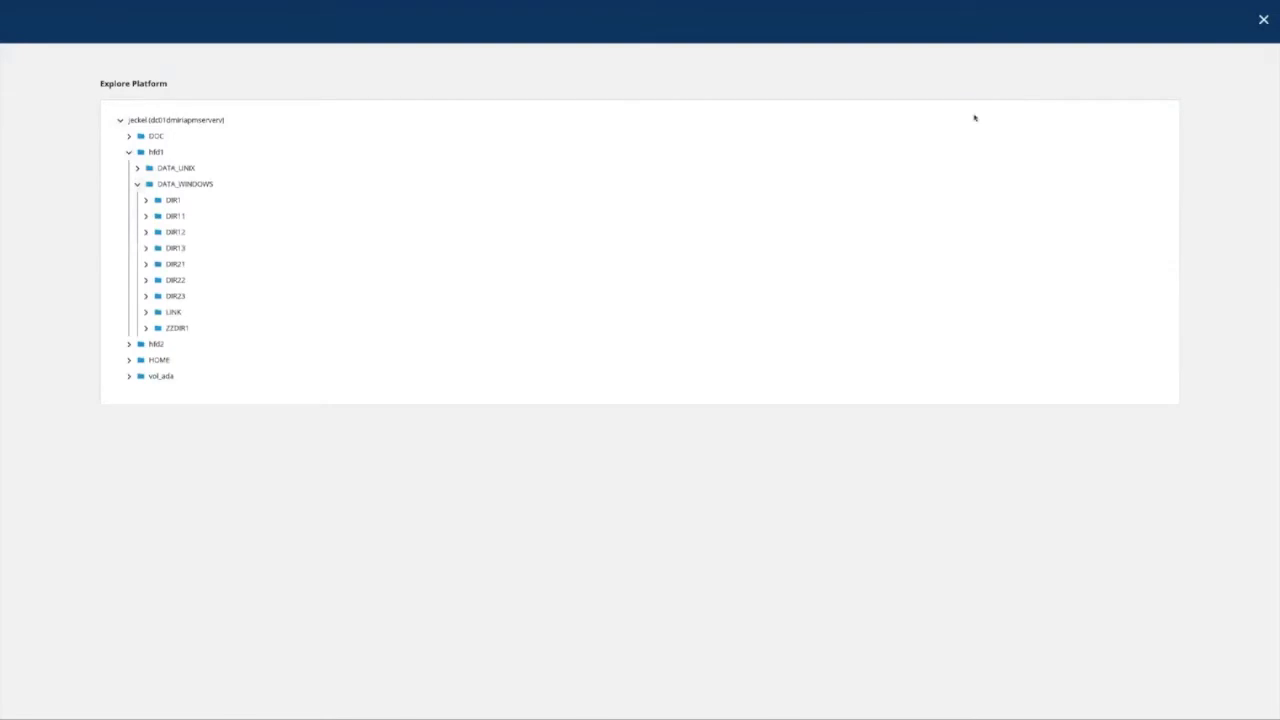
left_click(1263, 19)
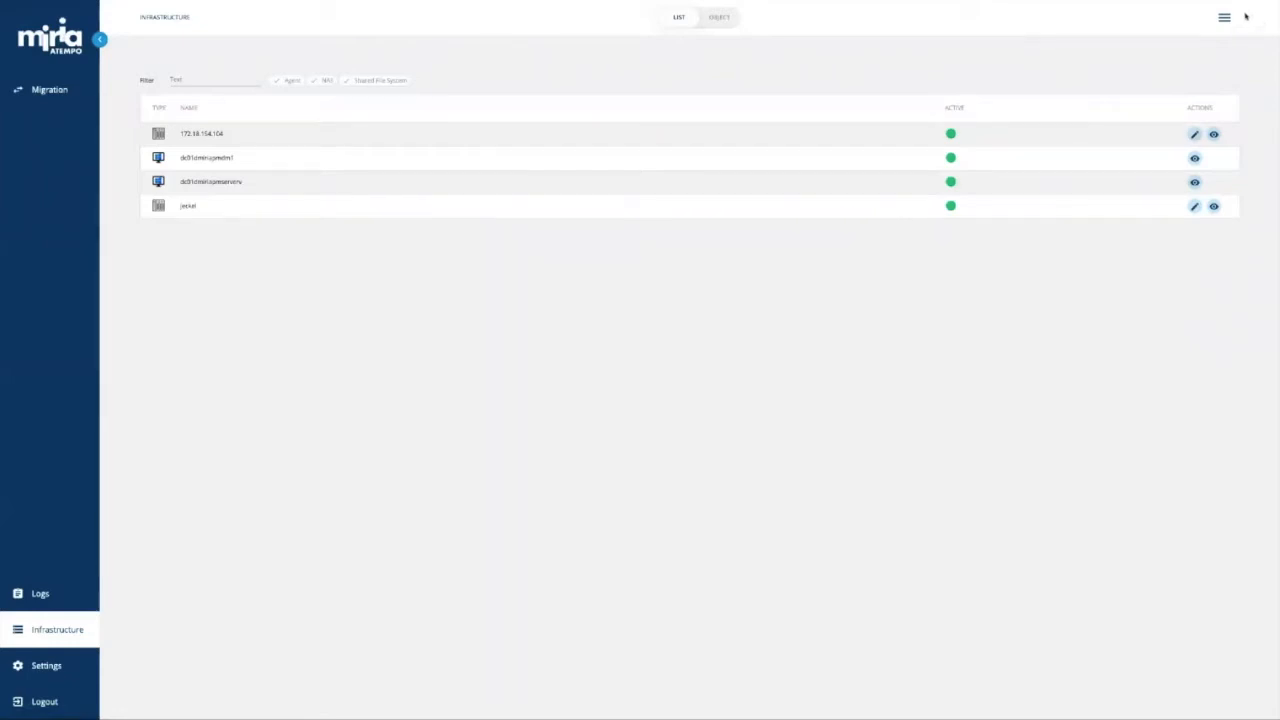
left_click(79, 92)
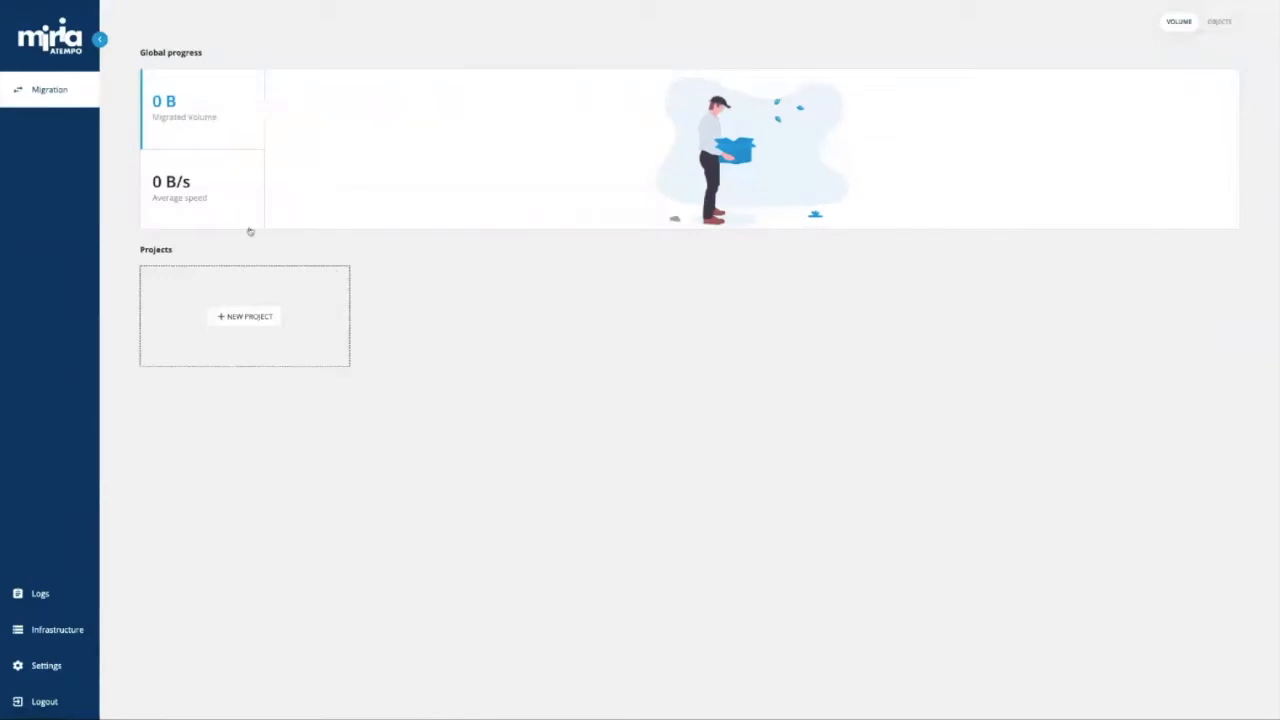
Create the Webinar migration project and return to the dashboard.
left_click(236, 318)
left_click(218, 136)
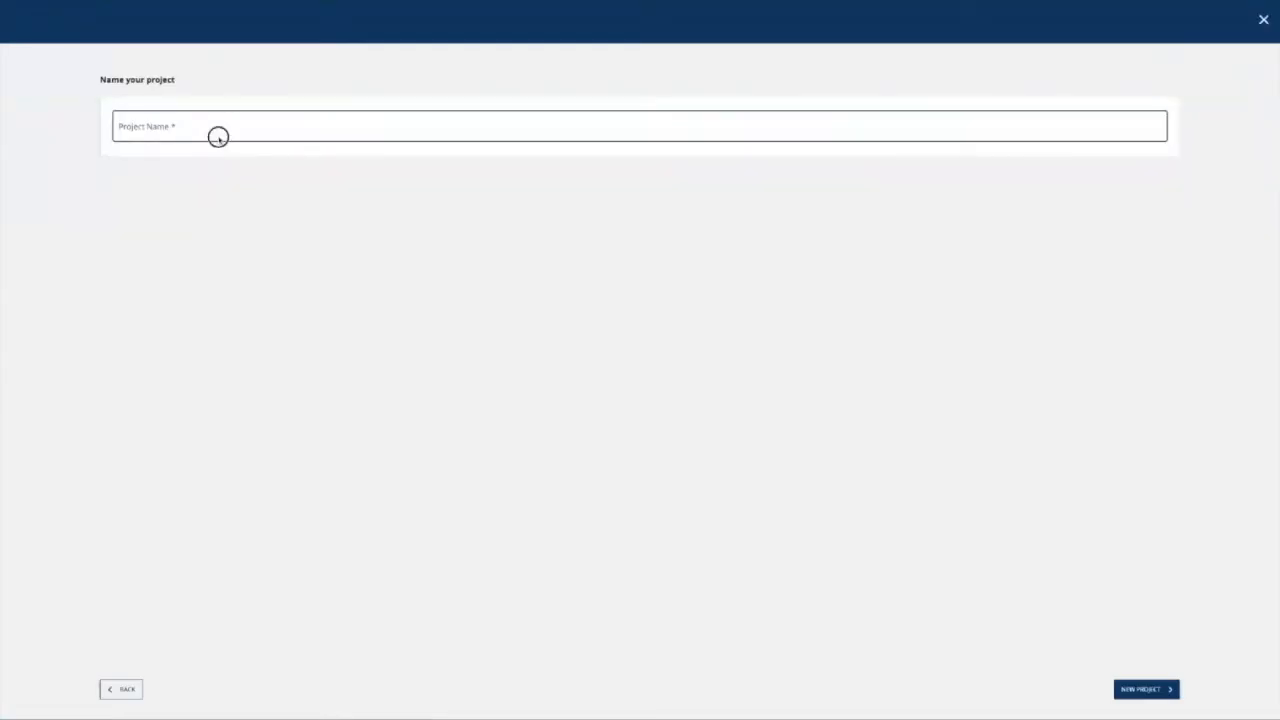
type("Webinar")
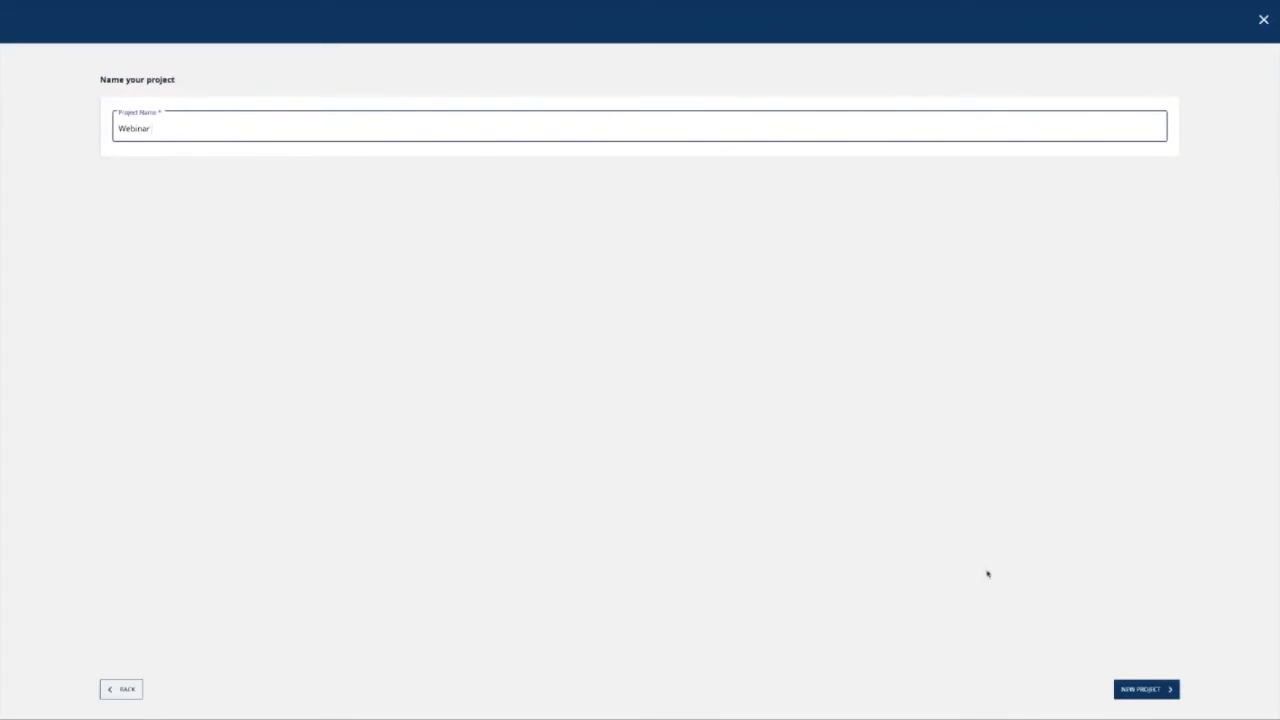
left_click(1168, 698)
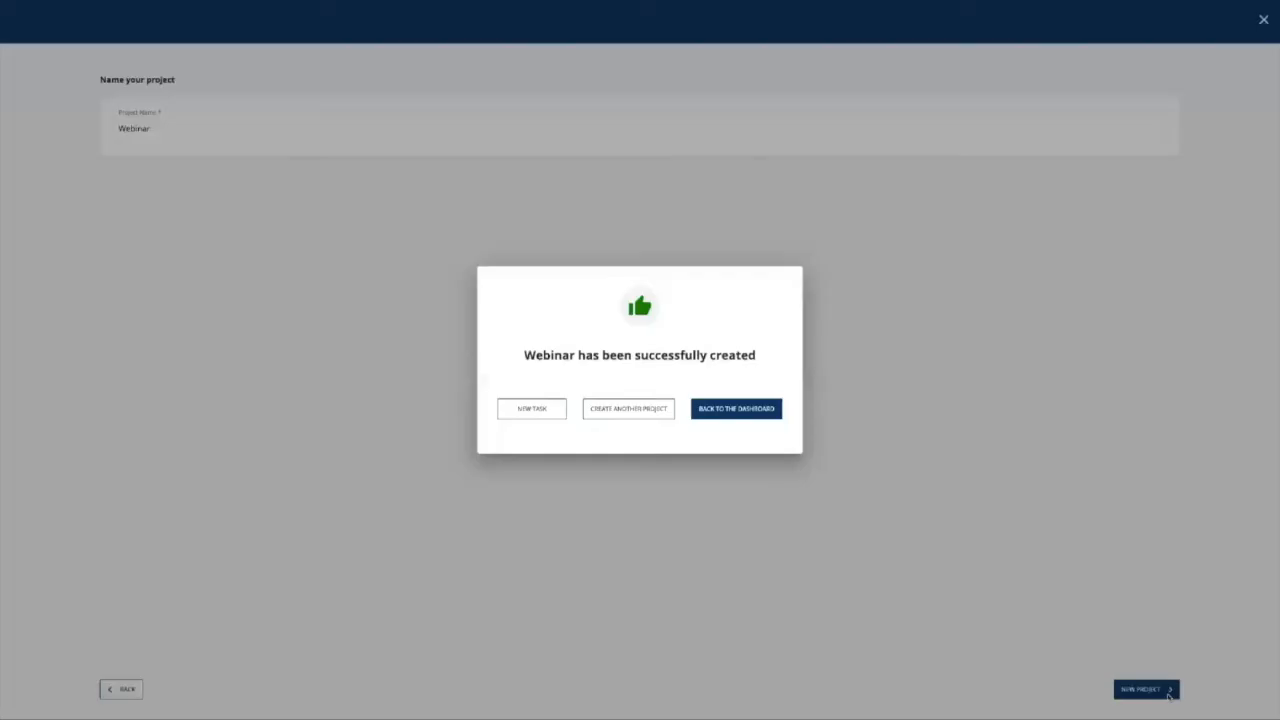
left_click(736, 408)
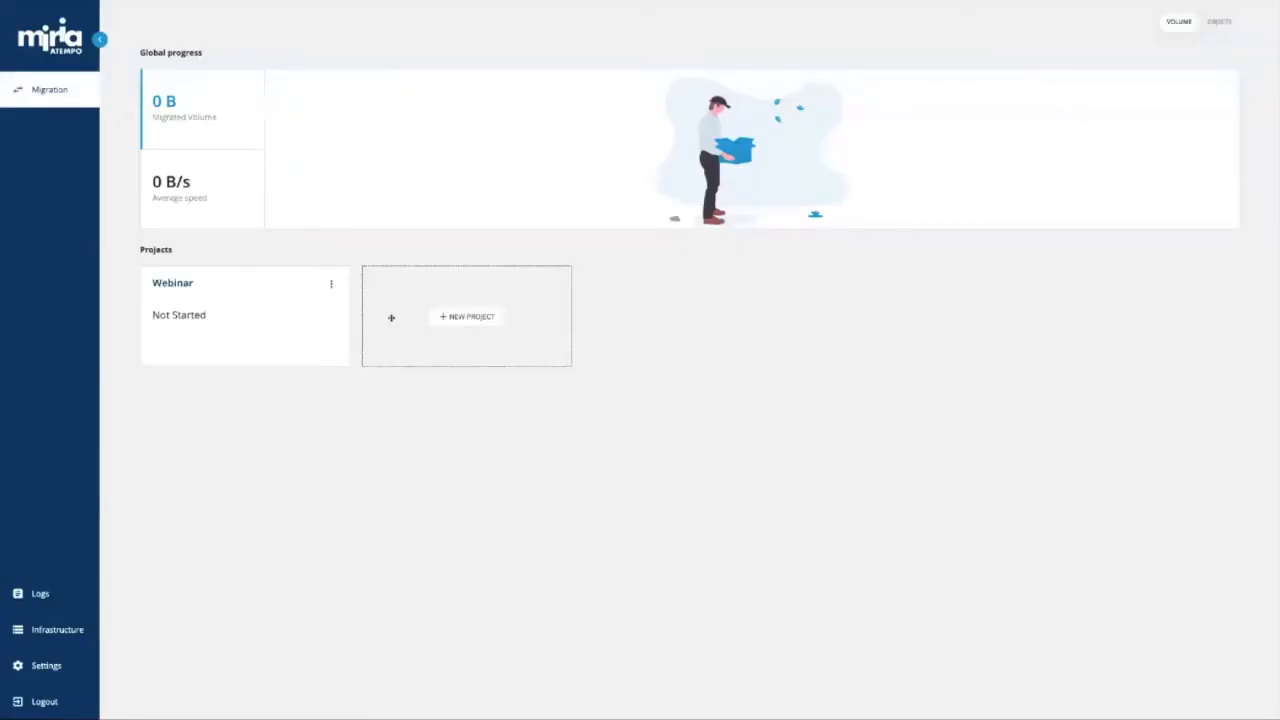
Create the Webinar2 project, then open the Webinar project's page.
left_click(474, 326)
left_click(282, 127)
type("Webinar2")
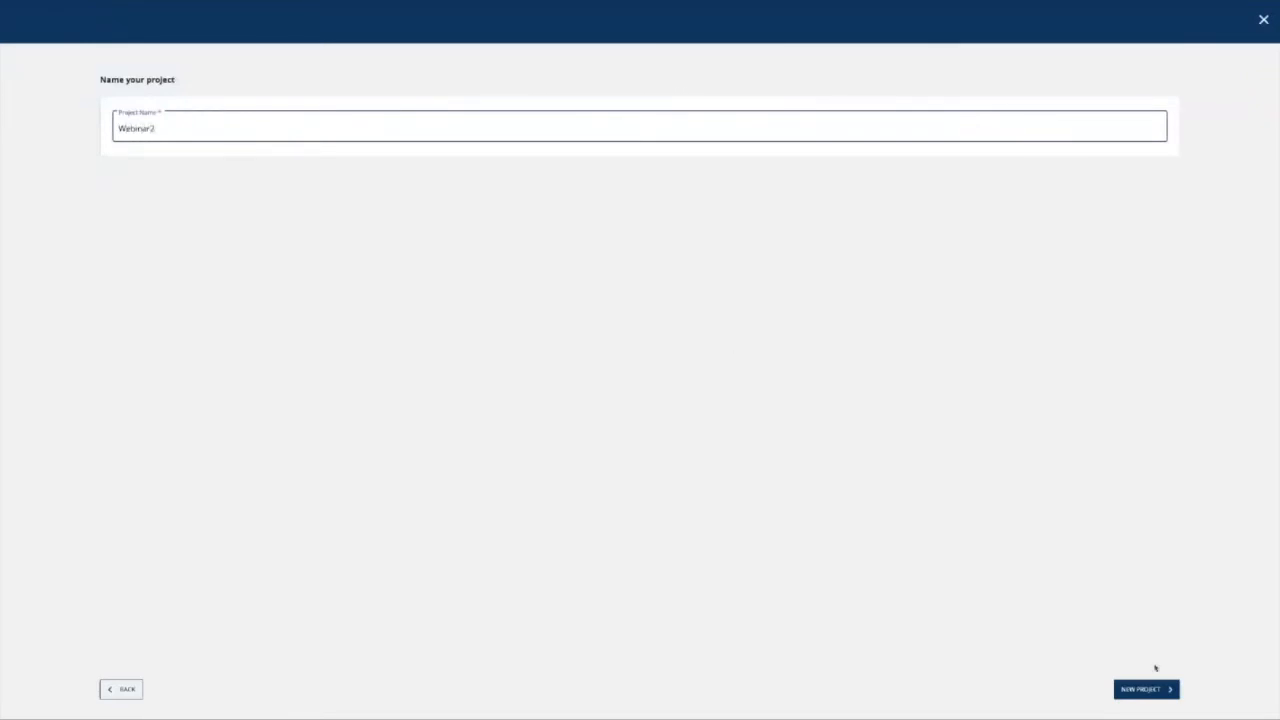
left_click(1153, 689)
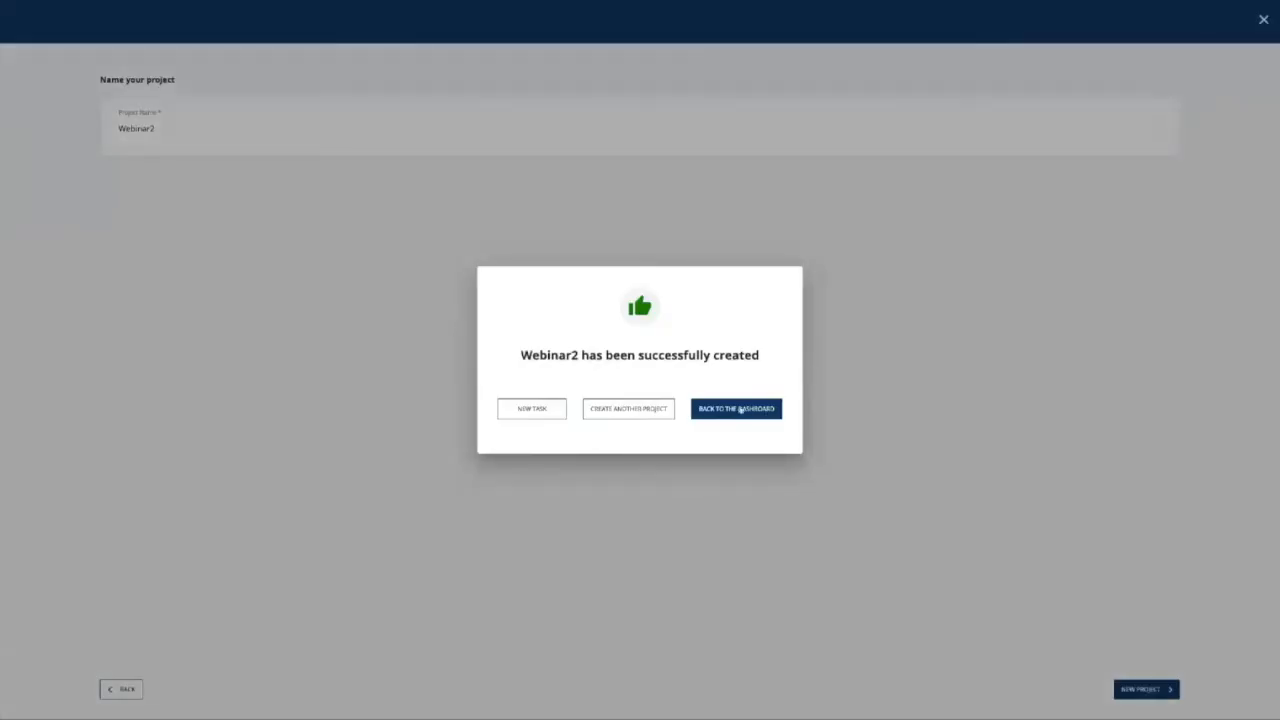
left_click(741, 411)
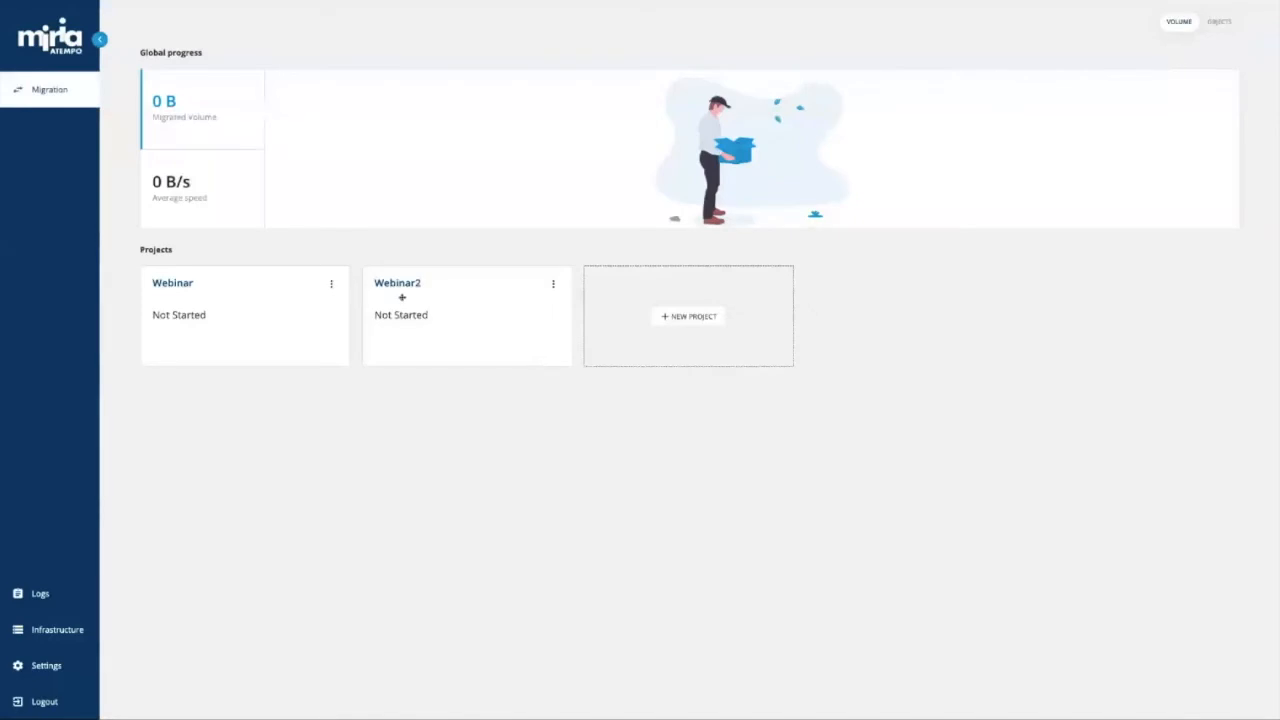
left_click(305, 294)
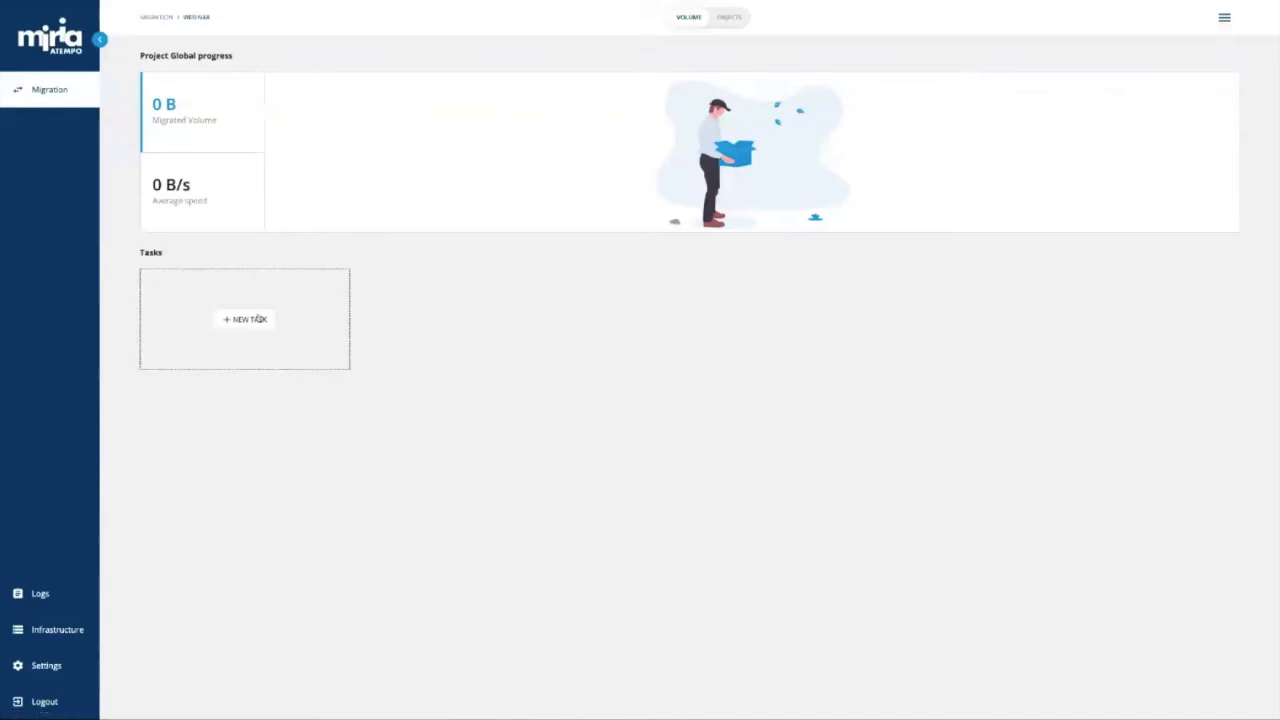
Create a Webinar task with source 172.18.154.104 and target jeckel, then continue to object selection.
left_click(258, 318)
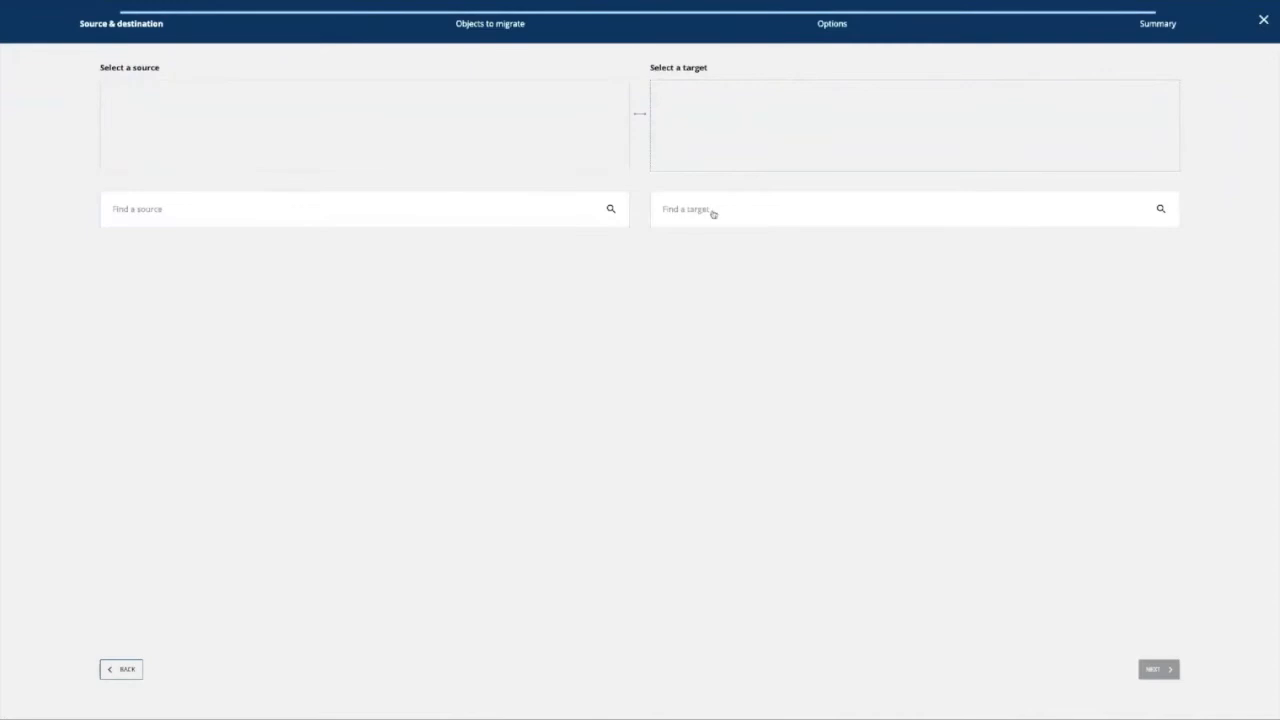
left_click(393, 209)
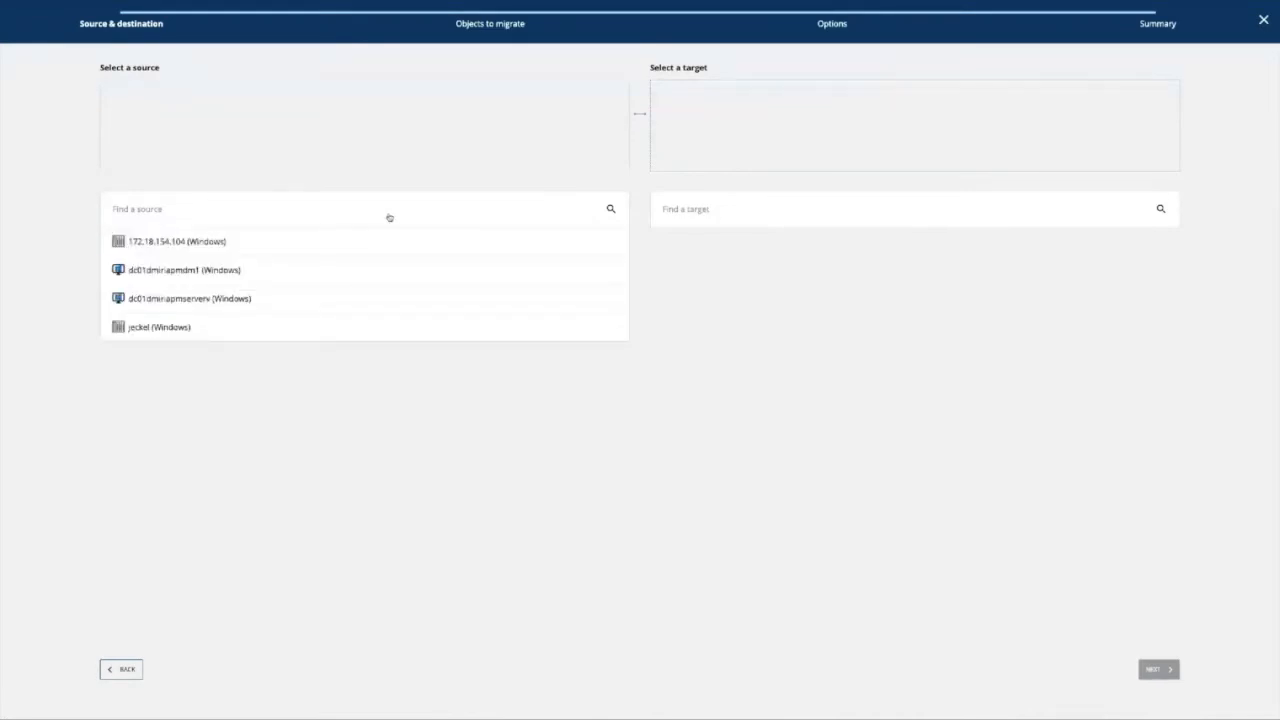
left_click(376, 241)
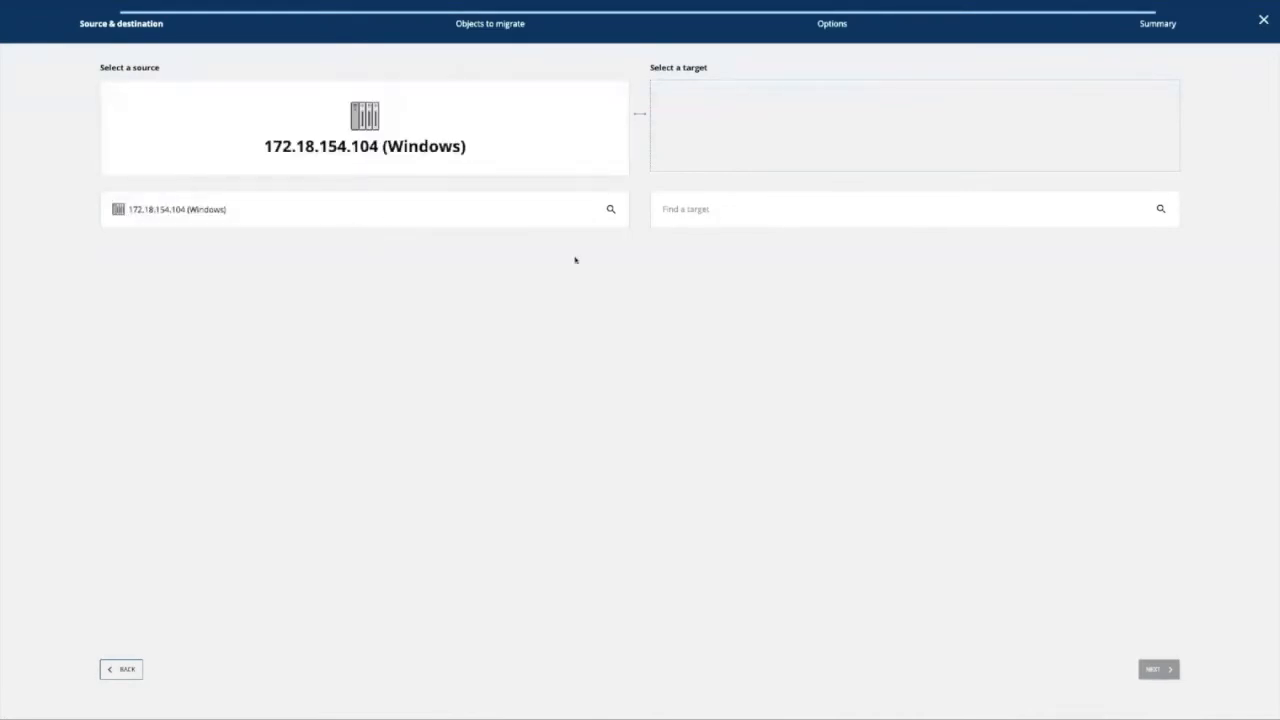
left_click(738, 219)
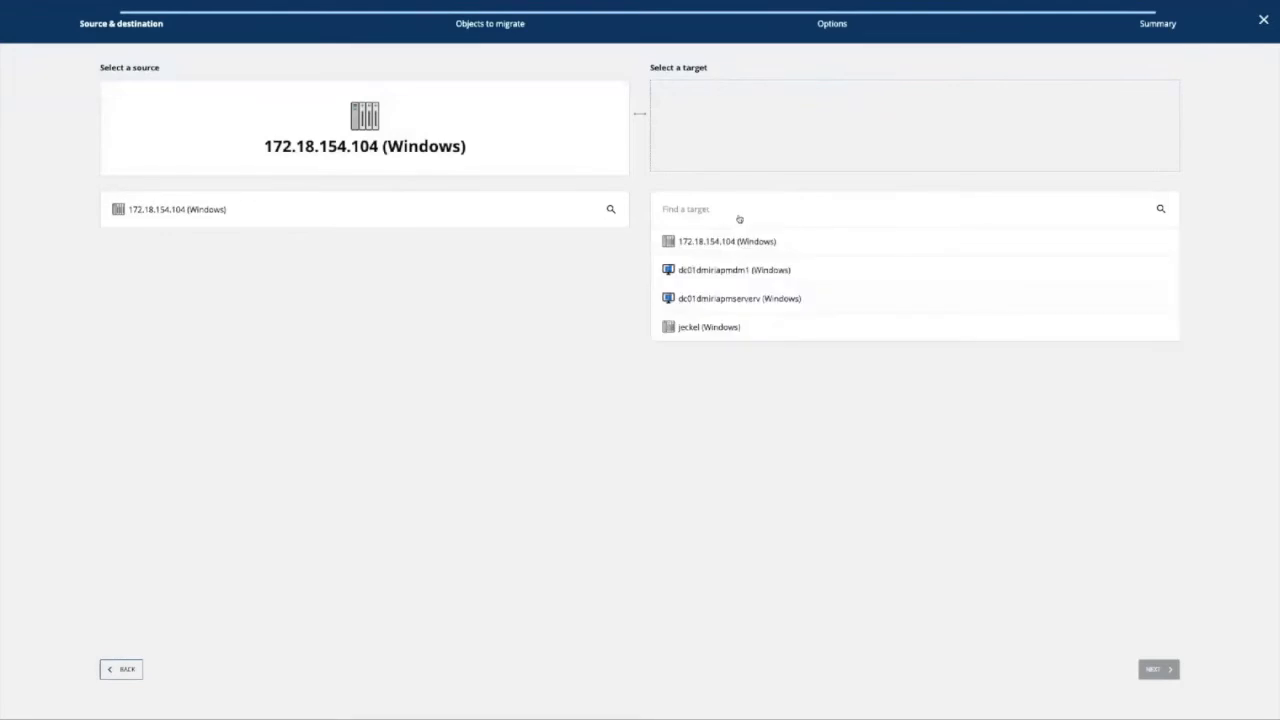
left_click(727, 329)
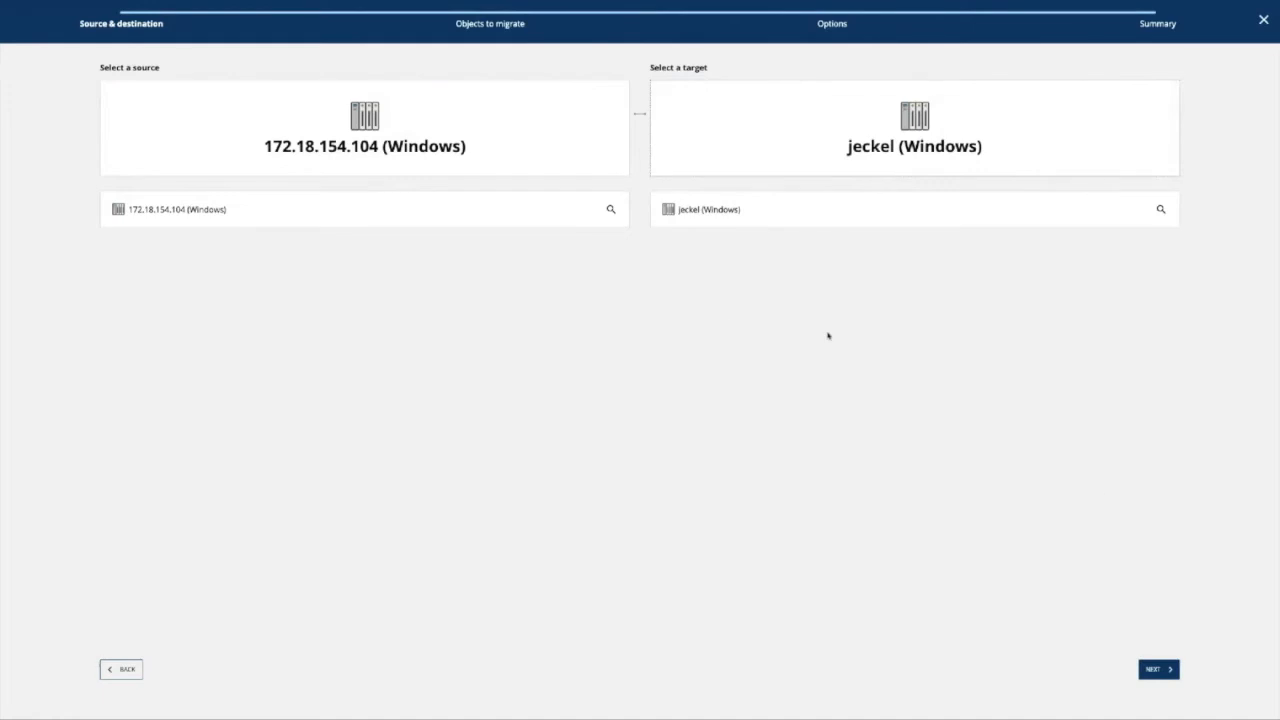
left_click(1160, 670)
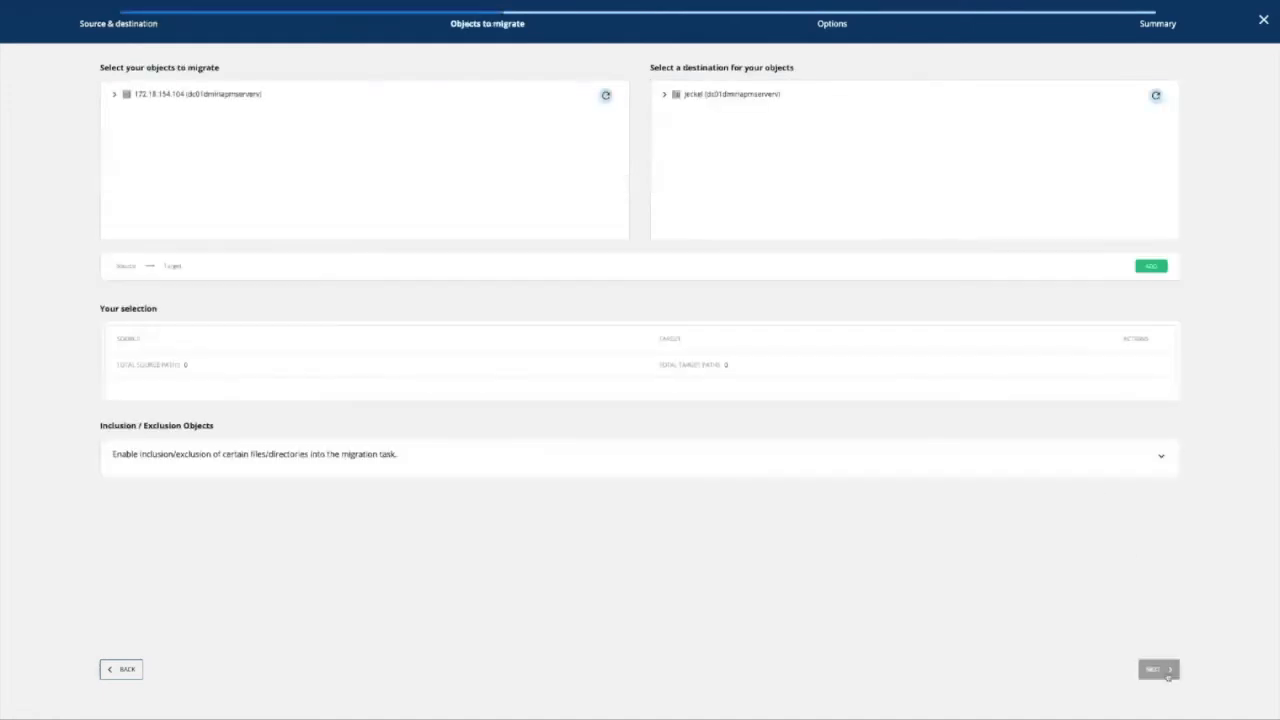
Expand the source and jeckel trees down to the vol_ada Data folder's subfolders.
left_click(114, 94)
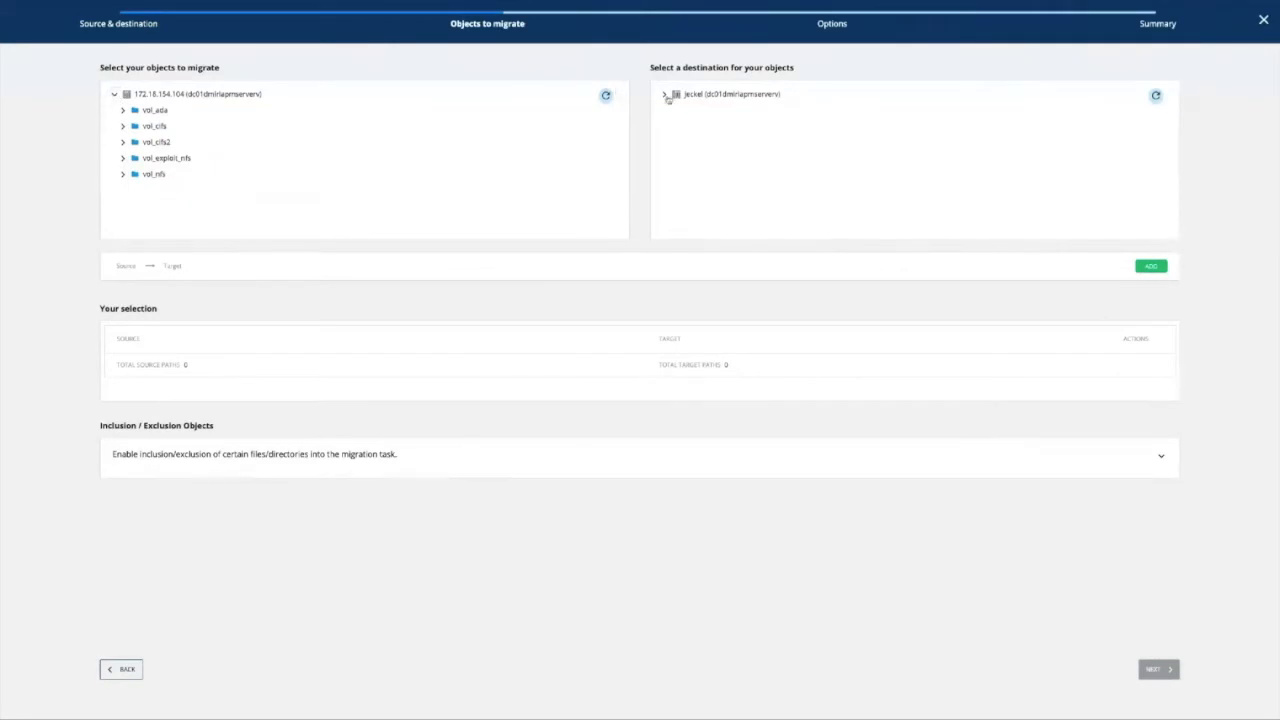
left_click(664, 94)
left_click(122, 110)
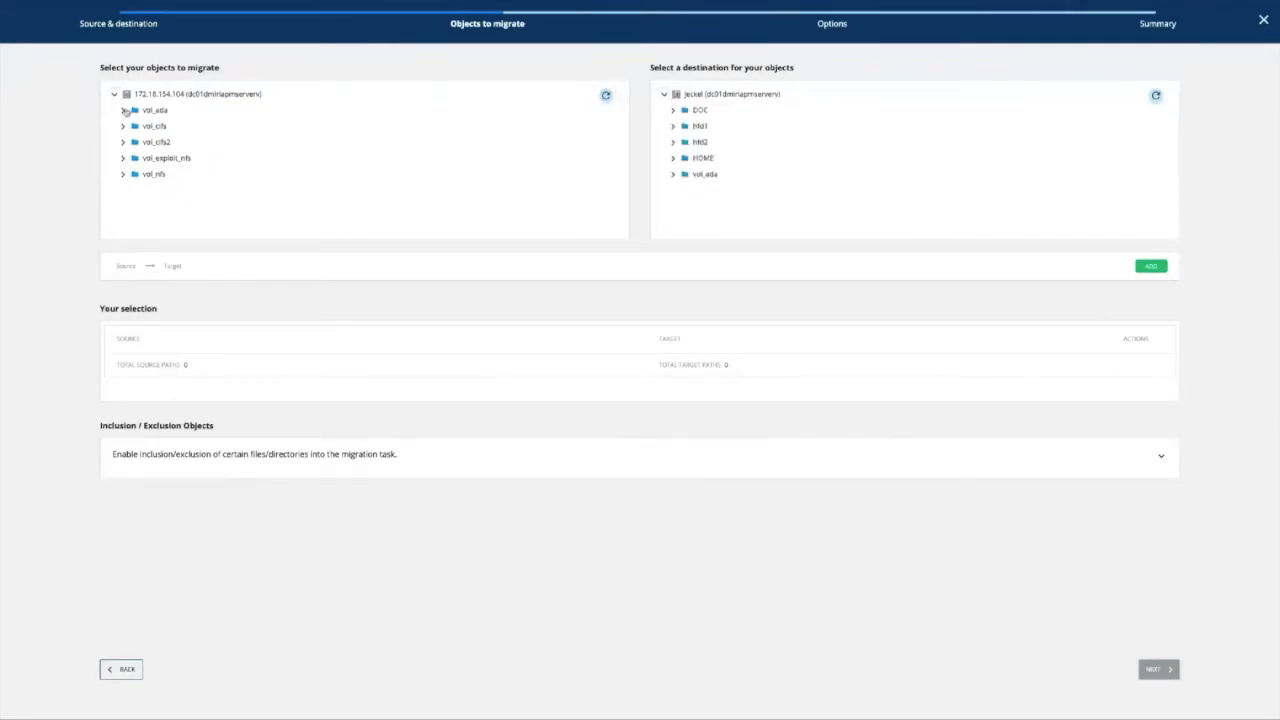
left_click(674, 175)
scroll(740, 188, "down", 2)
scroll(740, 188, "down", 3)
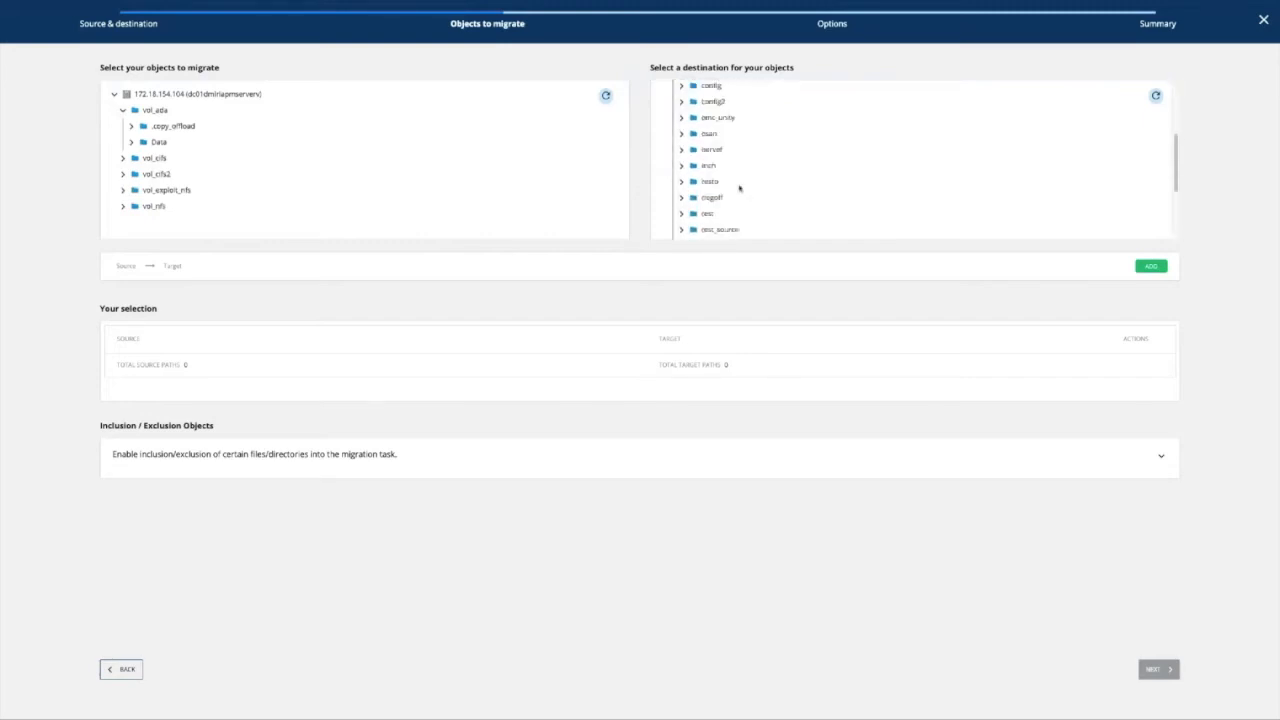
scroll(740, 188, "down", 2)
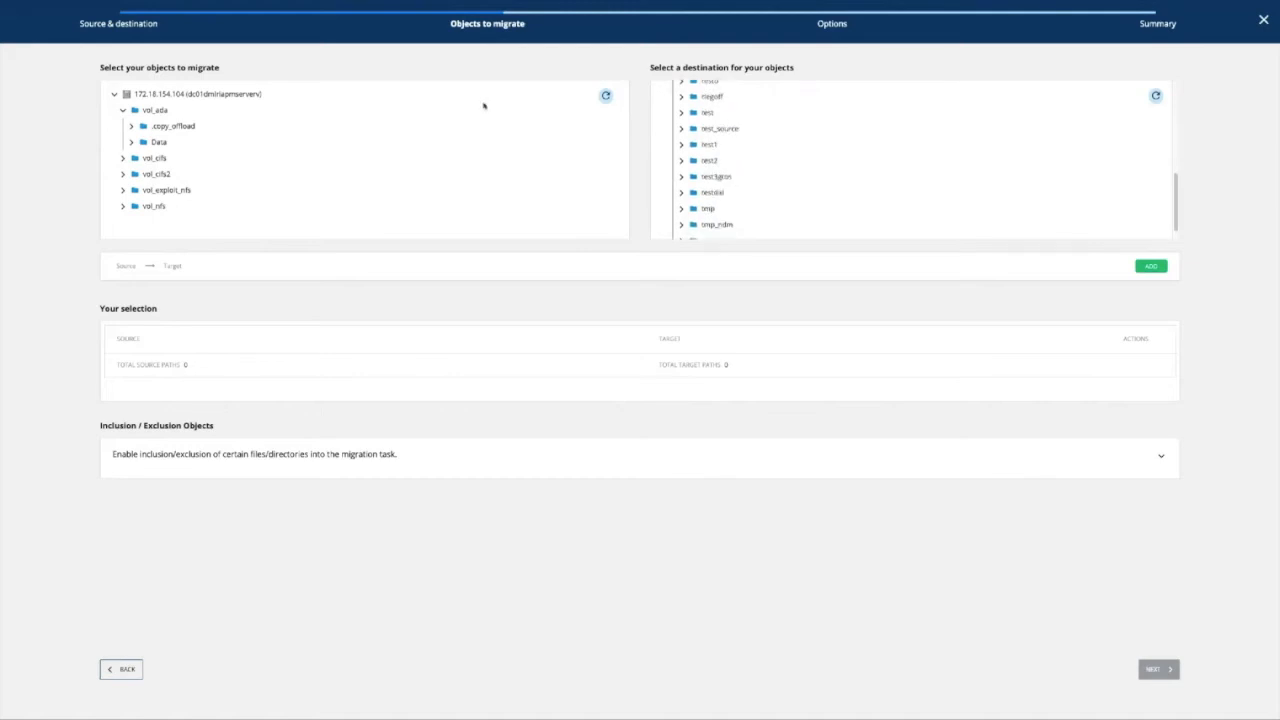
left_click(160, 143)
left_click(708, 112)
left_click(131, 142)
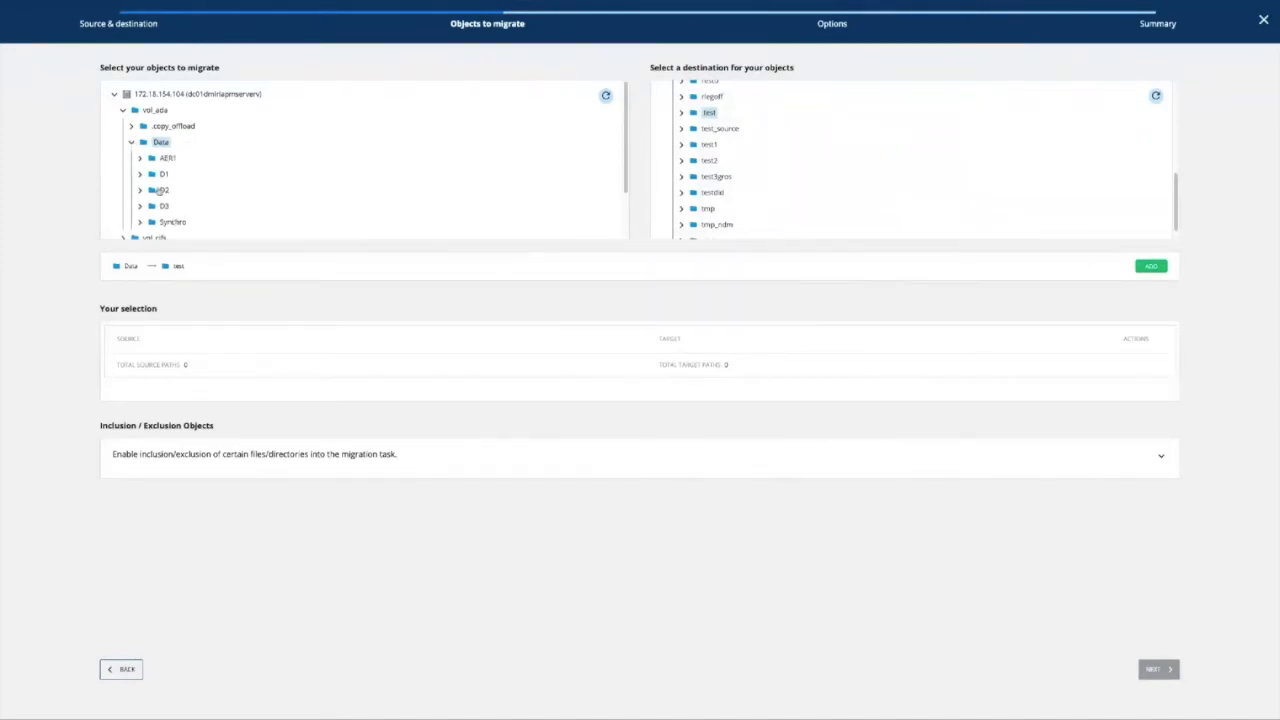
Add mappings D1 to test1, D2 to test2 and D3 to test3gros.
left_click(165, 174)
left_click(711, 145)
left_click(1151, 266)
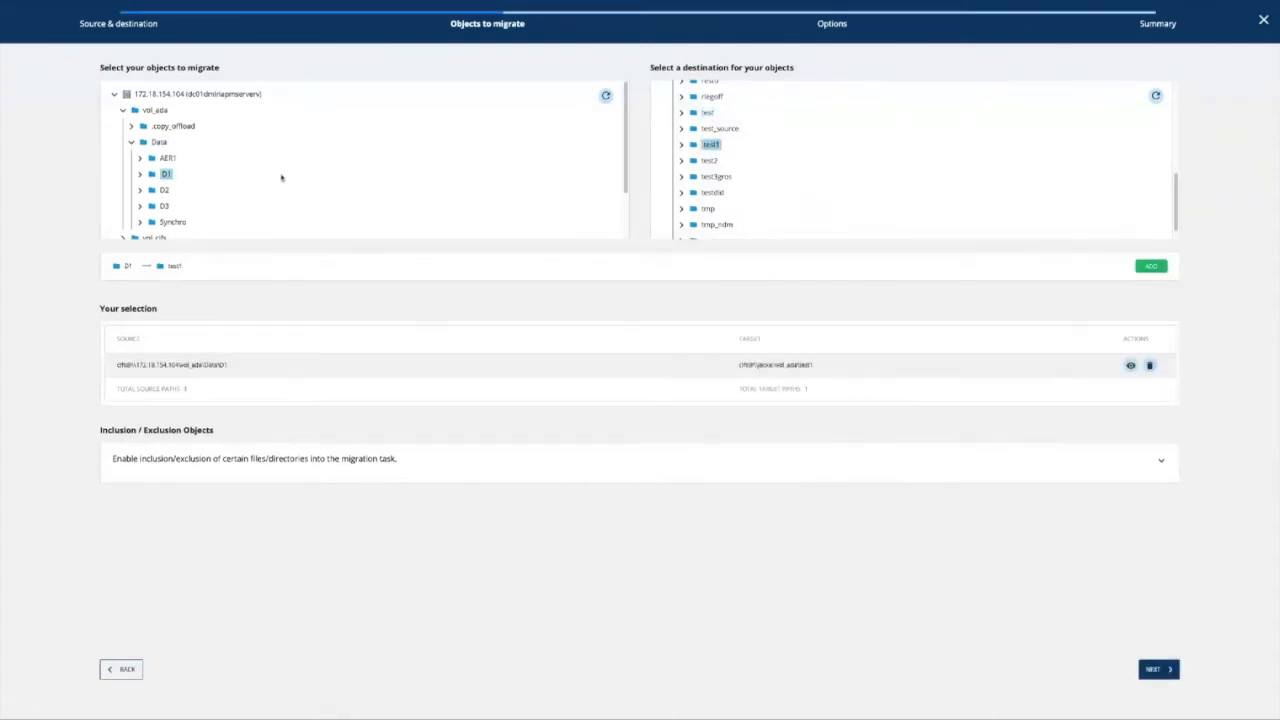
left_click(166, 190)
left_click(711, 160)
left_click(1151, 266)
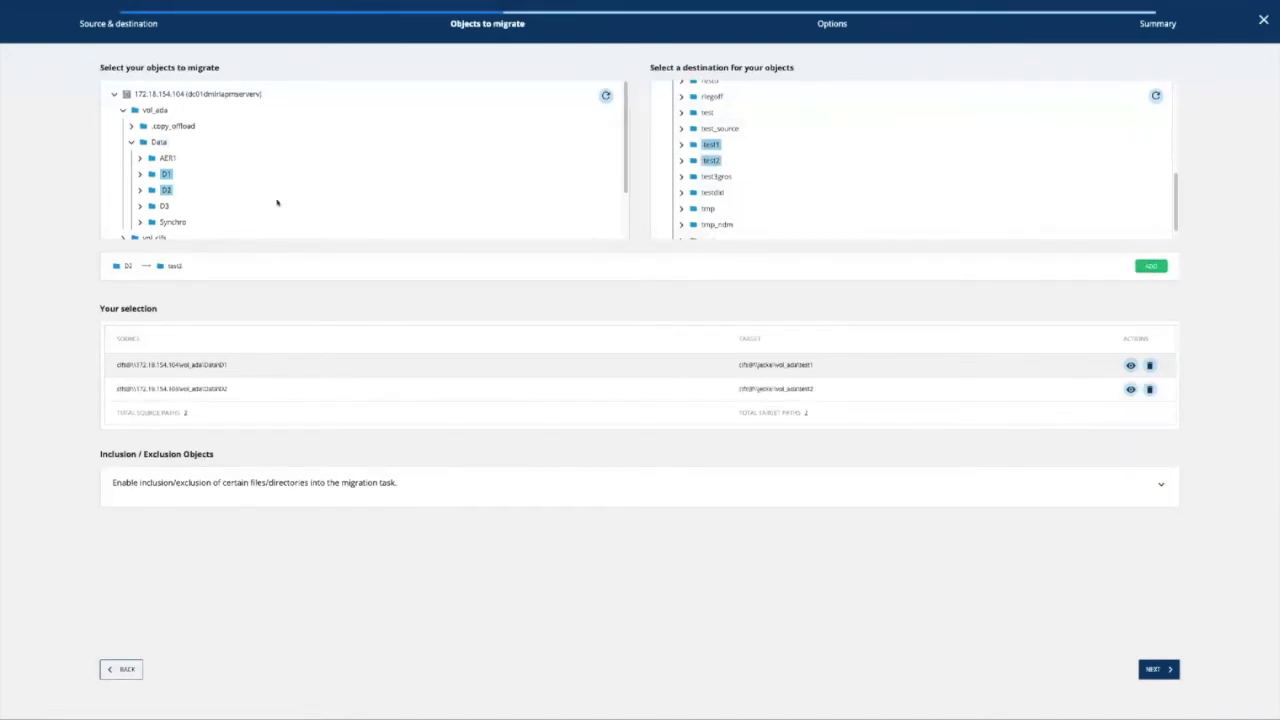
left_click(165, 206)
left_click(708, 176)
left_click(1142, 274)
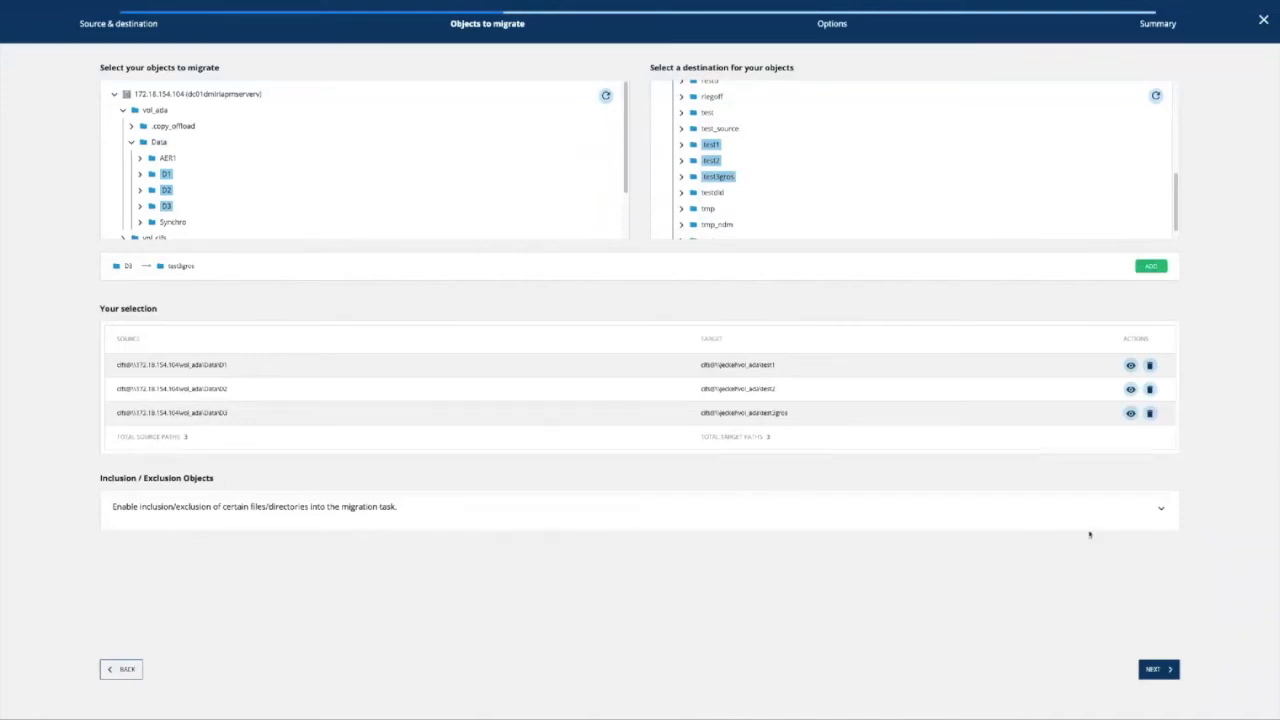
left_click(1160, 510)
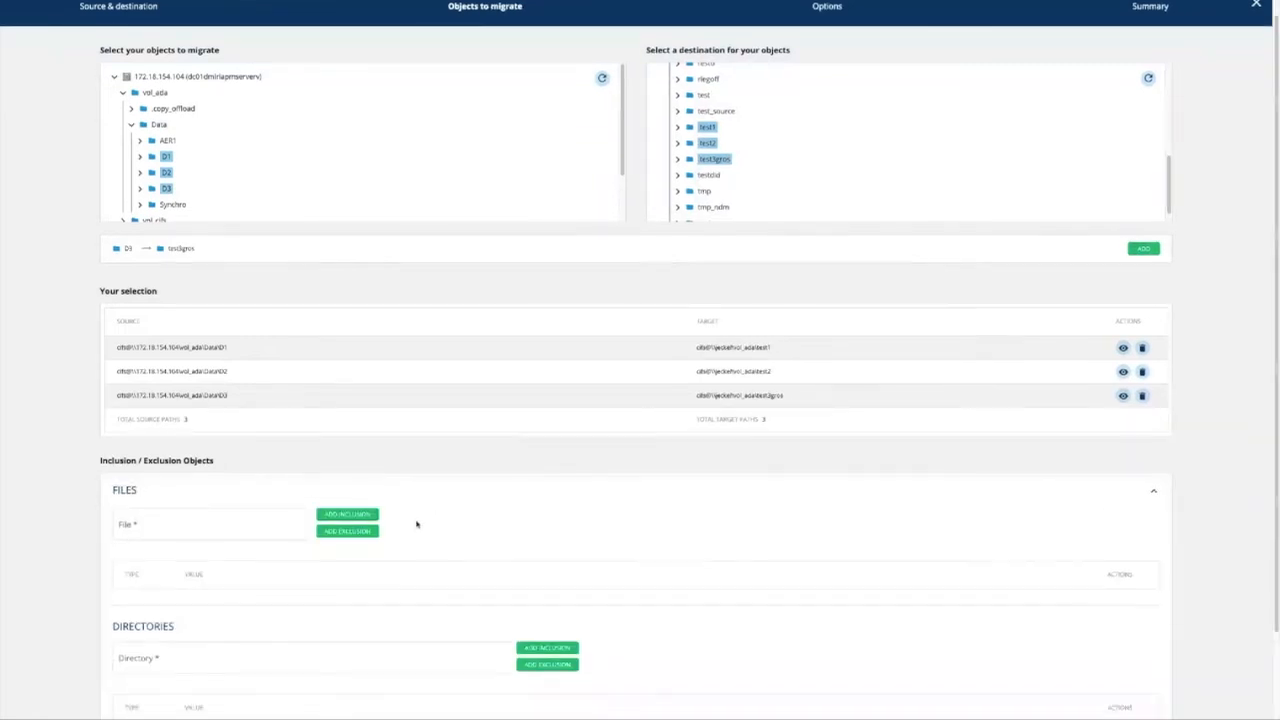
Leave the File and Directory filters blank, collapse Inclusion/Exclusion, and continue to Options.
scroll(417, 523, "down", 2)
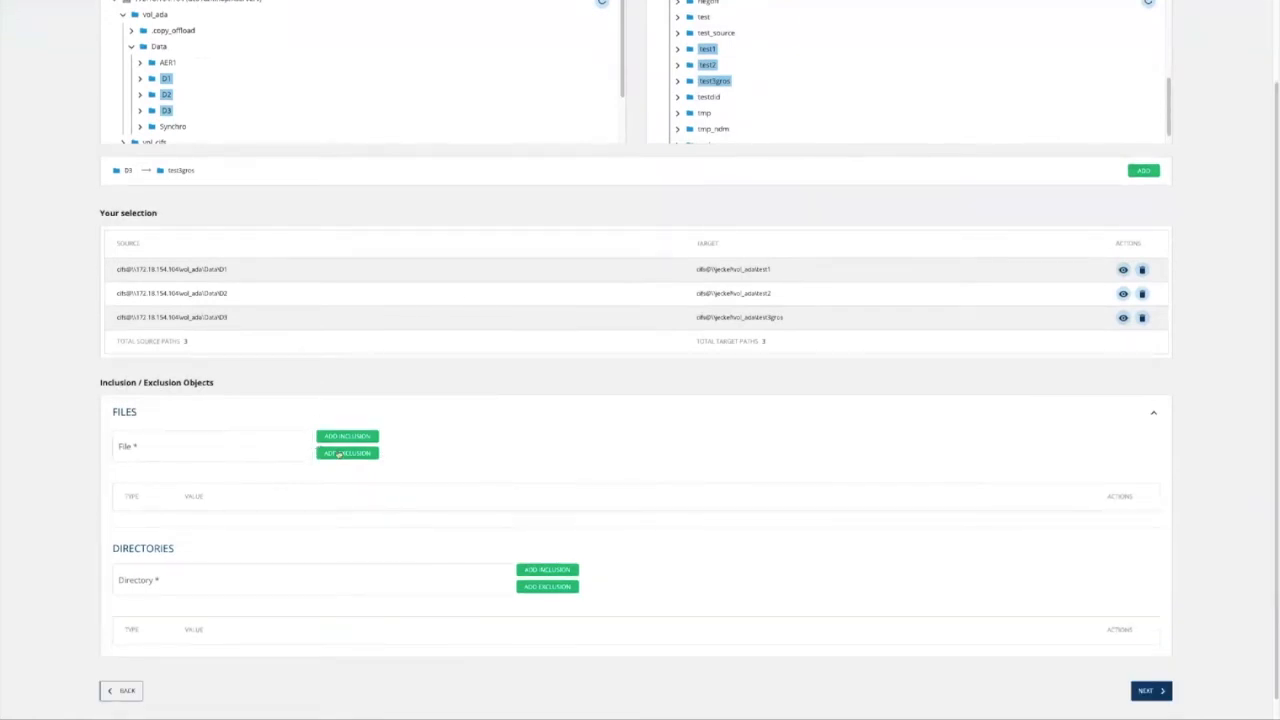
left_click(205, 442)
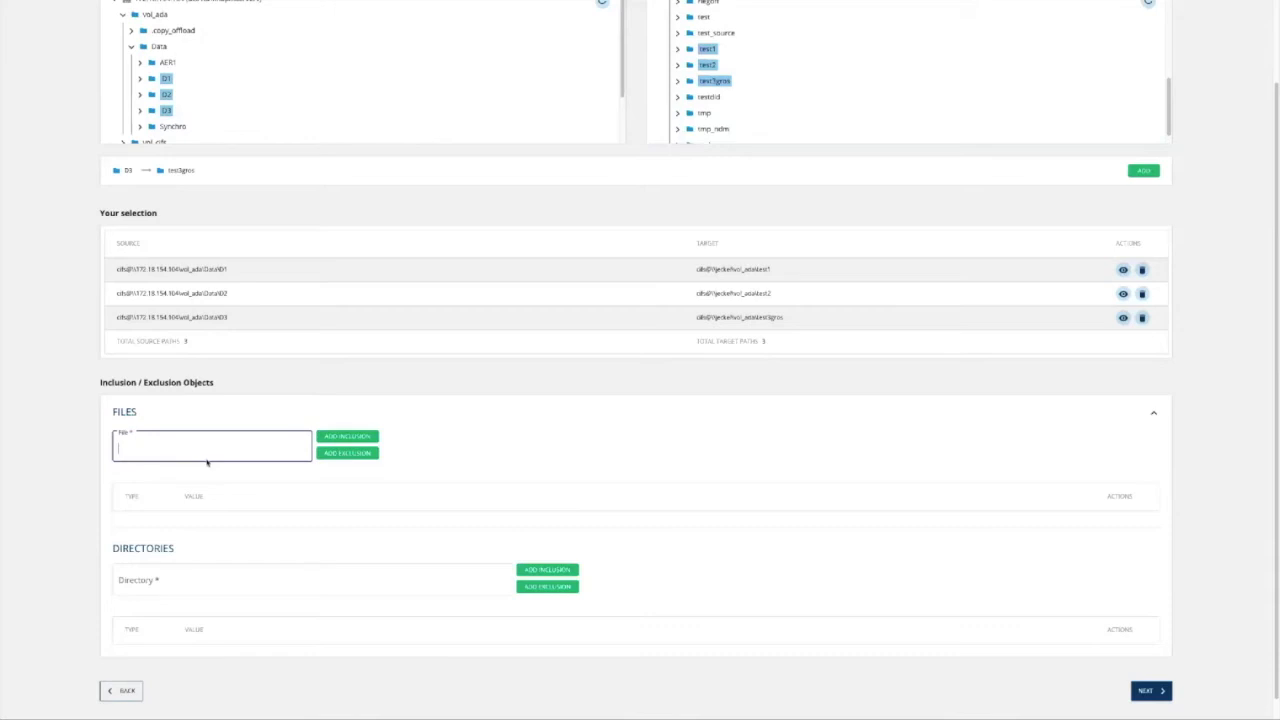
left_click(240, 578)
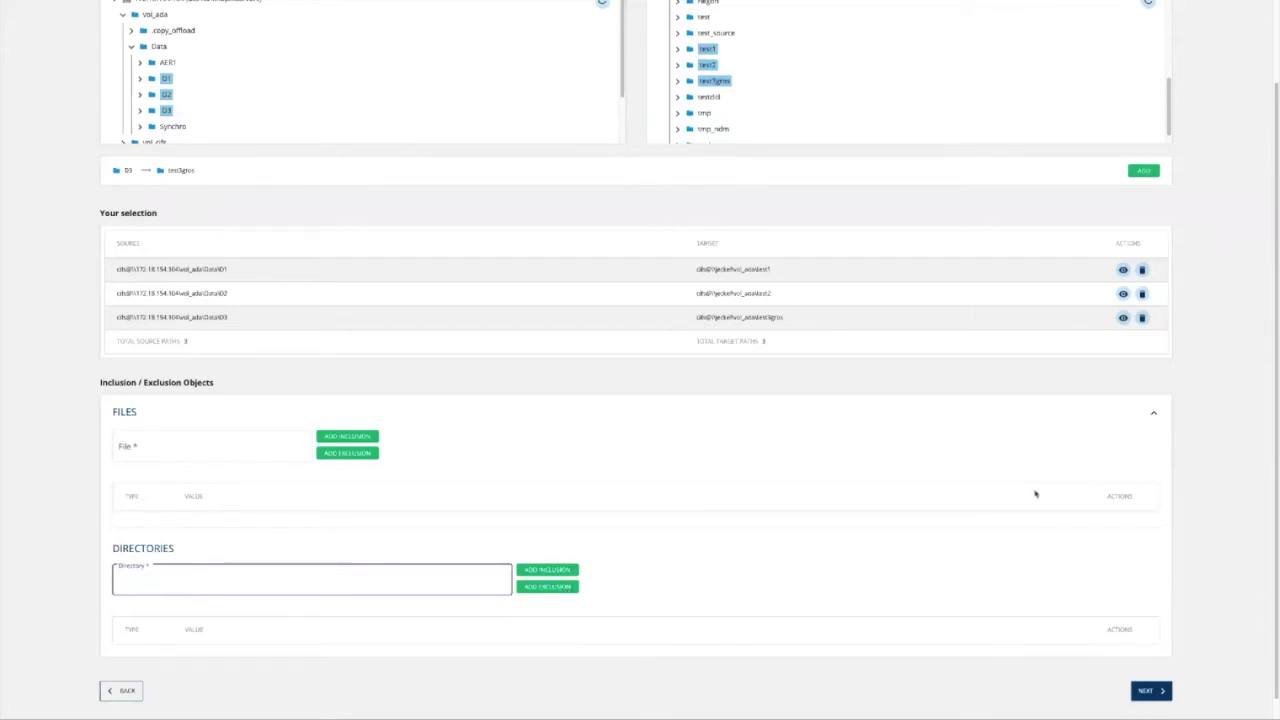
left_click(1154, 413)
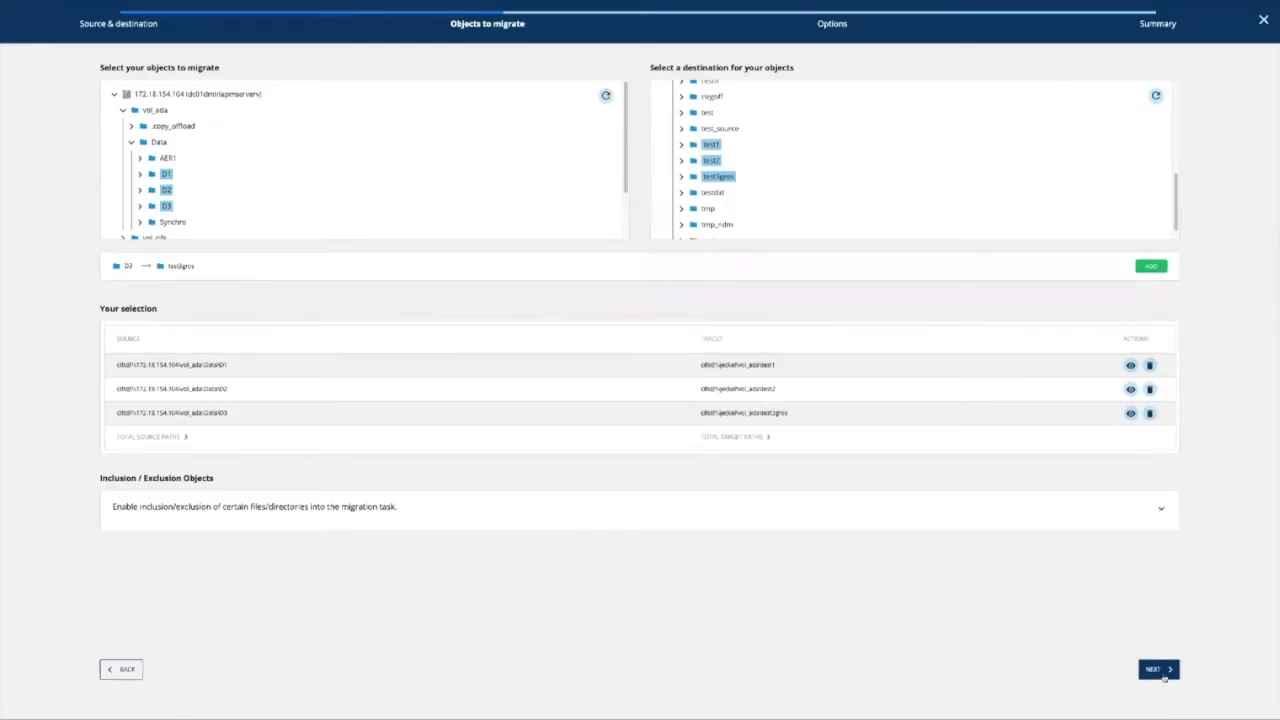
left_click(1160, 670)
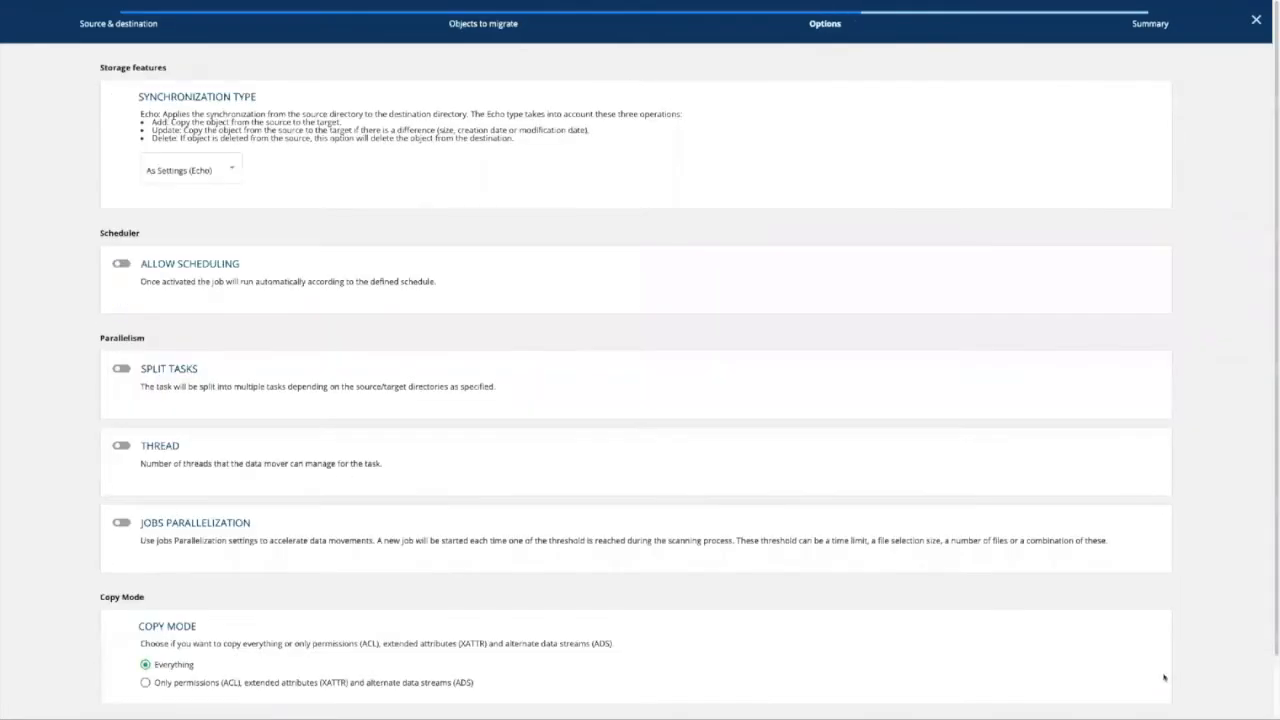
left_click(209, 172)
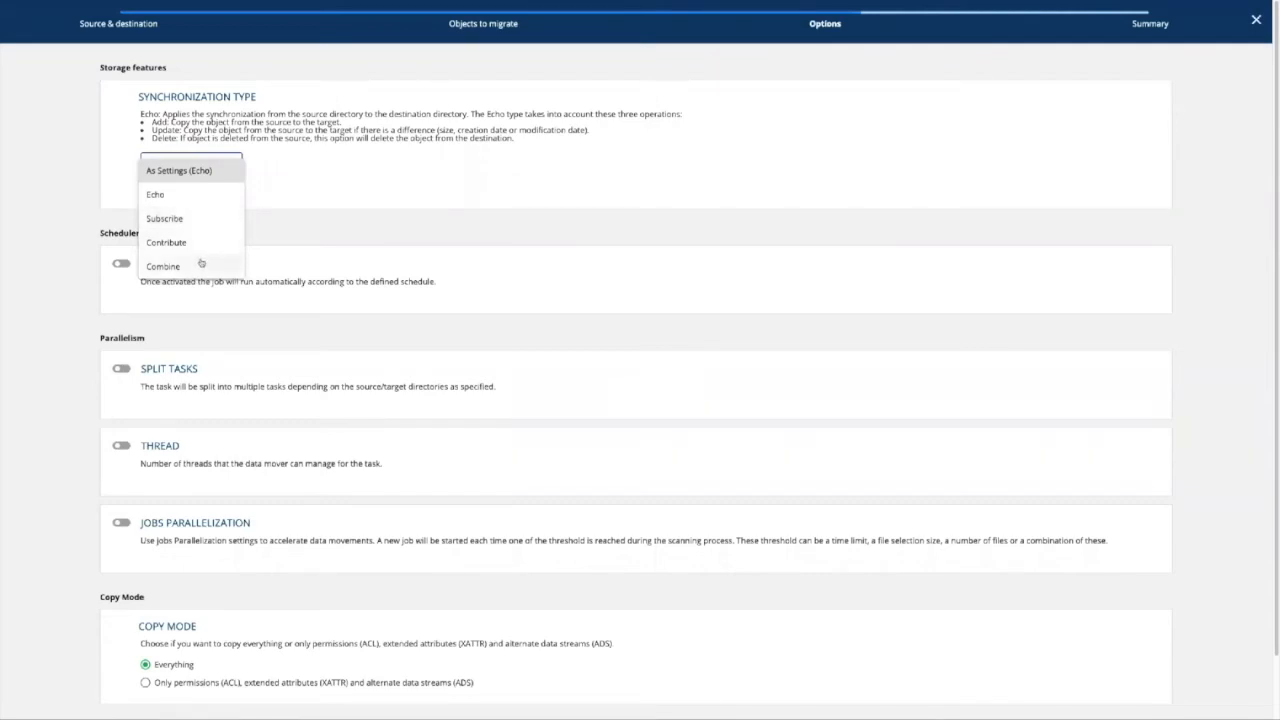
left_click(199, 171)
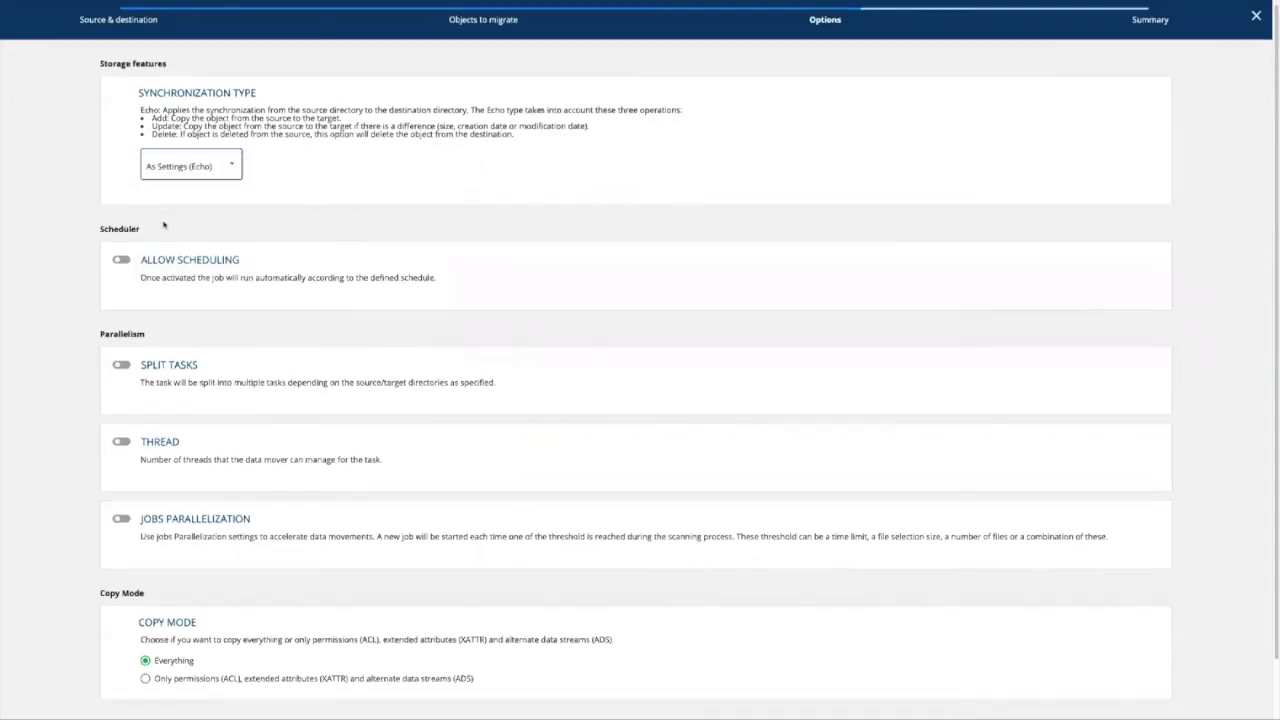
scroll(163, 224, "down", 2)
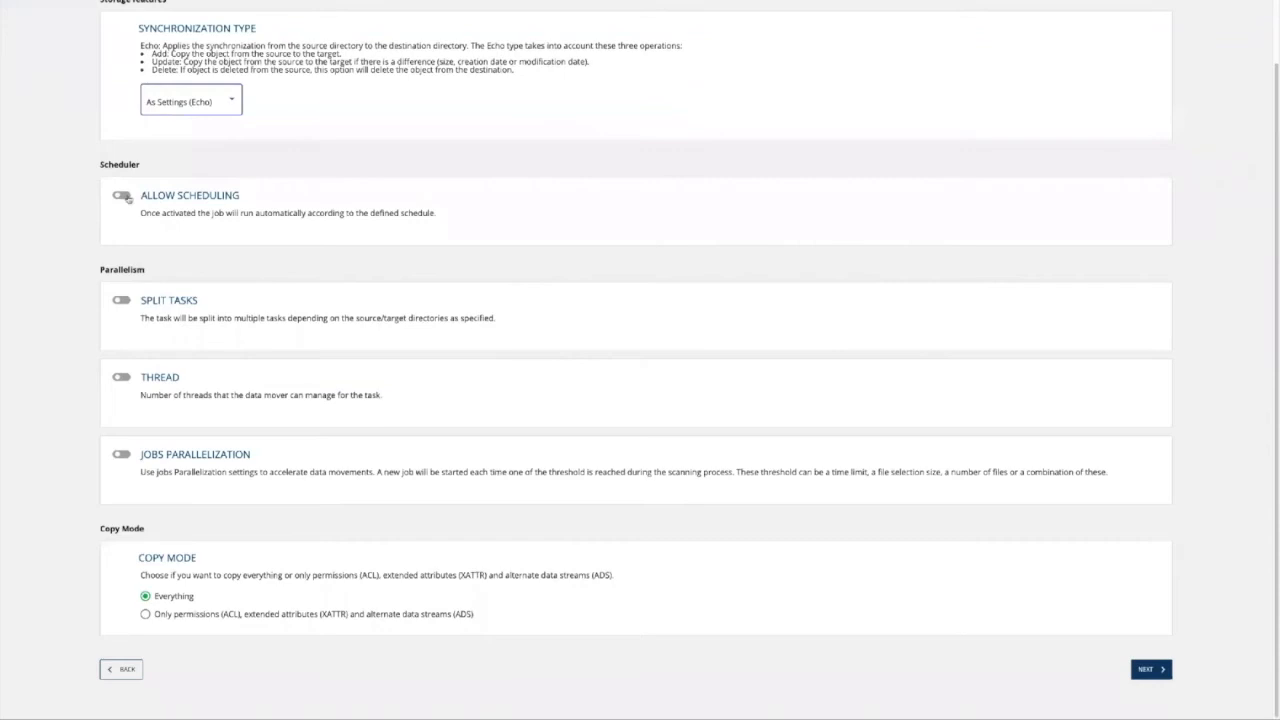
Enable scheduling Monday through Friday at hour 18, removing the default hour 1.
left_click(122, 196)
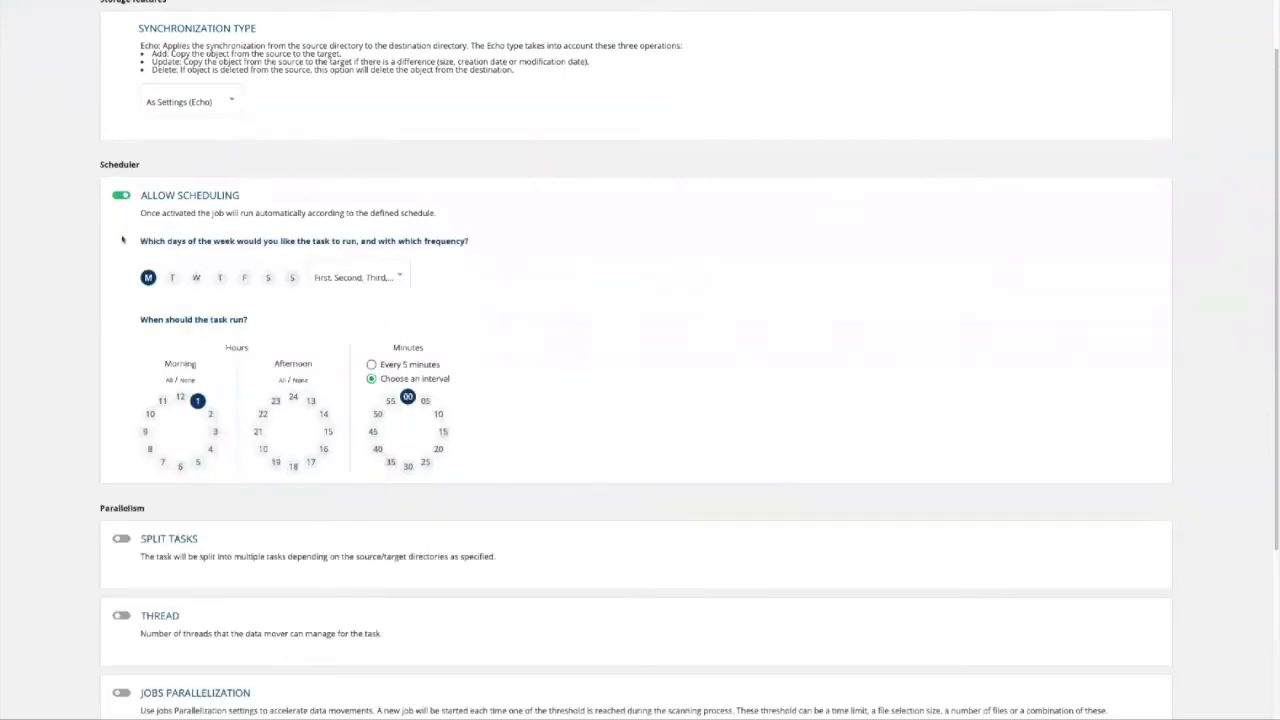
left_click(170, 279)
left_click(196, 278)
left_click(218, 278)
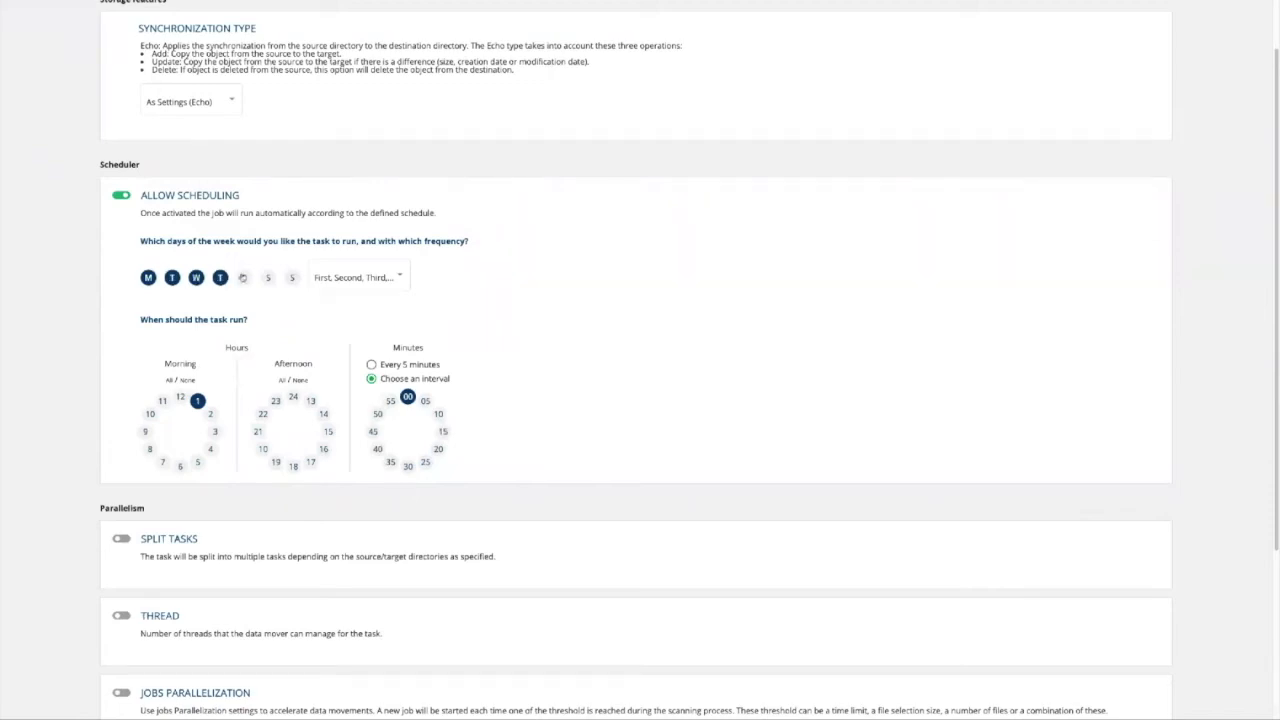
left_click(243, 278)
left_click(289, 463)
left_click(197, 400)
Switch on the Thread setting for the task.
scroll(462, 419, "down", 1)
scroll(462, 419, "down", 3)
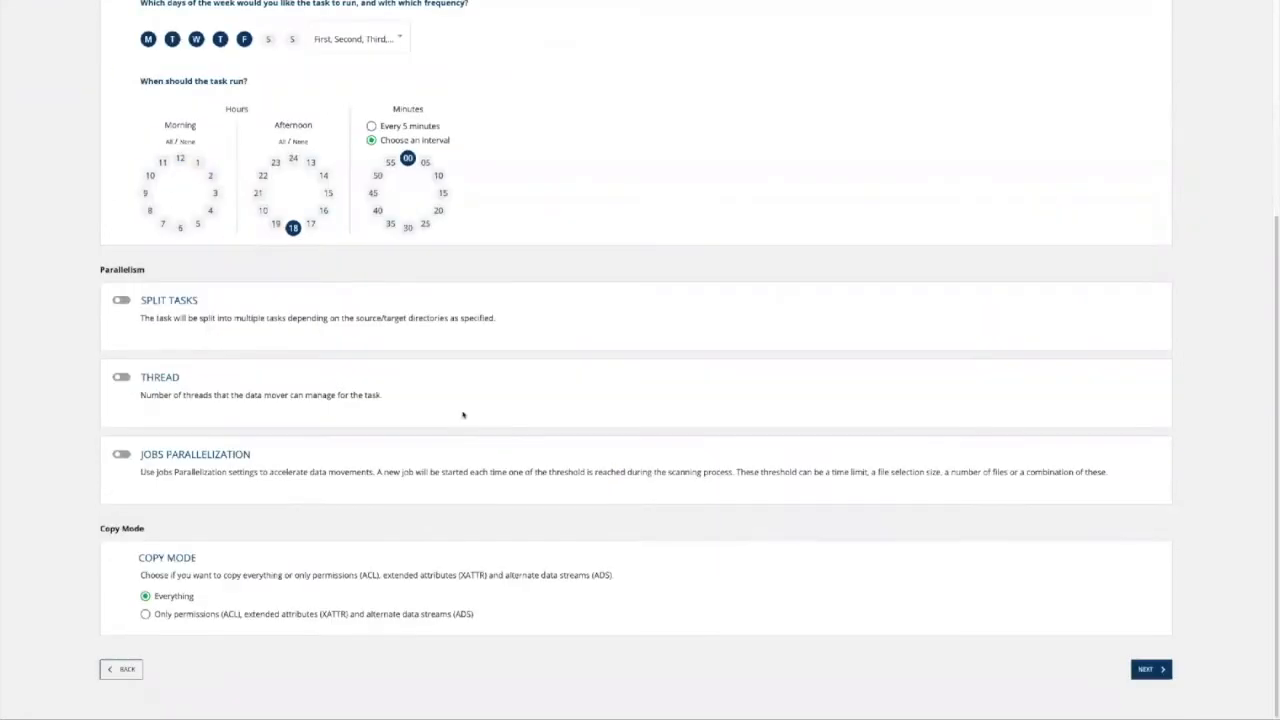
left_click(122, 377)
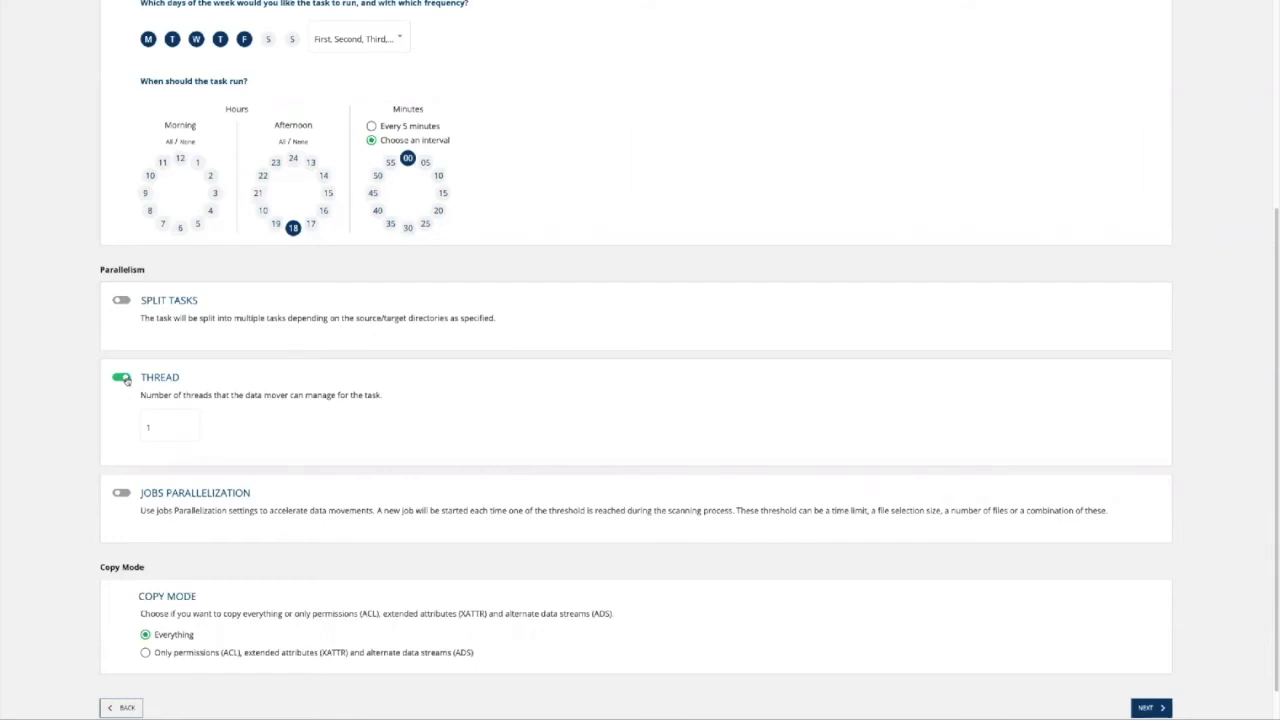
Change the thread count from 1 to 4 and turn on Jobs Parallelization.
left_click(153, 428)
left_click_drag(153, 428, 140, 429)
type("4")
left_click(121, 493)
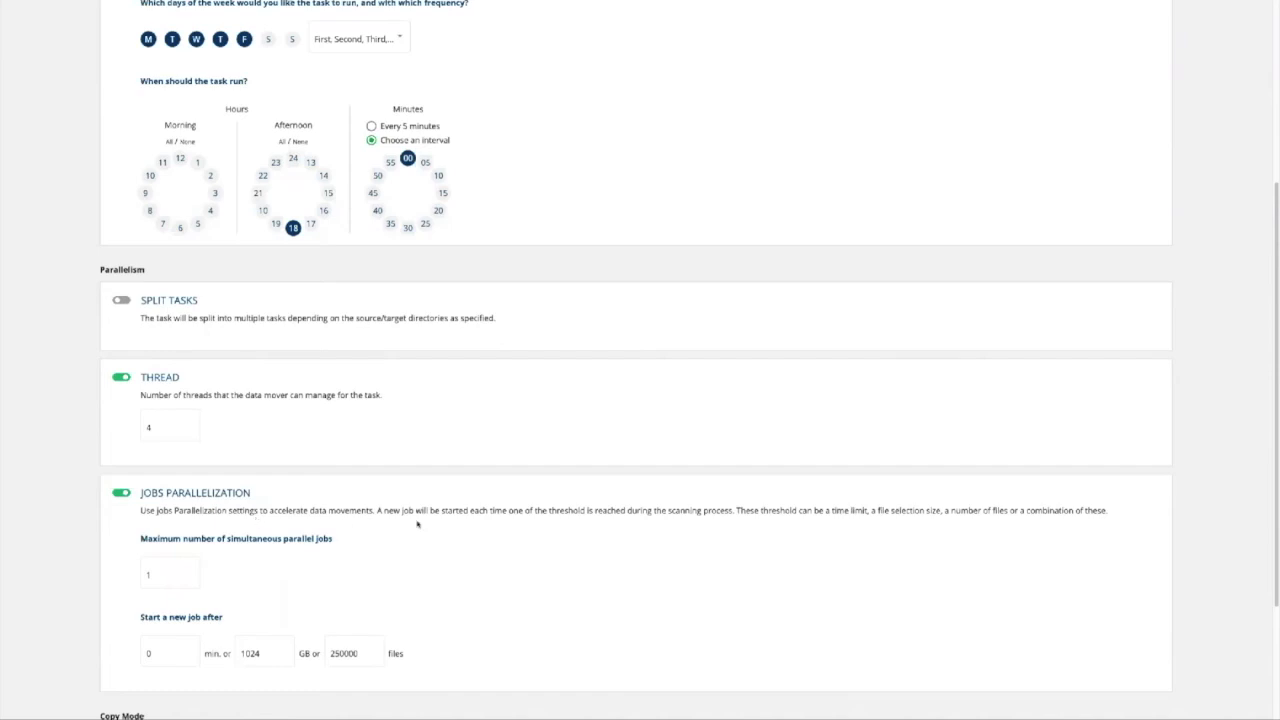
Set the maximum number of simultaneous parallel jobs to 4.
left_click(165, 568)
key("BackSpace")
type("5")
key("BackSpace")
type("4")
left_click(214, 606)
Replace the 1024 GB new-job threshold with 0 GB and continue to the next page.
double_click(274, 652)
type("0")
left_click(427, 615)
scroll(360, 672, "down", 1)
scroll(360, 672, "down", 1)
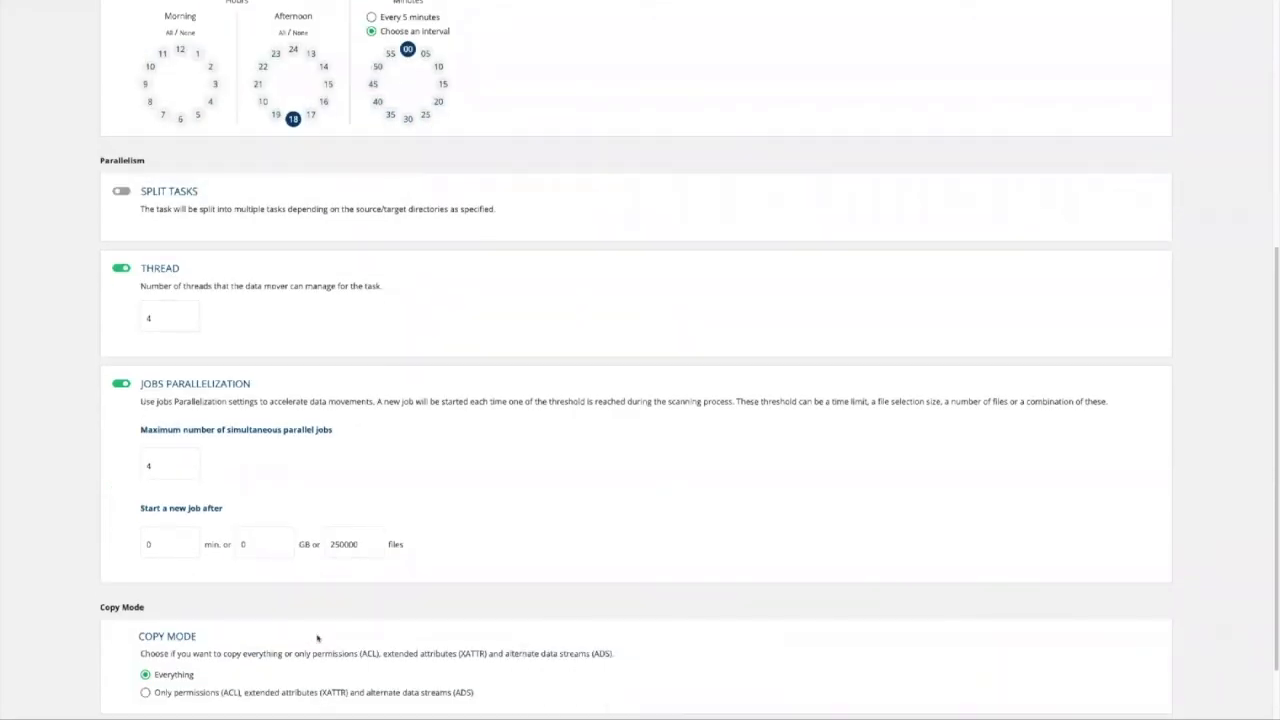
scroll(278, 645, "down", 1)
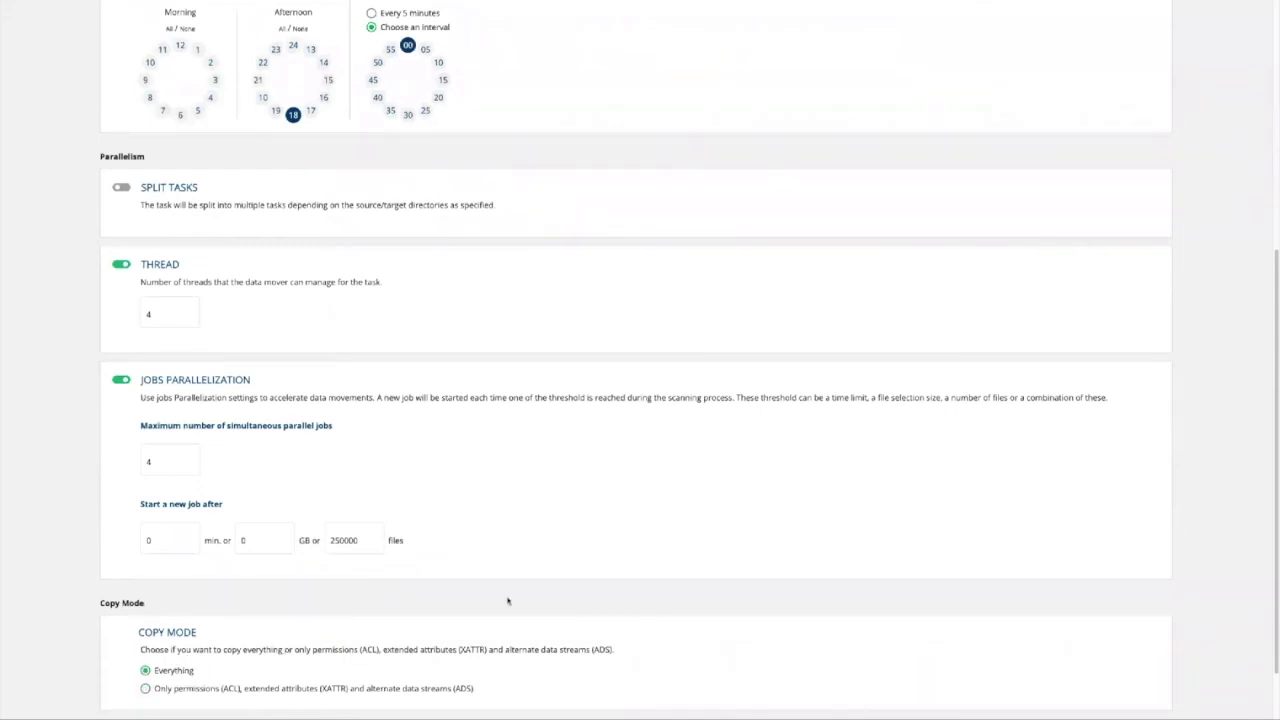
scroll(515, 598, "down", 2)
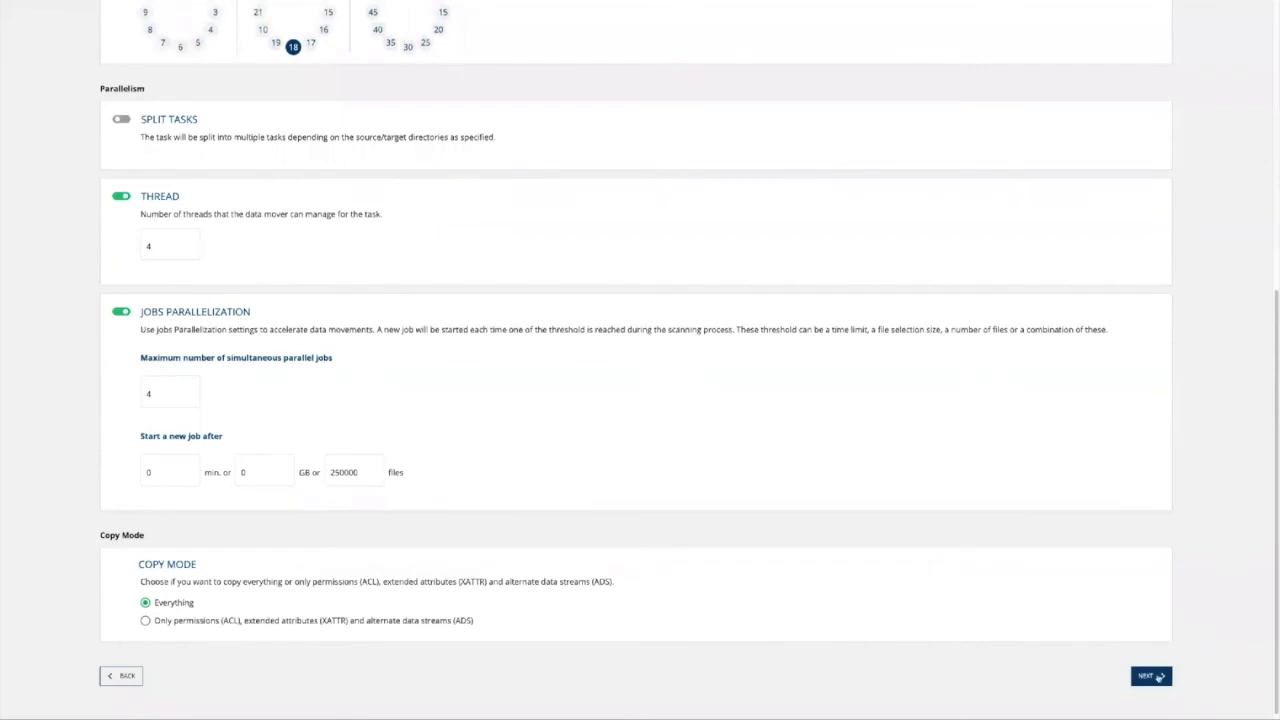
left_click(1150, 676)
Name the task 'Mytask', create it, and return to the Webinar project page.
left_click(346, 226)
type("M")
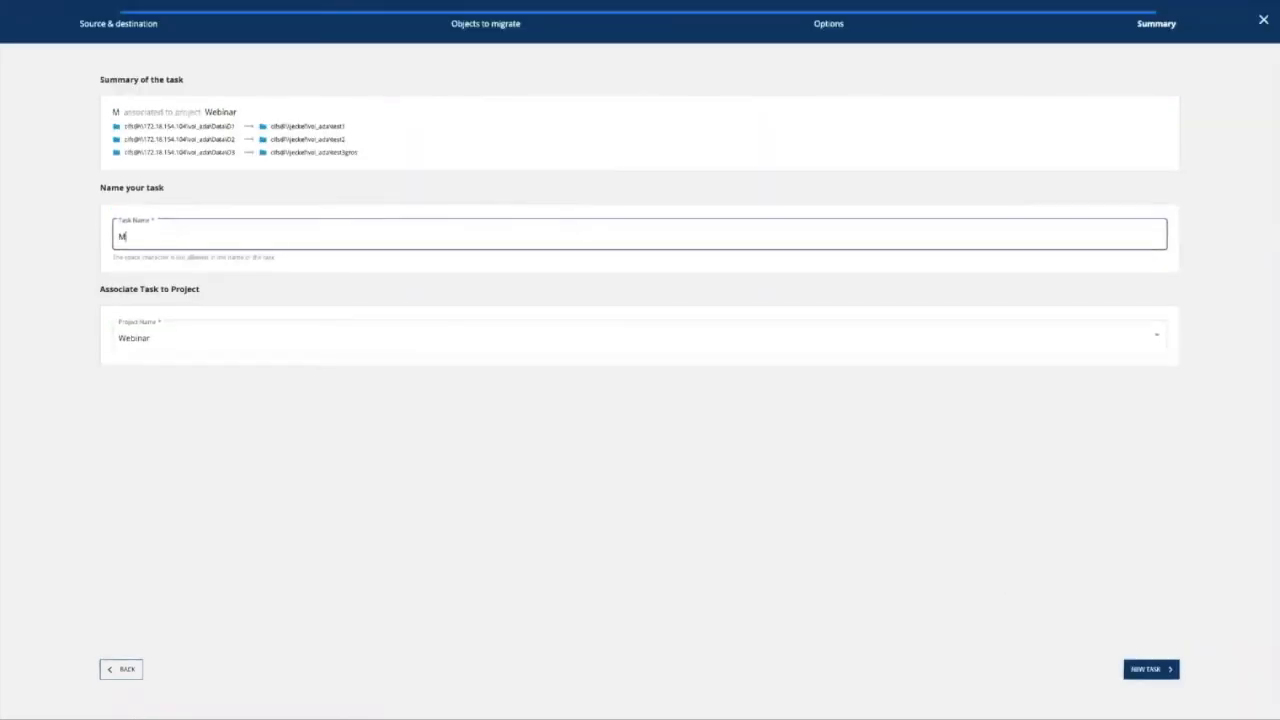
type("ytask")
left_click(288, 260)
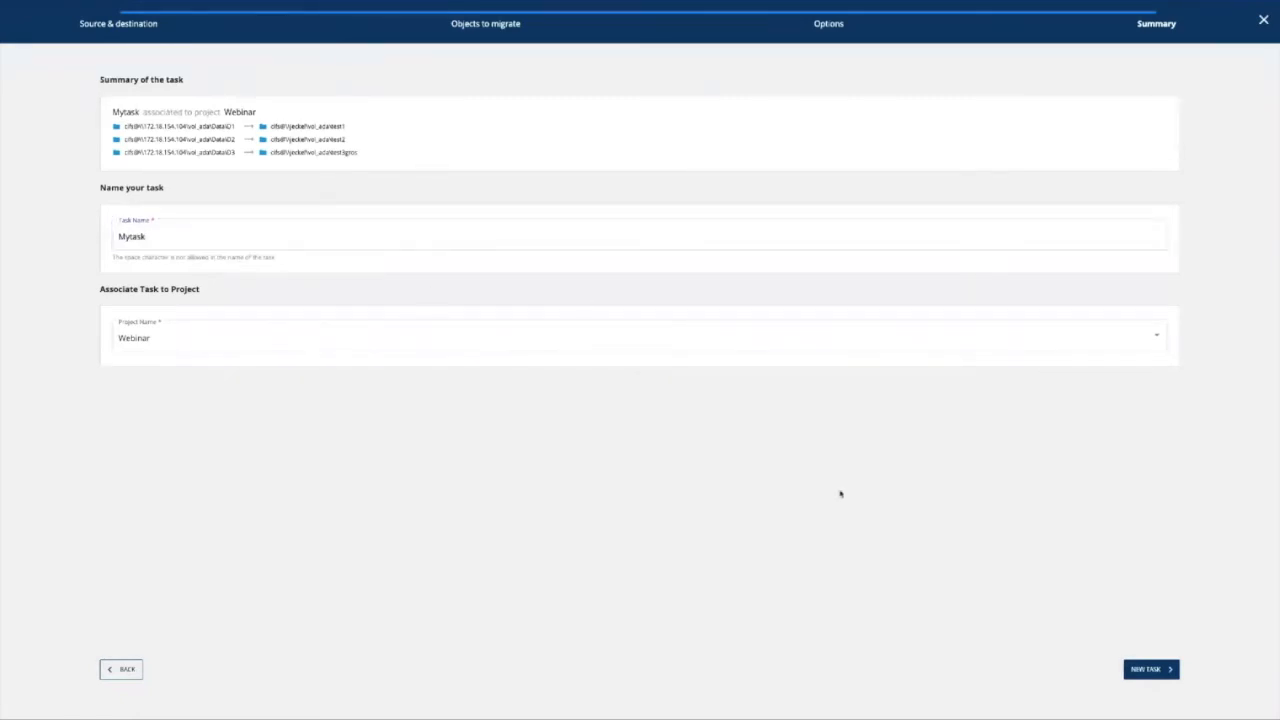
left_click(1172, 671)
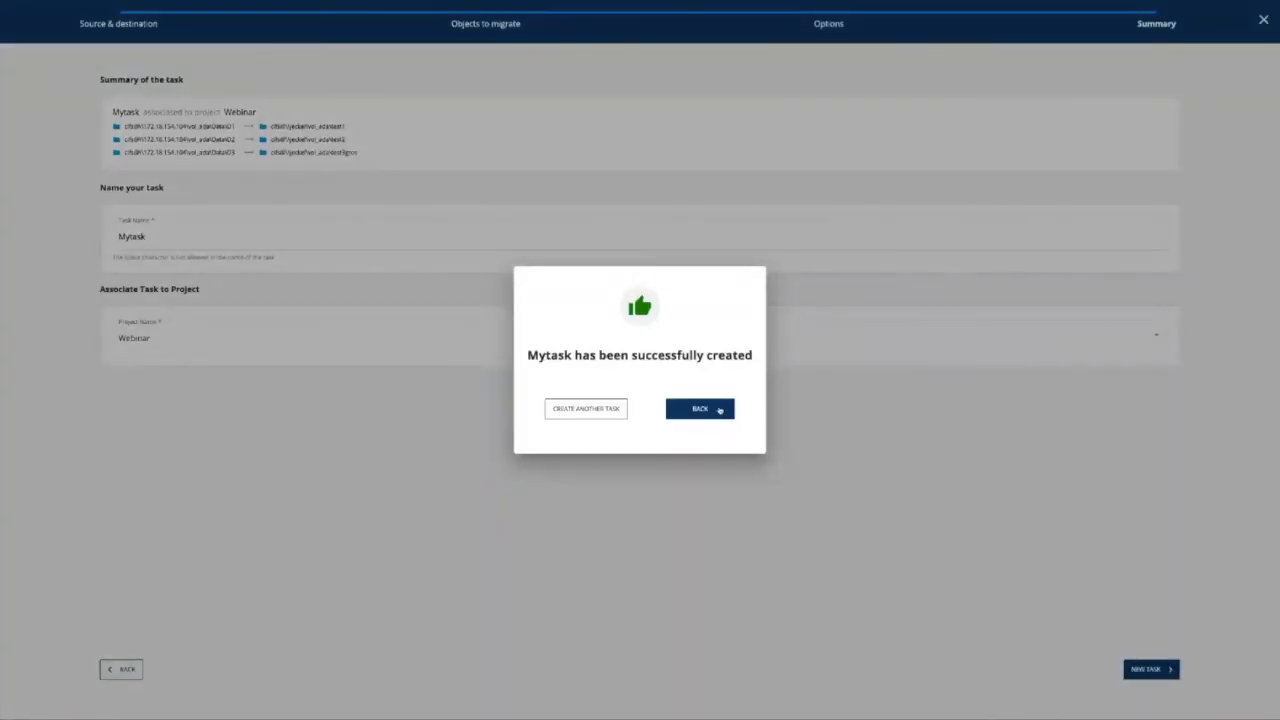
left_click(719, 411)
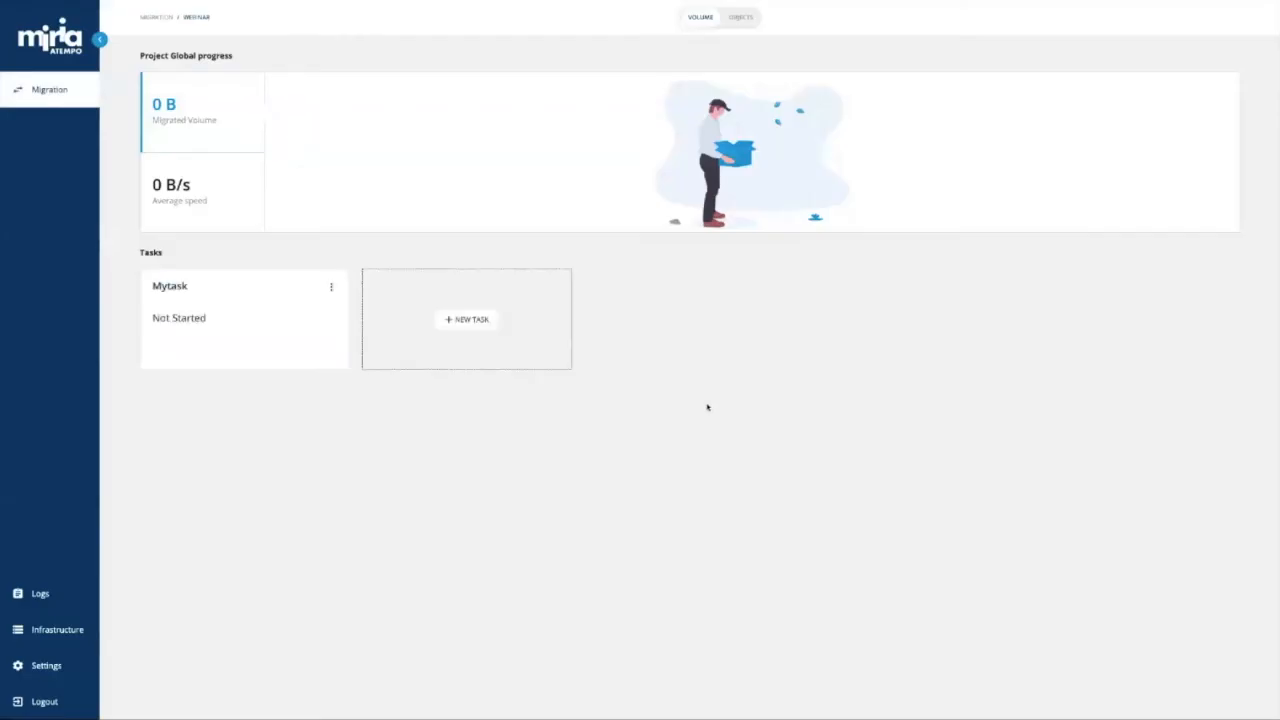
Launch Mytask now from its actions menu and dismiss the launch message.
left_click(331, 287)
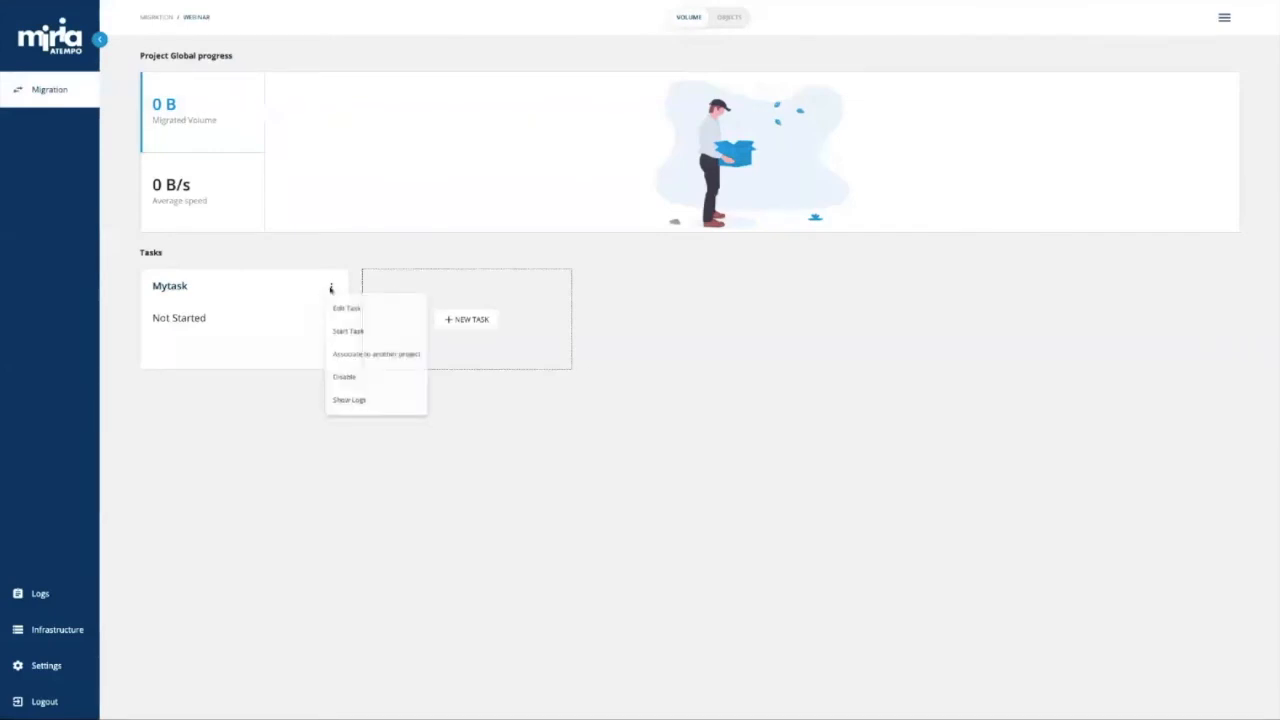
left_click(347, 334)
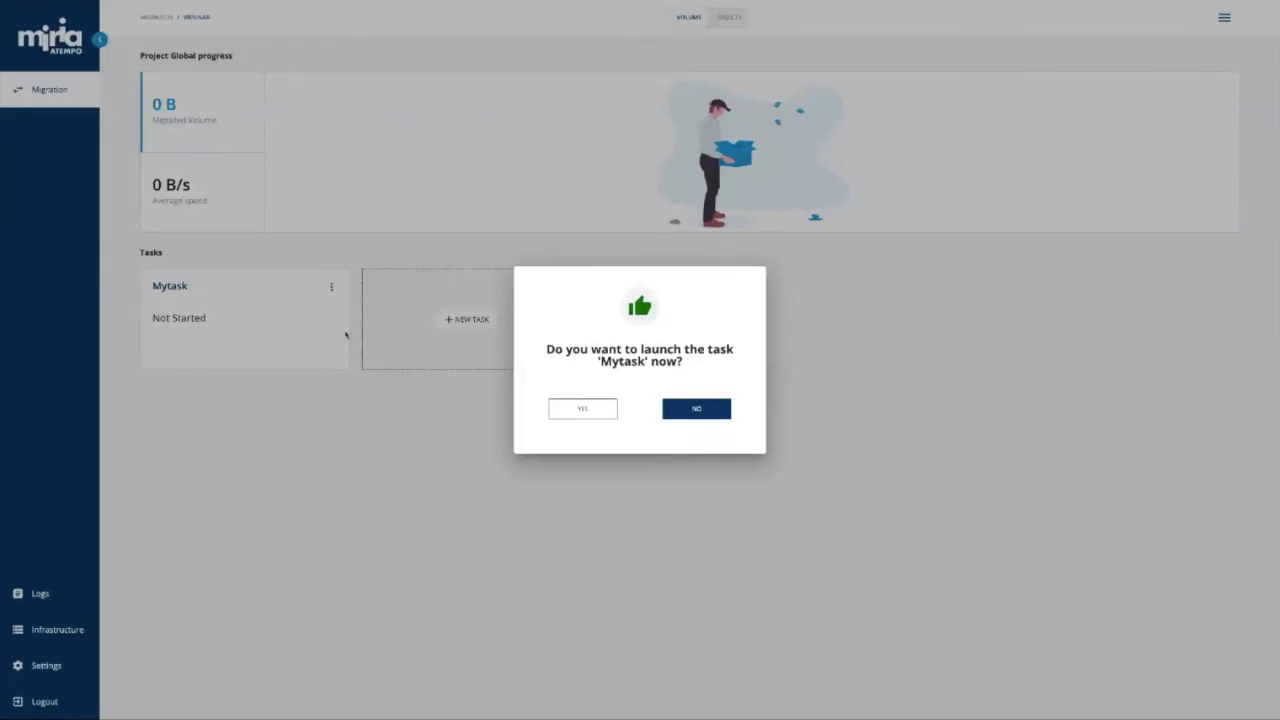
left_click(568, 407)
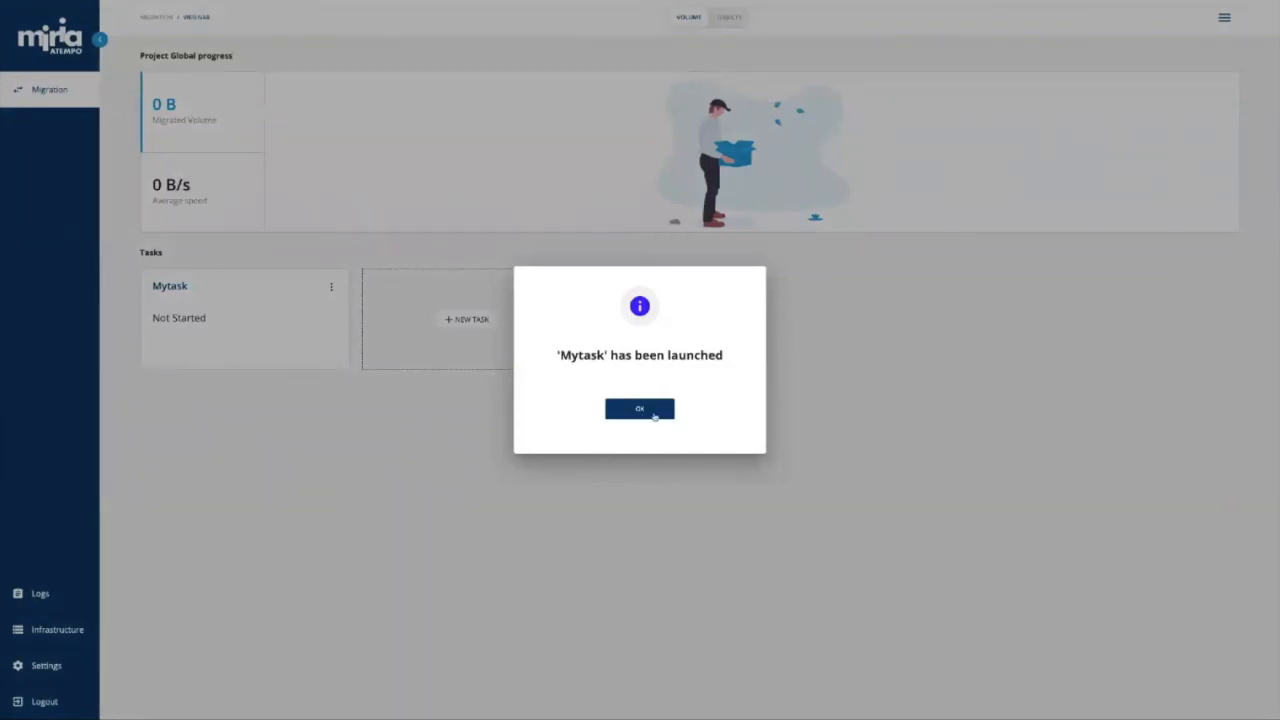
left_click(654, 414)
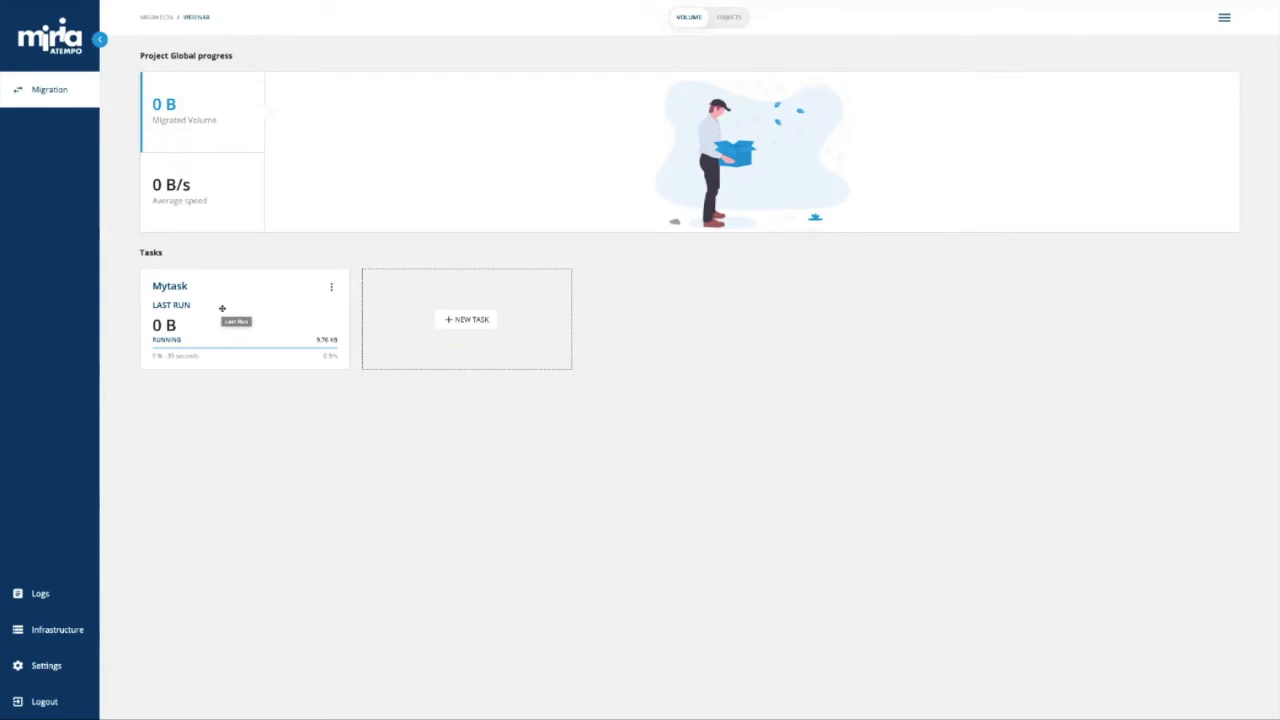
Log out, then sign back in to the ADA database with the username and password.
left_click(45, 701)
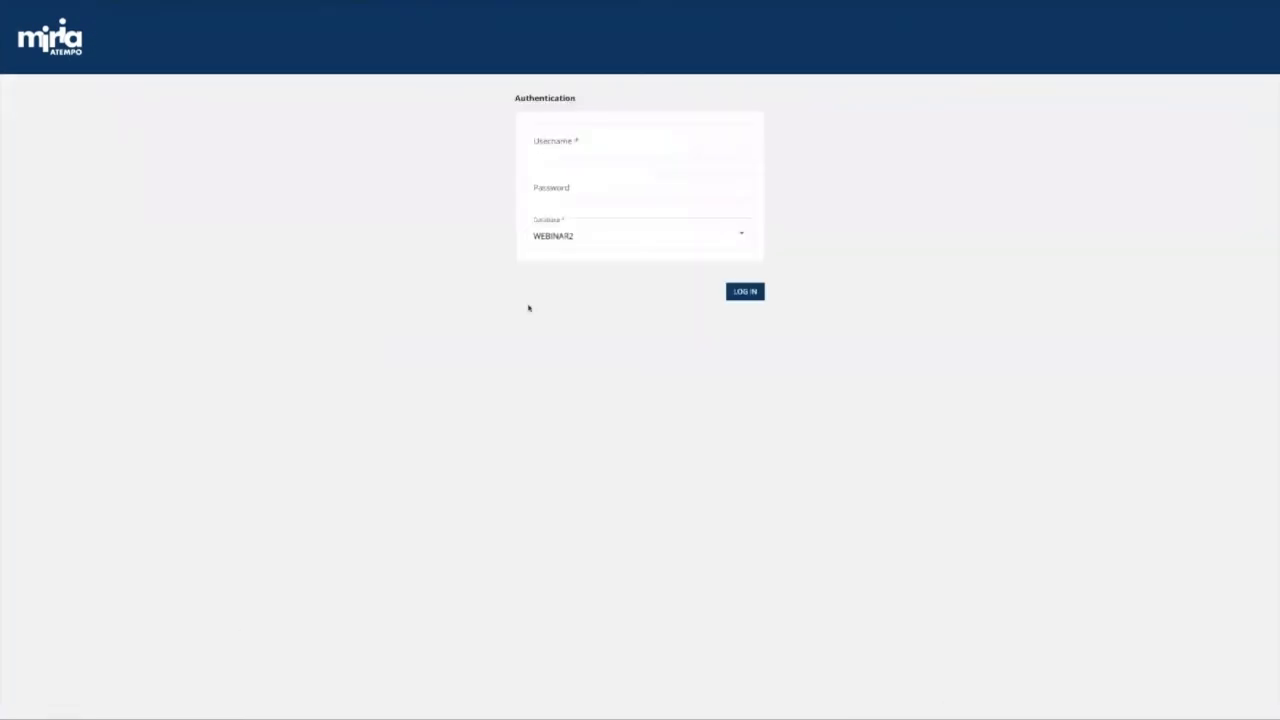
left_click(587, 232)
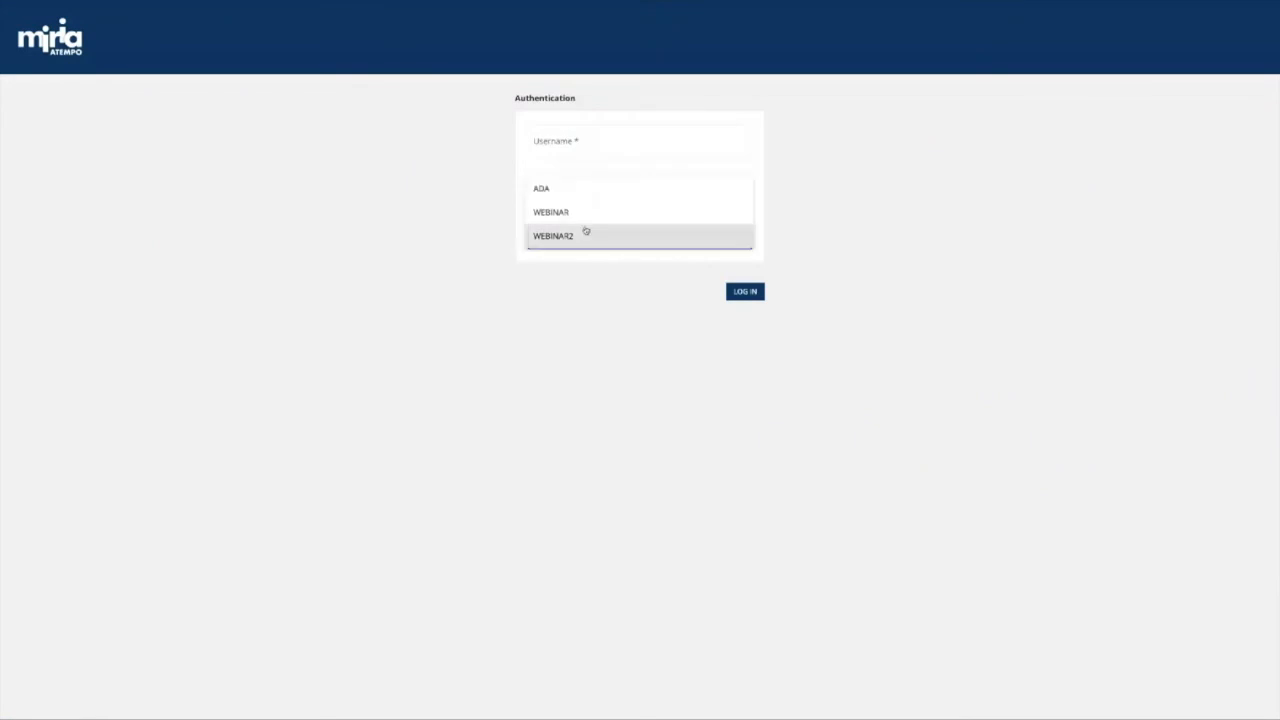
left_click(574, 196)
left_click(569, 152)
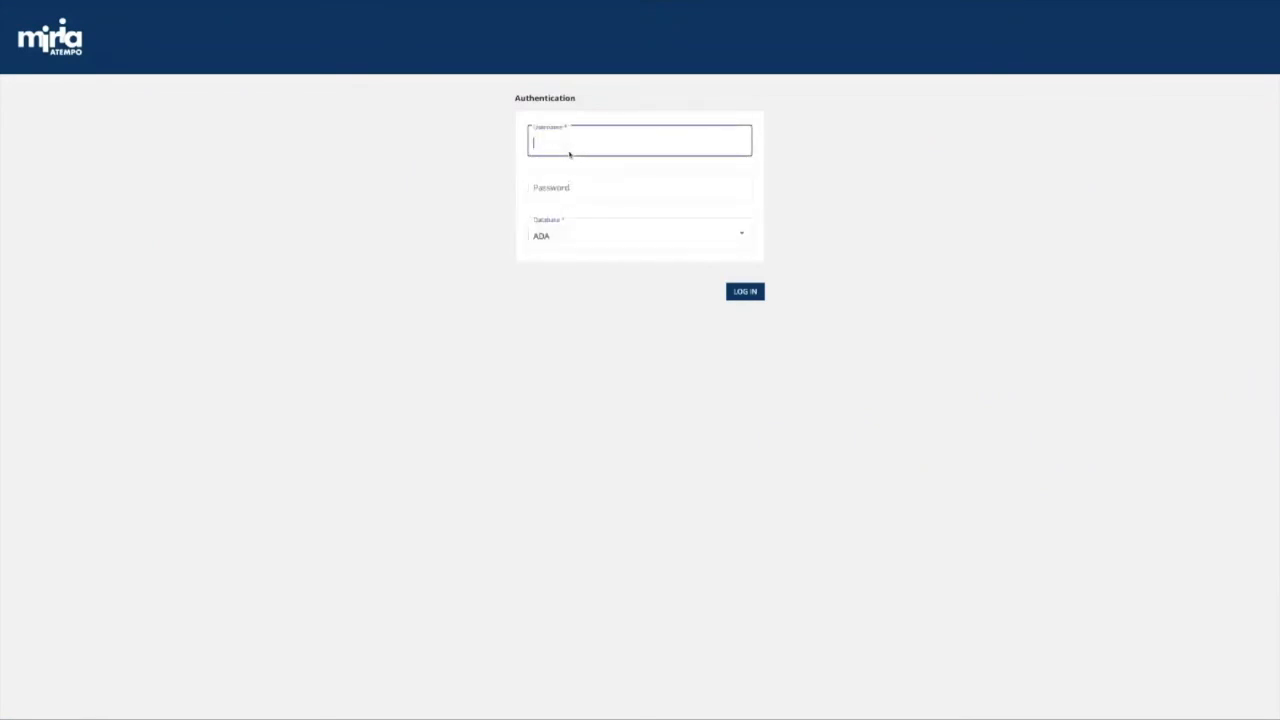
type("root")
key("Tab")
type("•••••••")
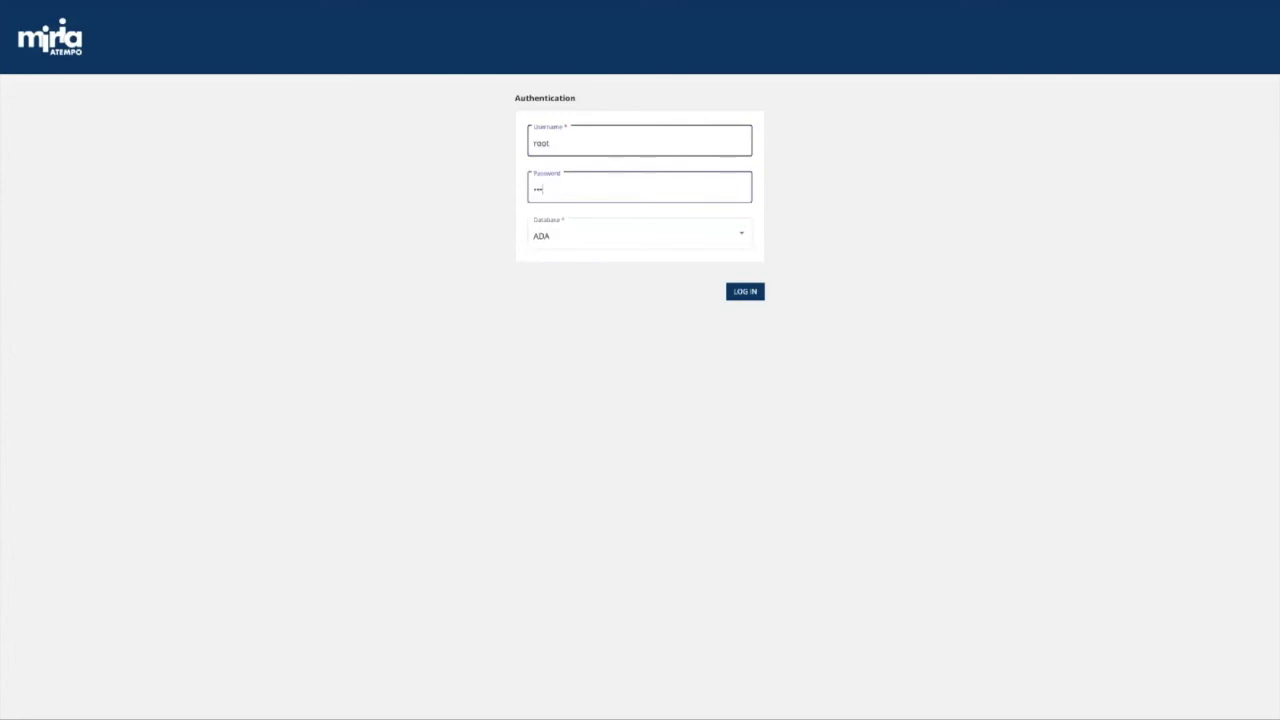
type("•••")
key("Return")
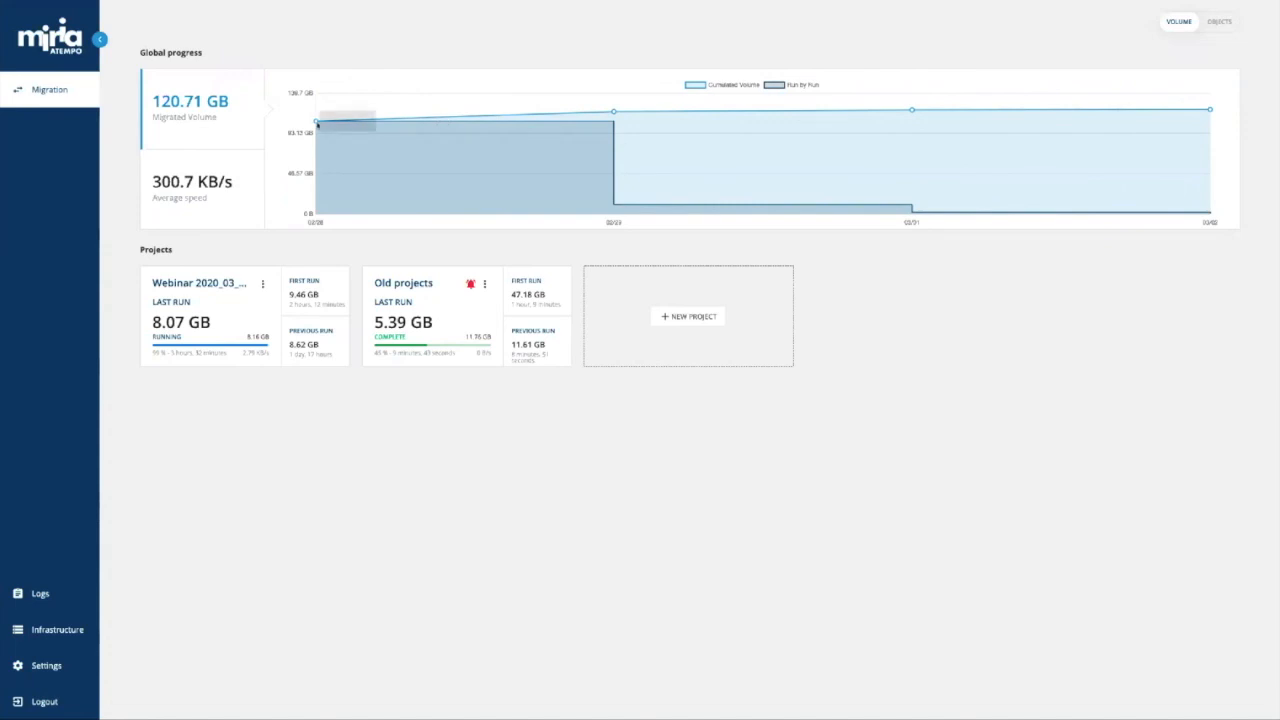
Check the Global progress chart points, then open the Webinar 2020_03 project page.
mouse_move(614, 114)
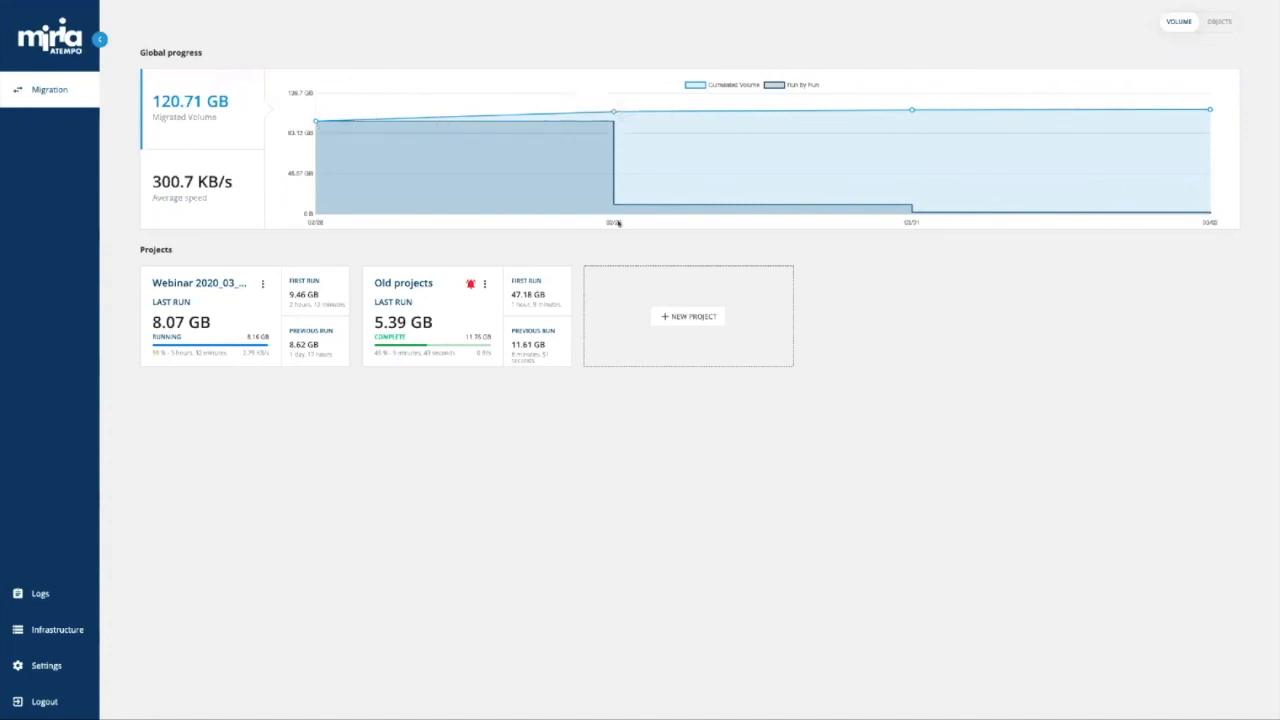
mouse_move(912, 112)
mouse_move(1209, 110)
left_click(240, 293)
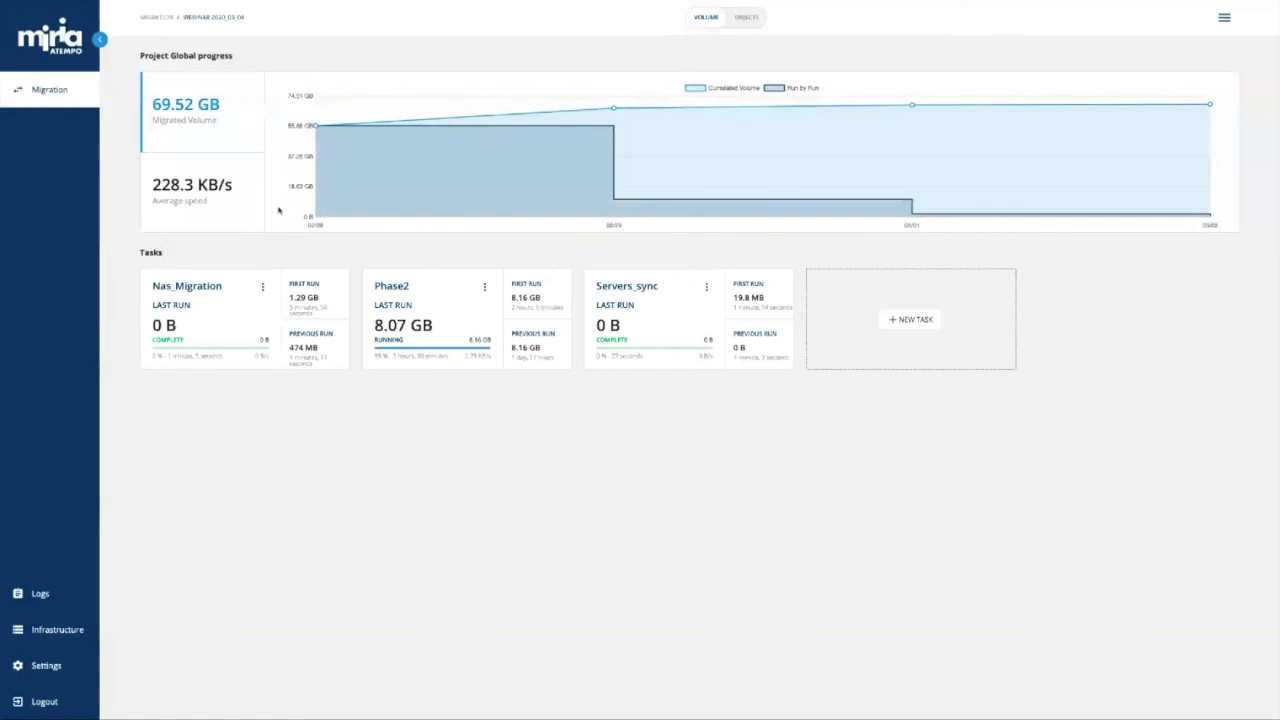
mouse_move(315, 127)
Chart the 228.3 KB/s average speed, briefly view object counts, then return to volume.
left_click(174, 196)
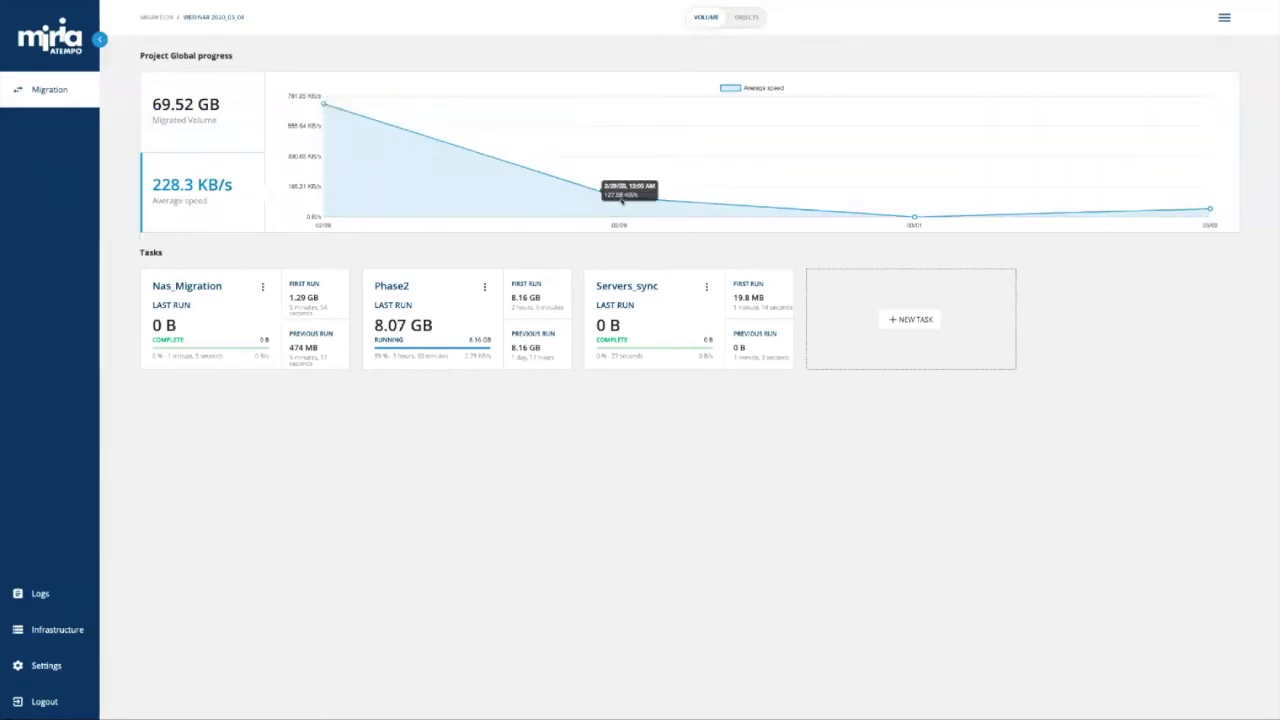
mouse_move(620, 199)
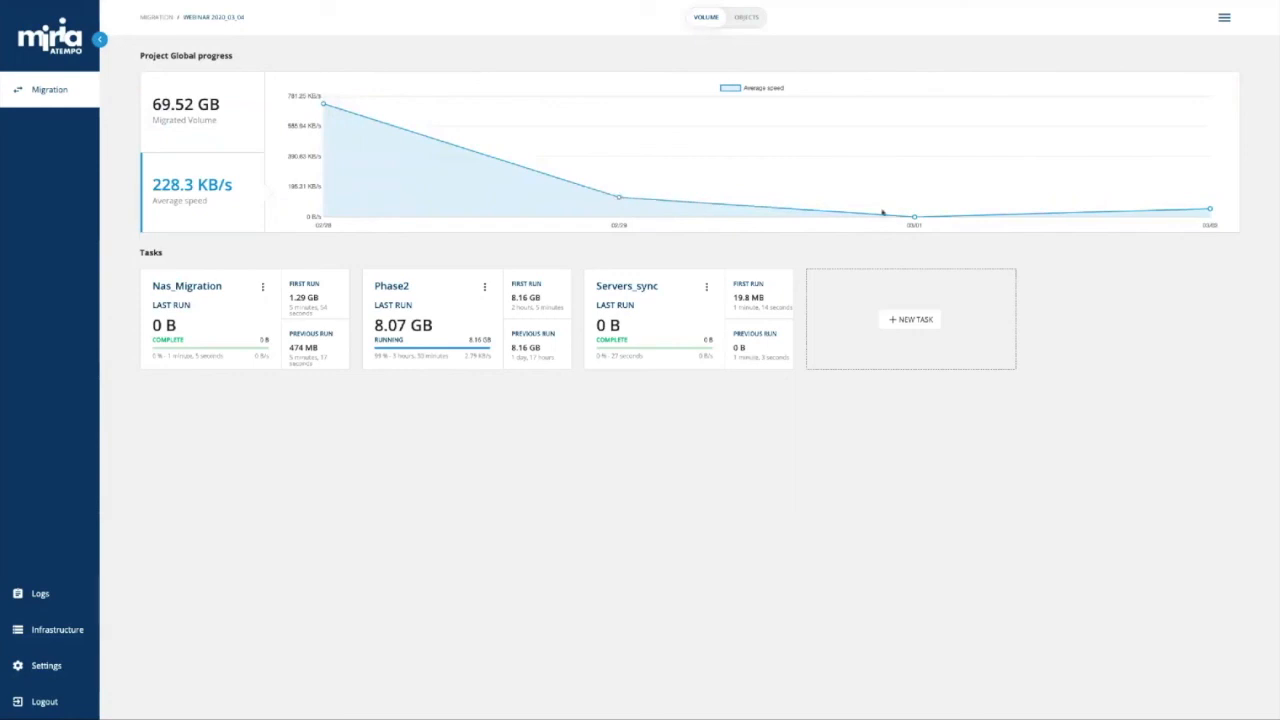
mouse_move(916, 220)
mouse_move(1210, 210)
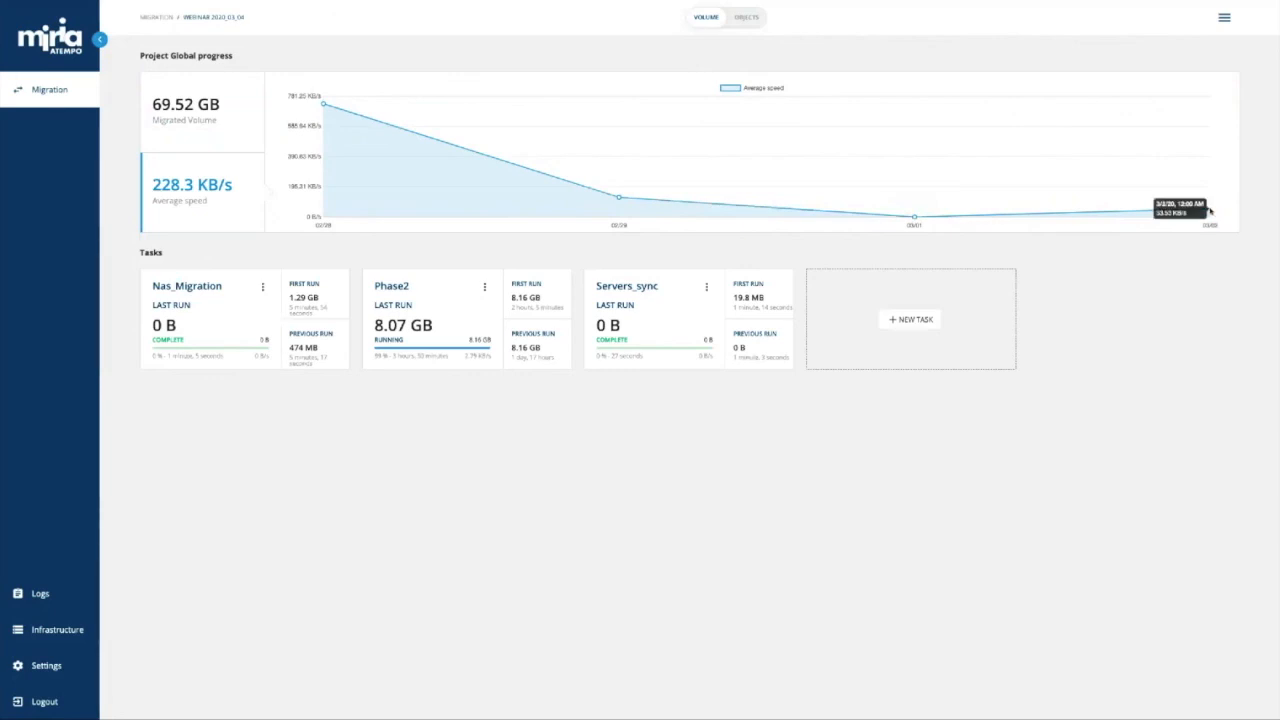
left_click(742, 17)
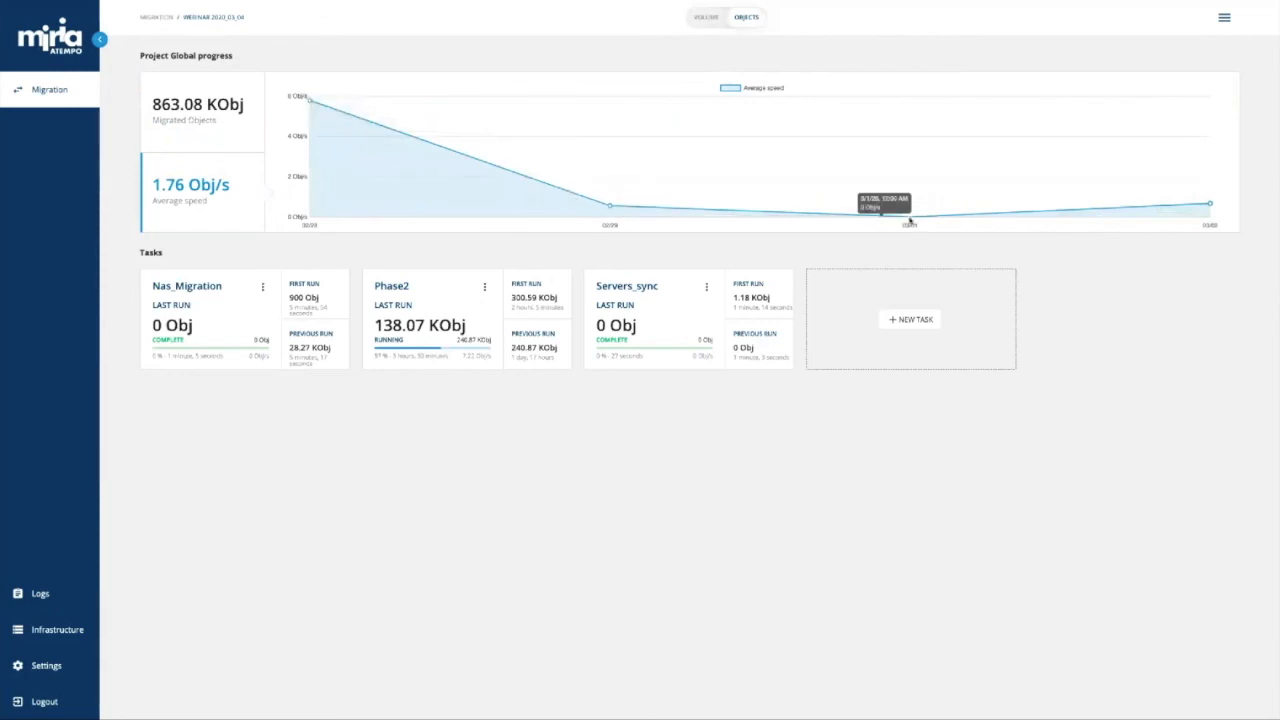
mouse_move(1210, 207)
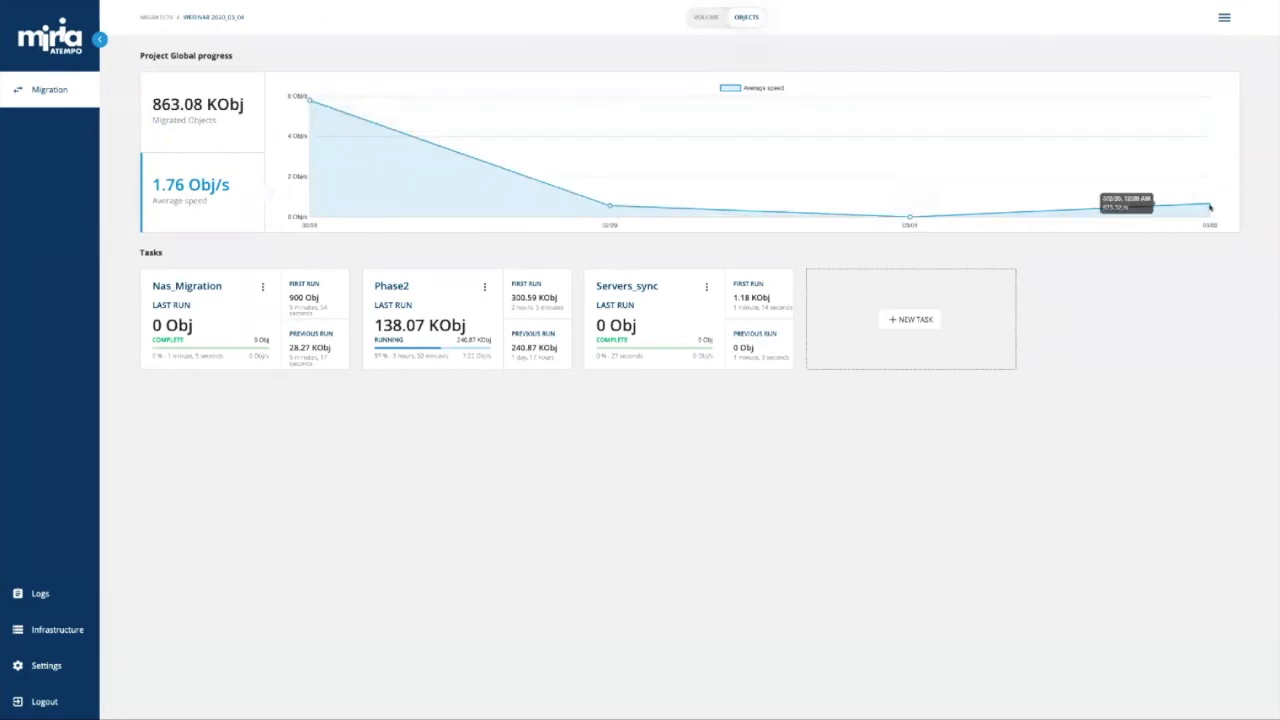
left_click(698, 19)
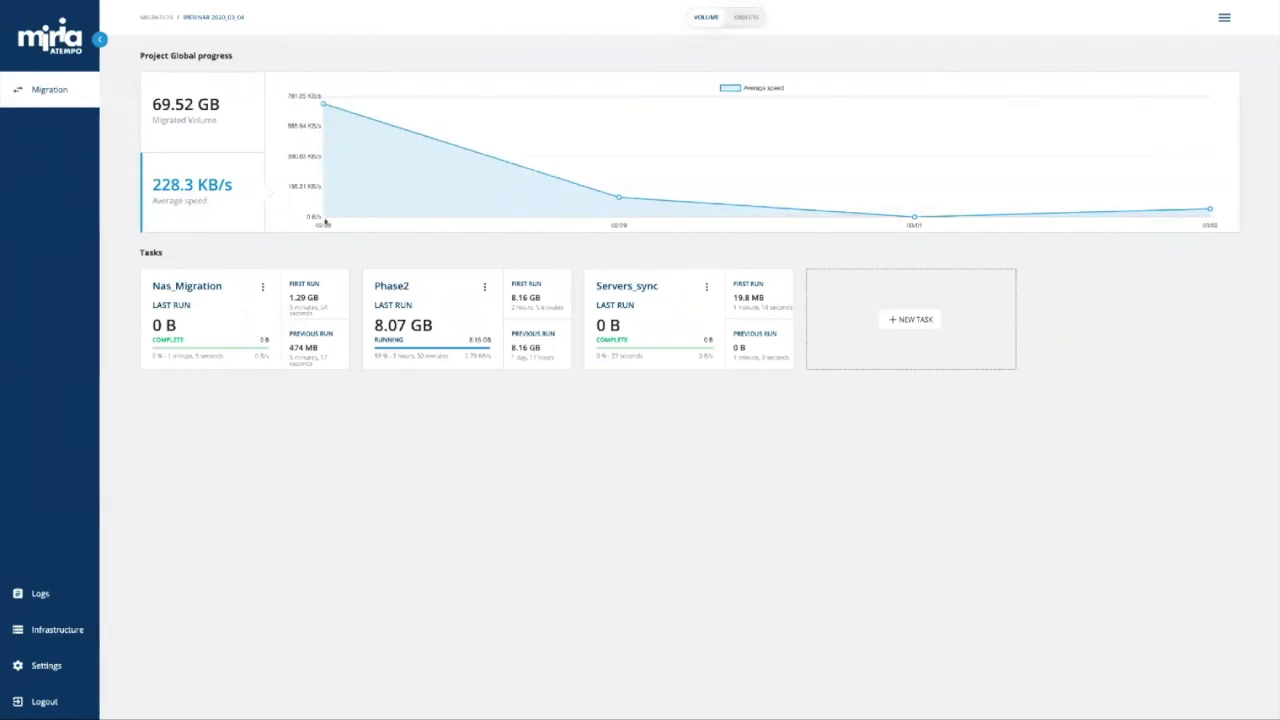
Open Nas_Migration's details, browse its runs, and open the 474 MB run's logs.
left_click(185, 286)
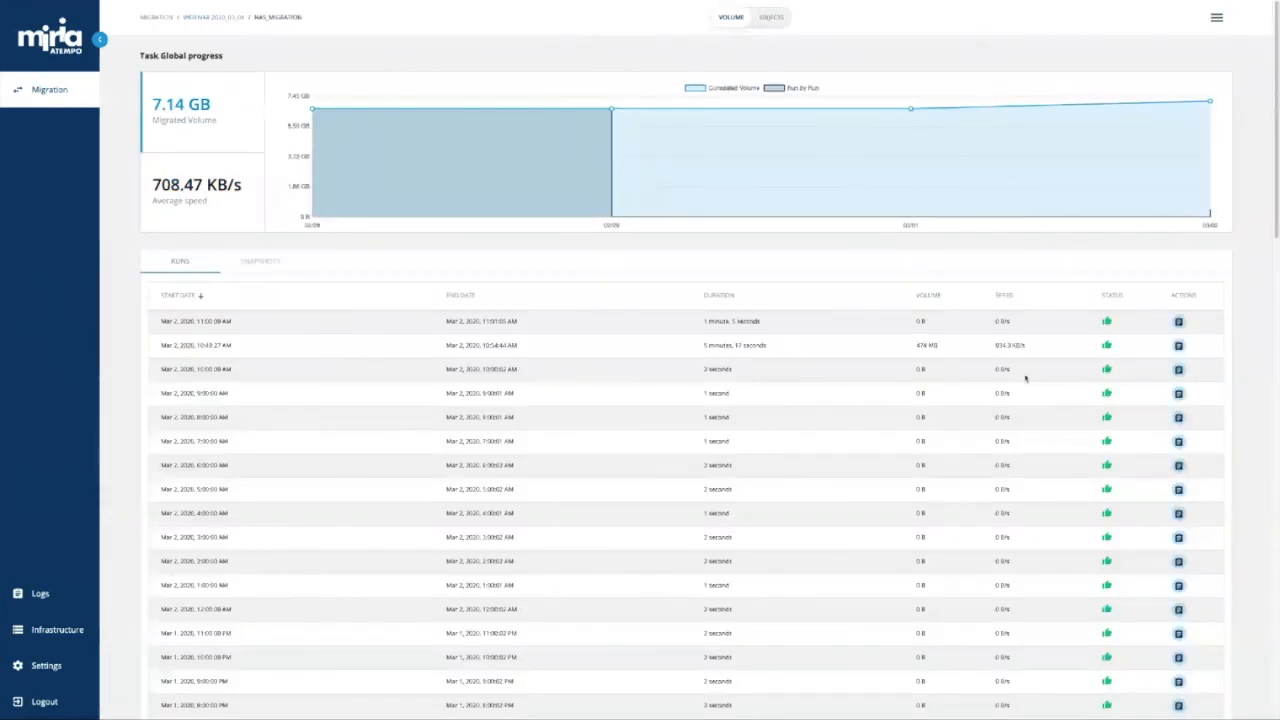
scroll(1025, 378, "down", 3)
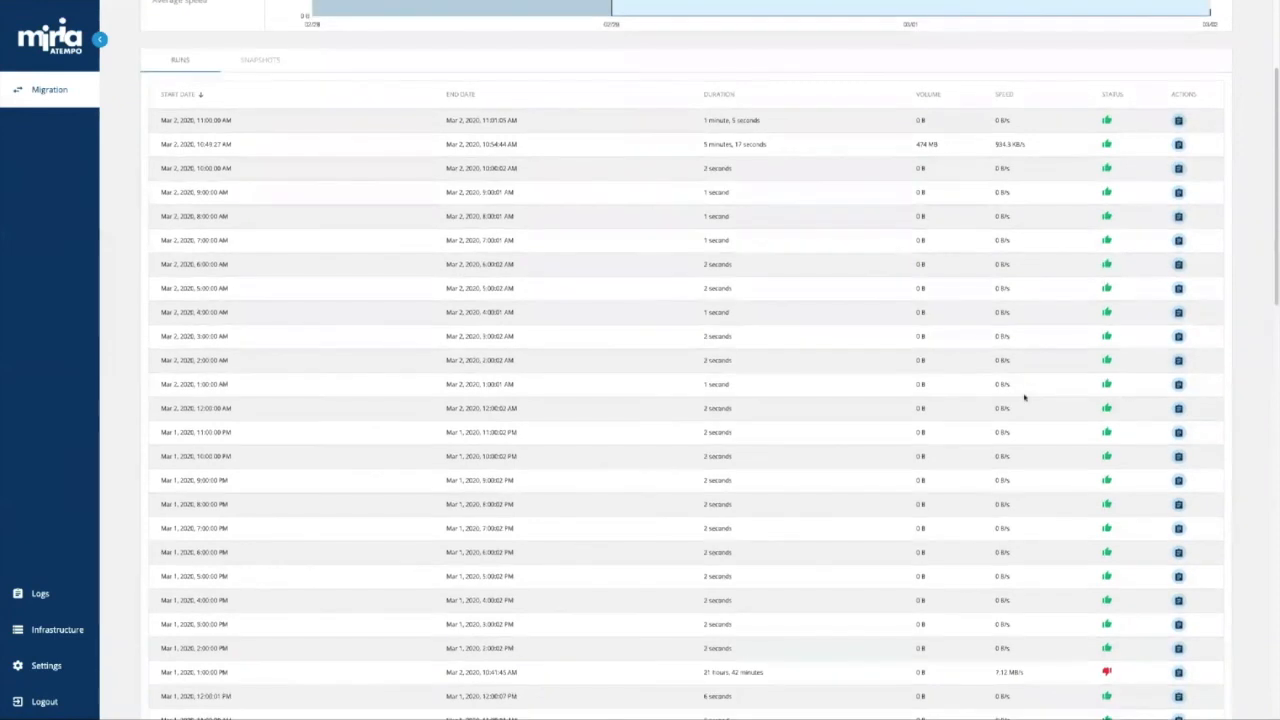
scroll(1024, 397, "down", 1)
scroll(1024, 396, "down", 2)
scroll(1024, 396, "up", 5)
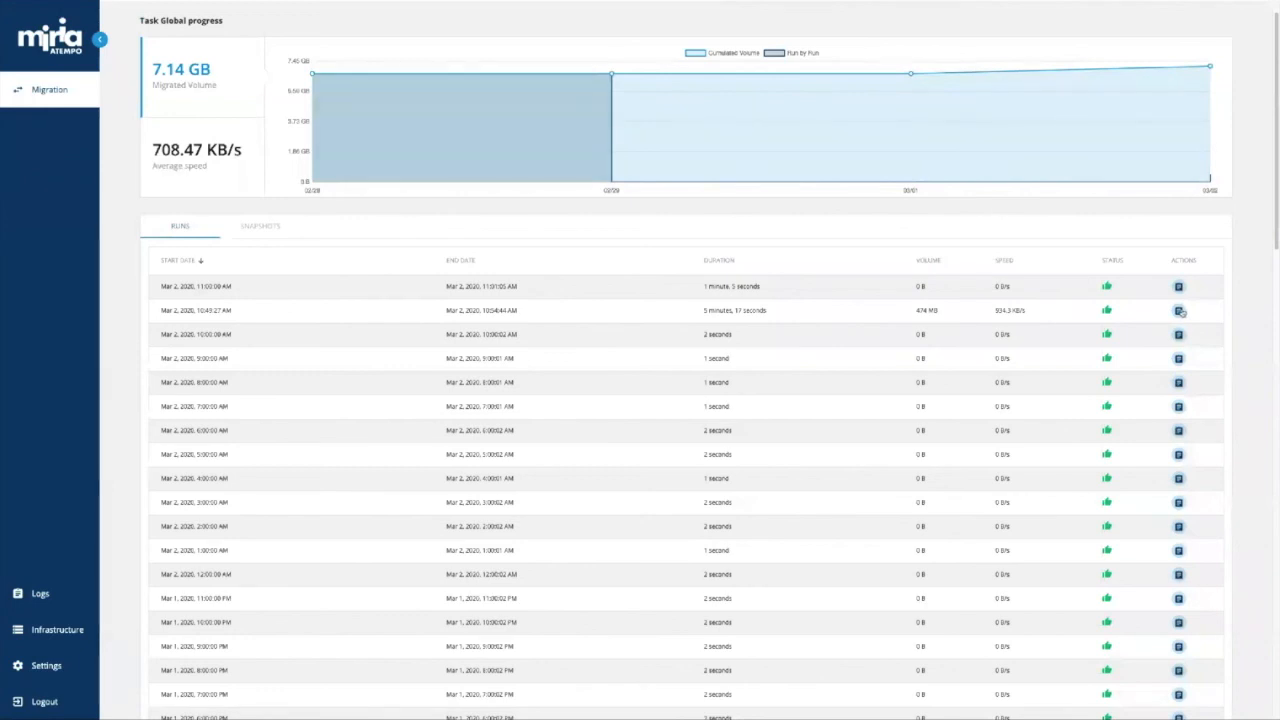
left_click(1180, 311)
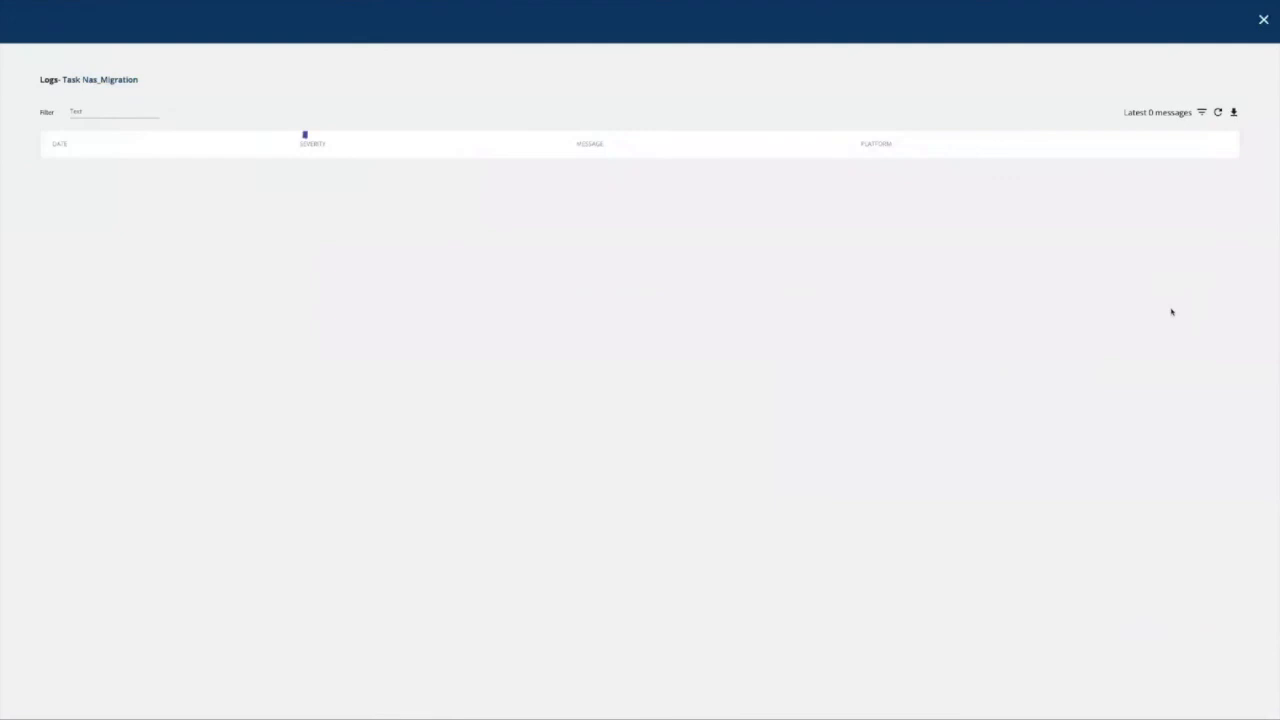
Scroll through the Nas_Migration run log past its ERROR entries, then back to the top.
scroll(1110, 280, "down", 5)
scroll(1042, 267, "down", 10)
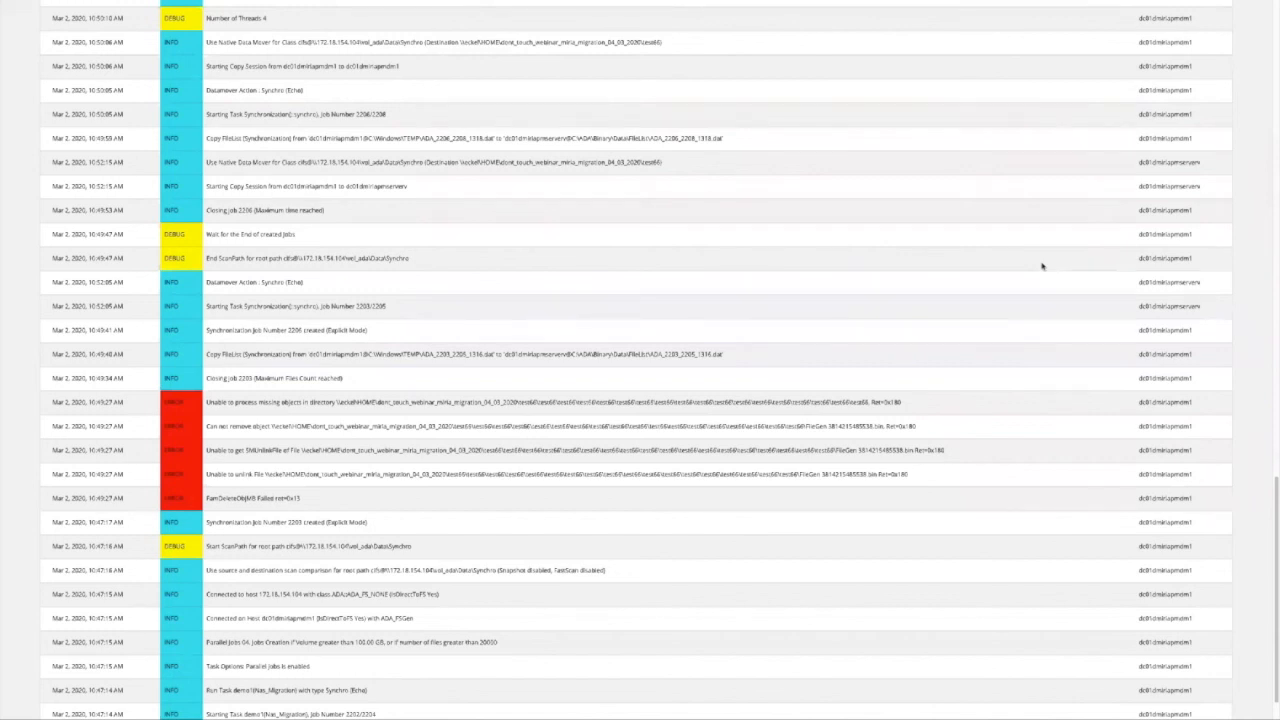
scroll(1041, 266, "down", 2)
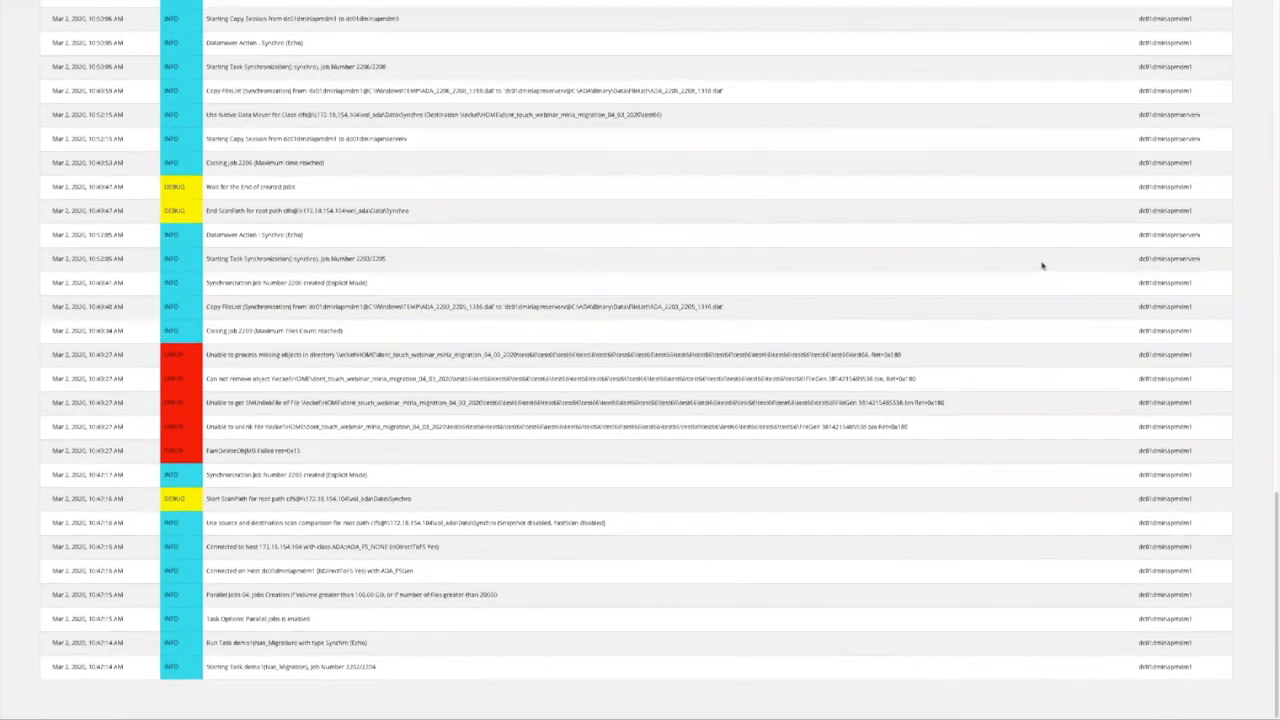
scroll(1041, 266, "up", 15)
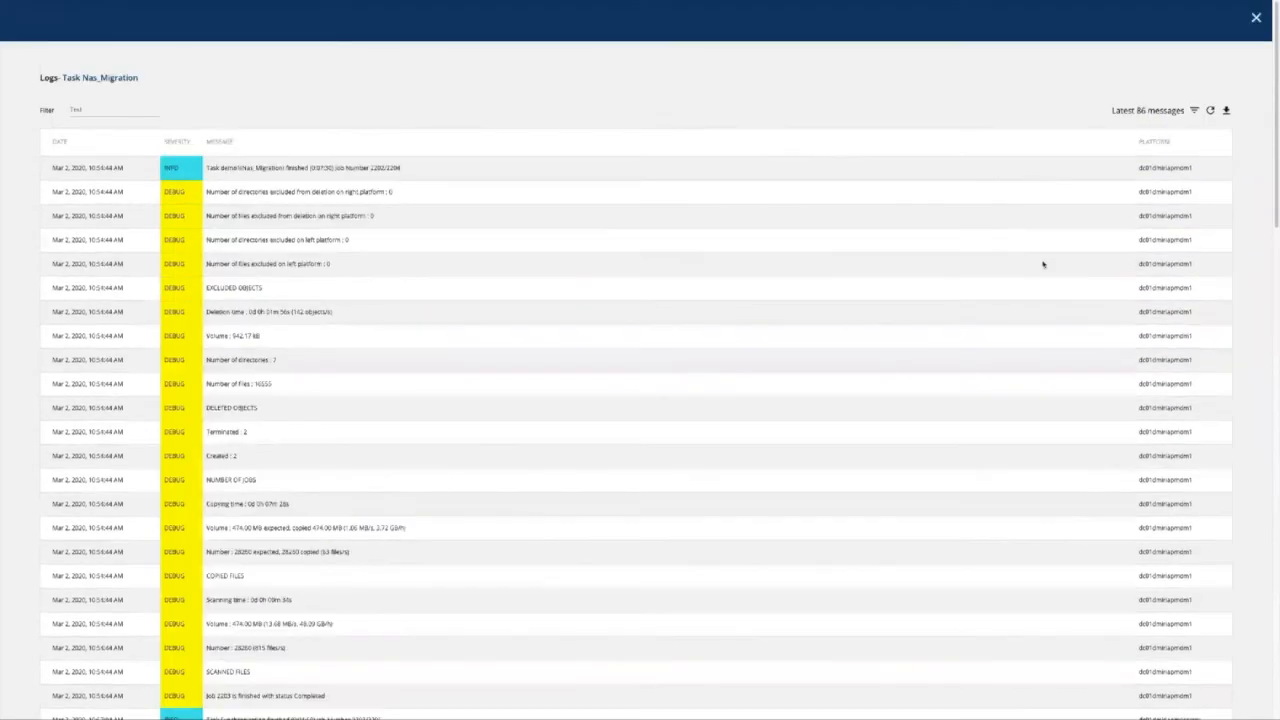
left_click(1194, 110)
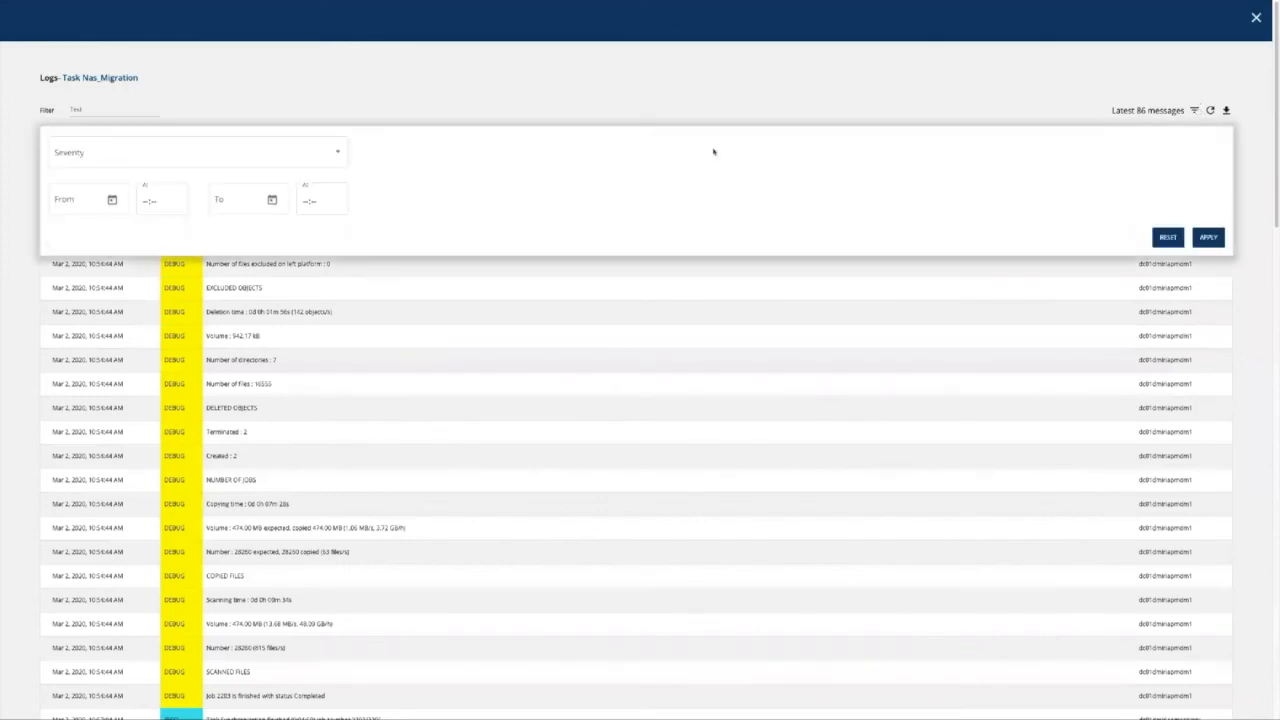
left_click(283, 154)
scroll(266, 206, "down", 5)
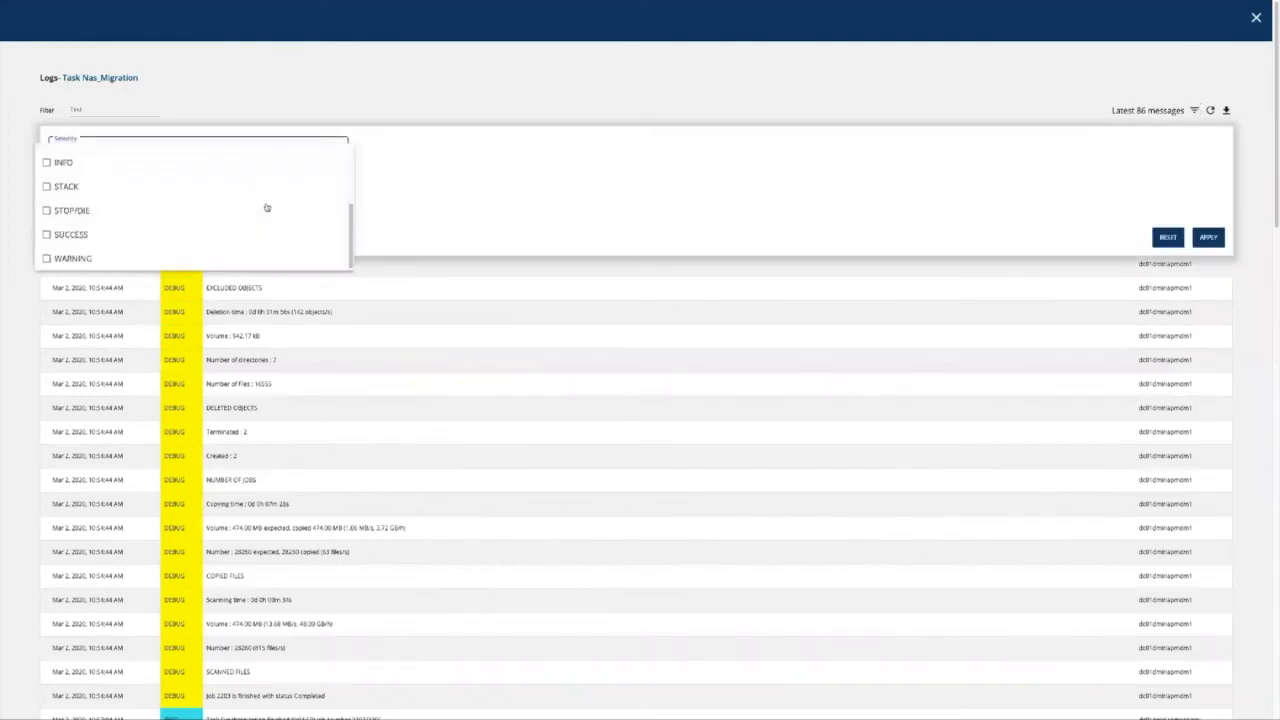
left_click(463, 142)
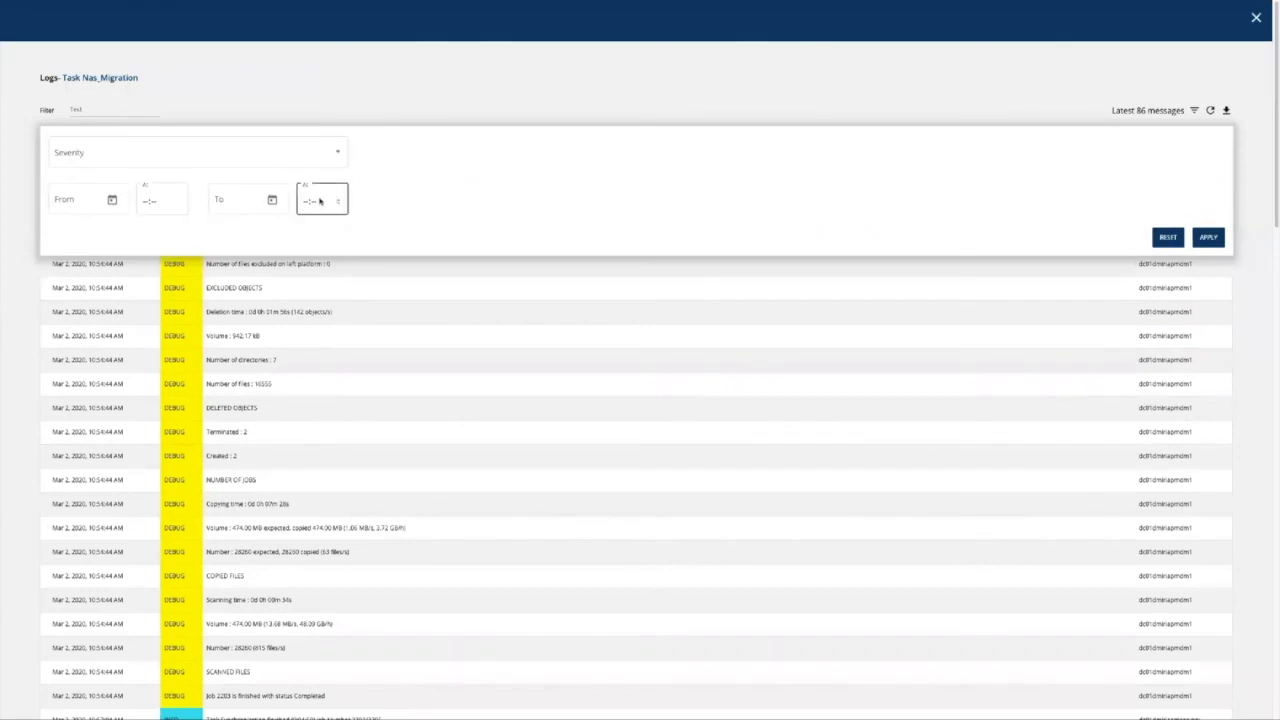
left_click(1194, 111)
left_click(1210, 111)
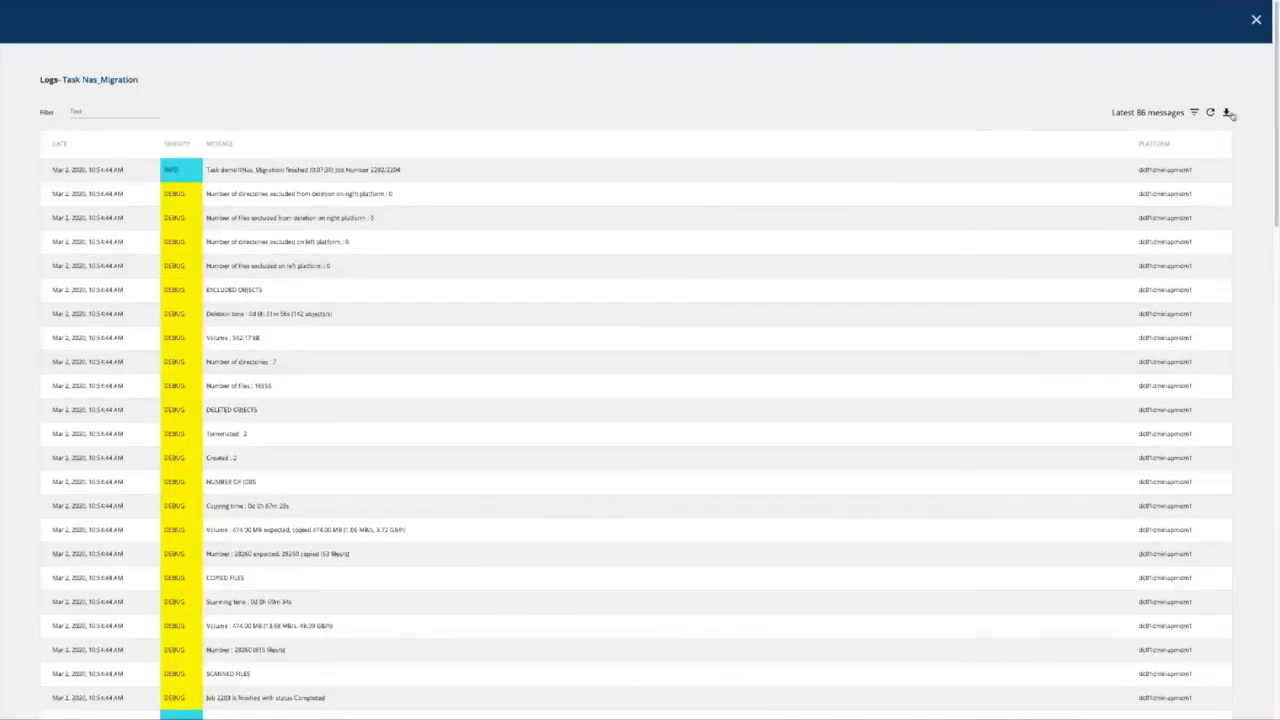
Download the 86 log messages as CSV, close the log view, and log out.
left_click(1229, 113)
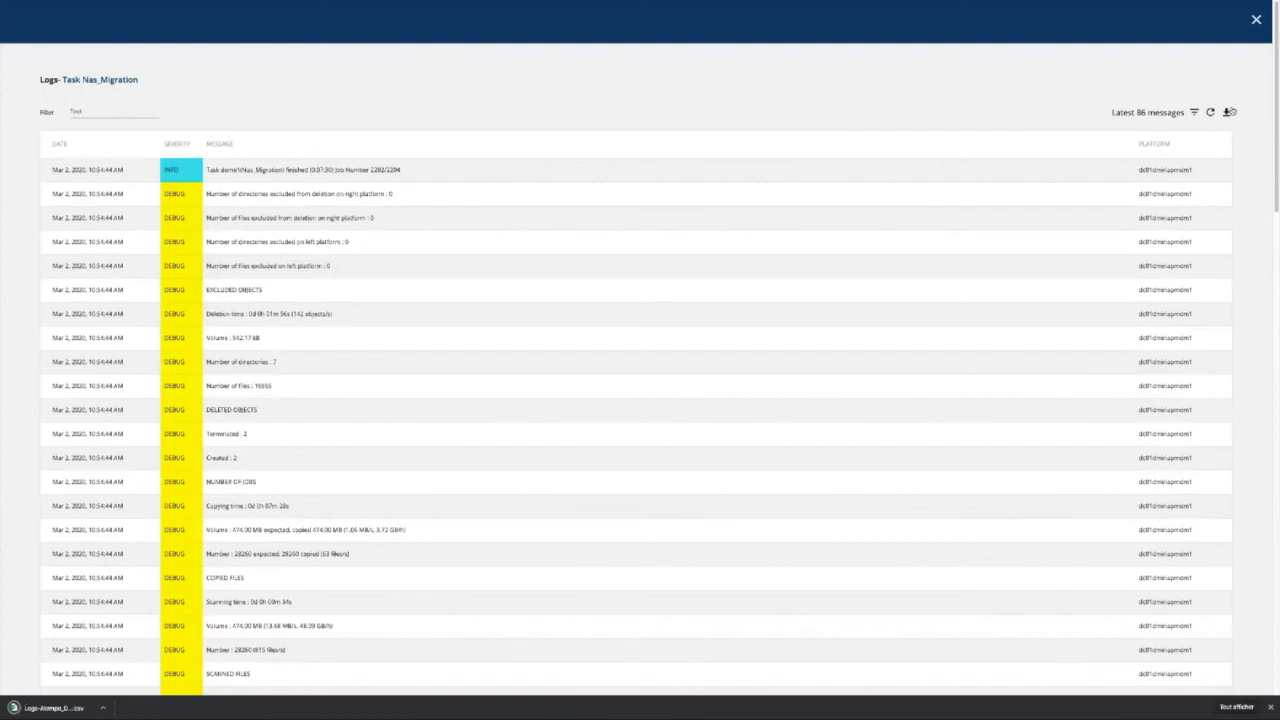
left_click(1253, 22)
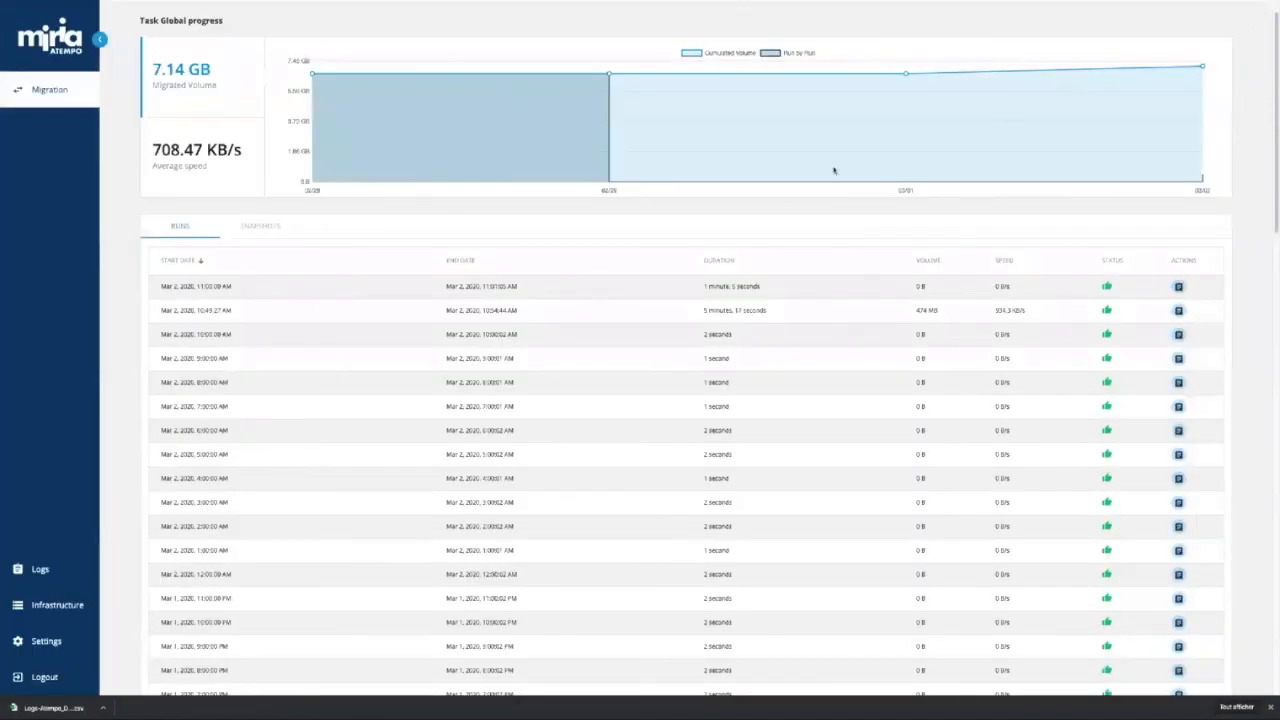
left_click(32, 678)
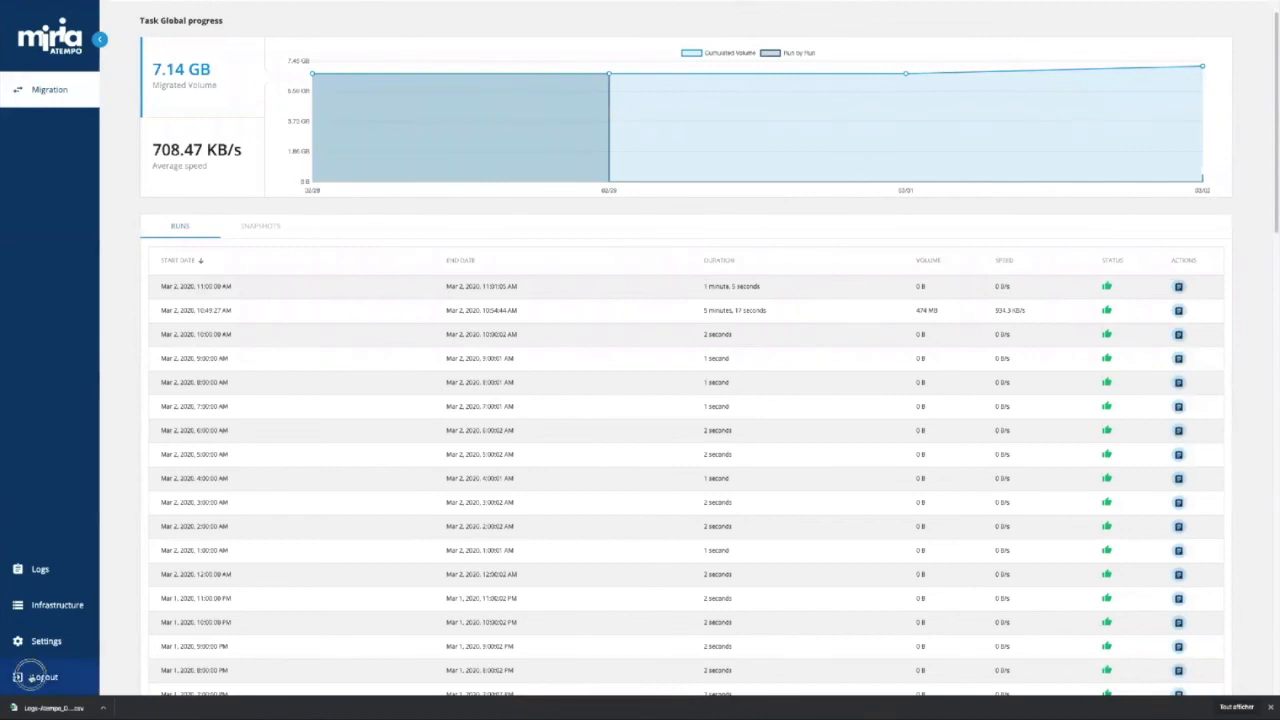
left_click(32, 678)
left_click(32, 678)
left_click(32, 678)
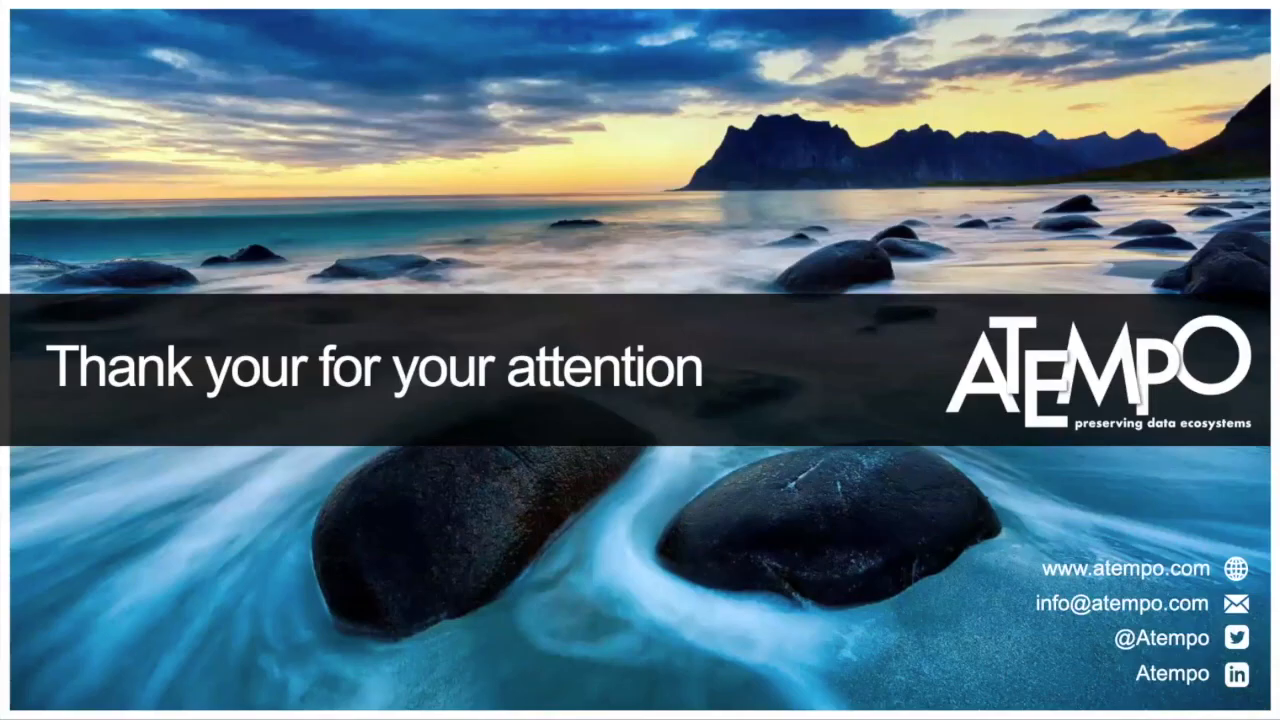